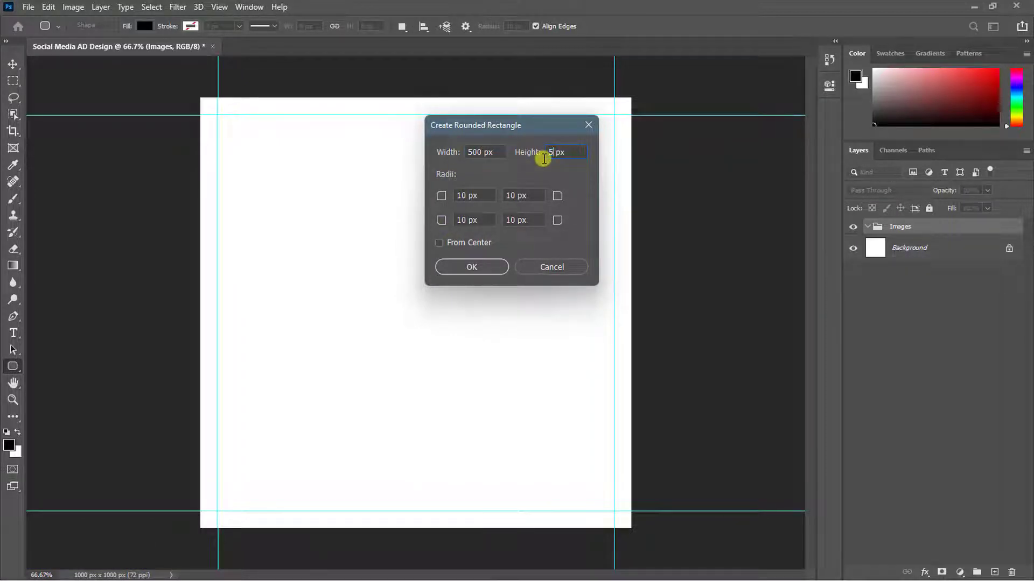
- Create a 500 × 500 px black rounded rectangle in the Images group and set all its corner radii to about 113 px
left_click(463, 265)
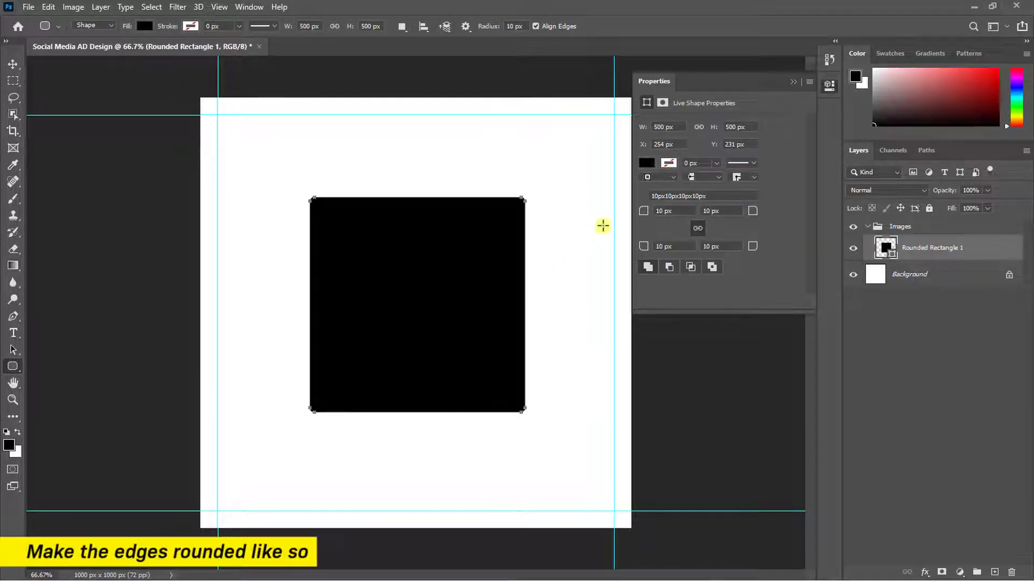
left_click_drag(643, 215, 709, 214)
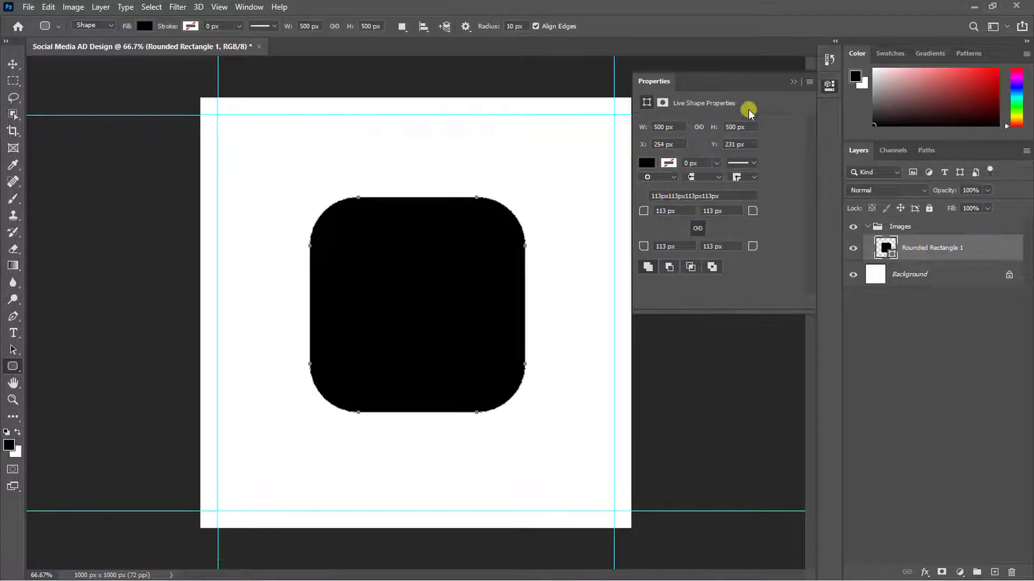
left_click(790, 82)
- Duplicate the rounded rectangle twice and offset the copies to the lower left and lower right of the original
key("v")
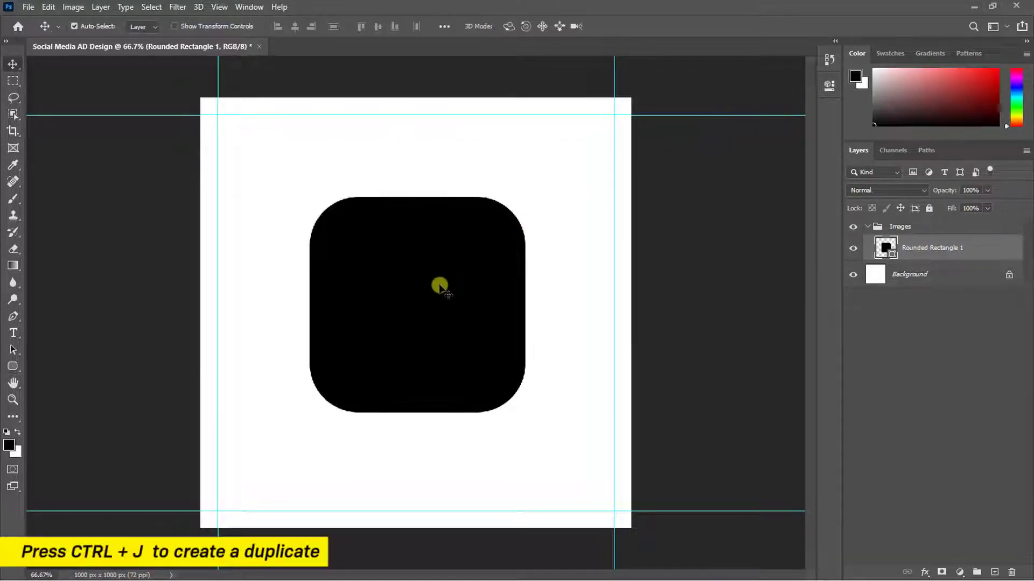
key("ctrl+j")
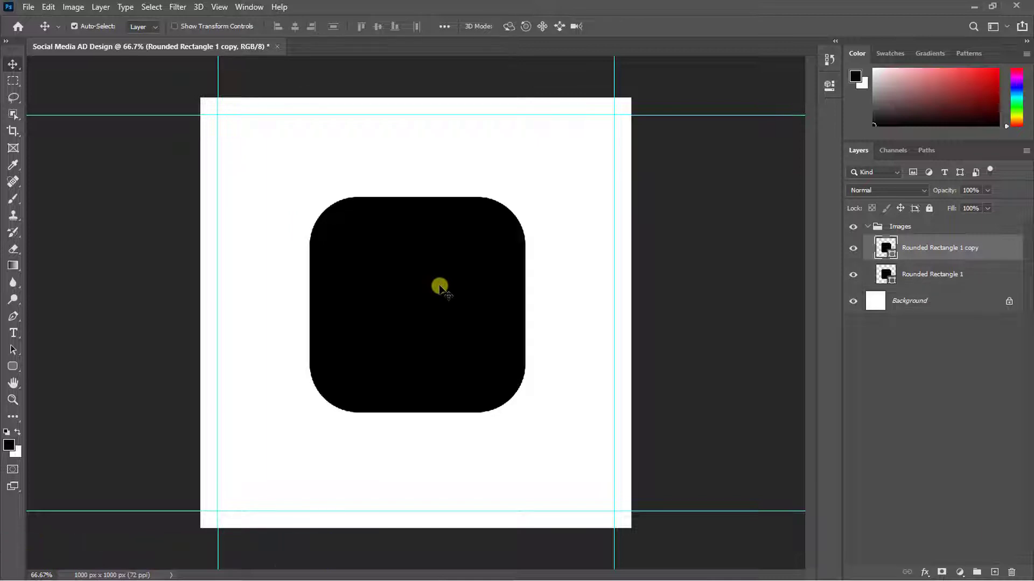
left_click_drag(440, 287, 514, 444)
key("ctrl+j")
- Scale all three rounded rectangles together to about 81% and move them to the upper right of the canvas, up to the upper guide
left_click(986, 279, "ctrl")
left_click(975, 302, "ctrl")
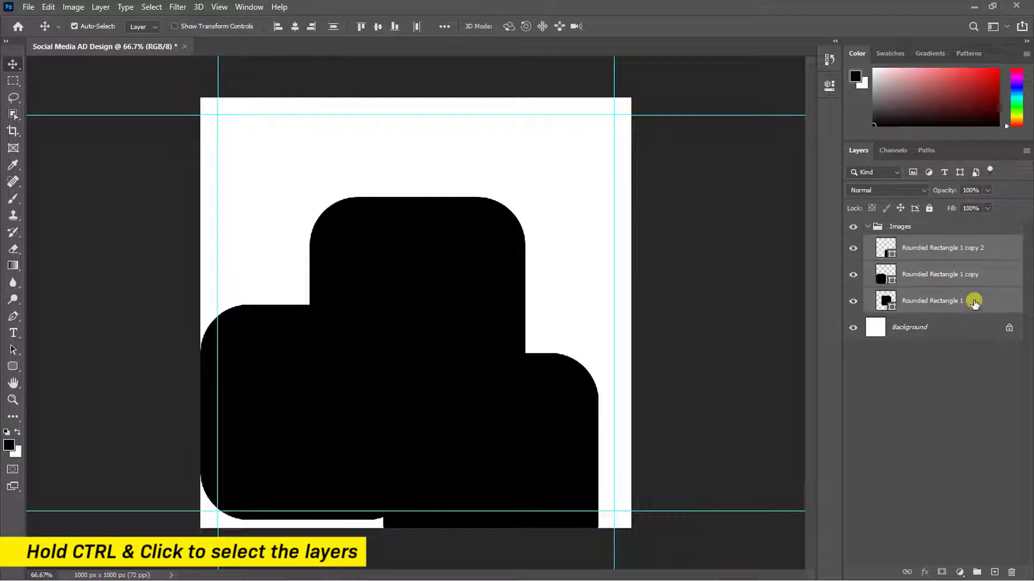
key("ctrl+t")
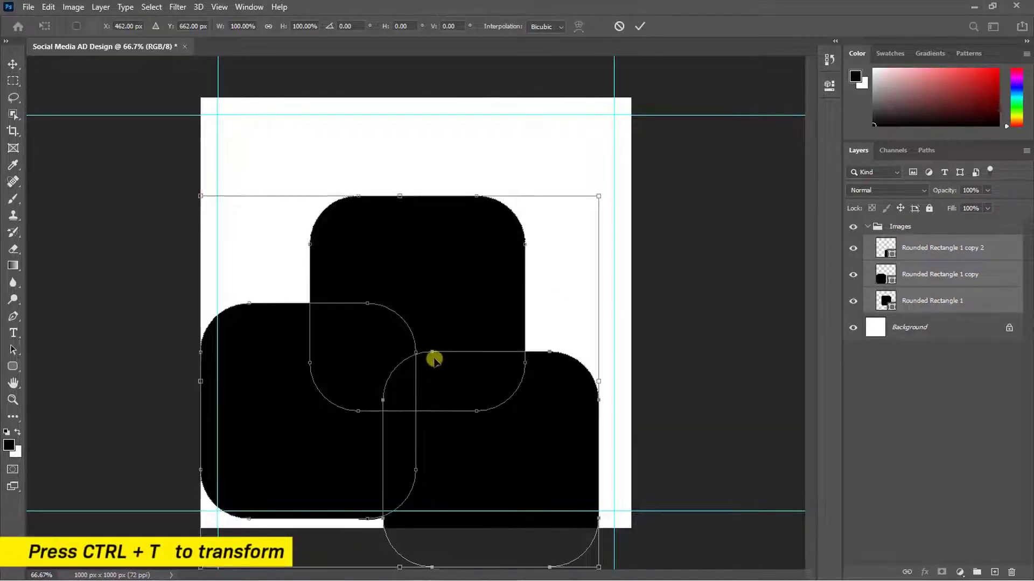
left_click_drag(434, 358, 447, 301)
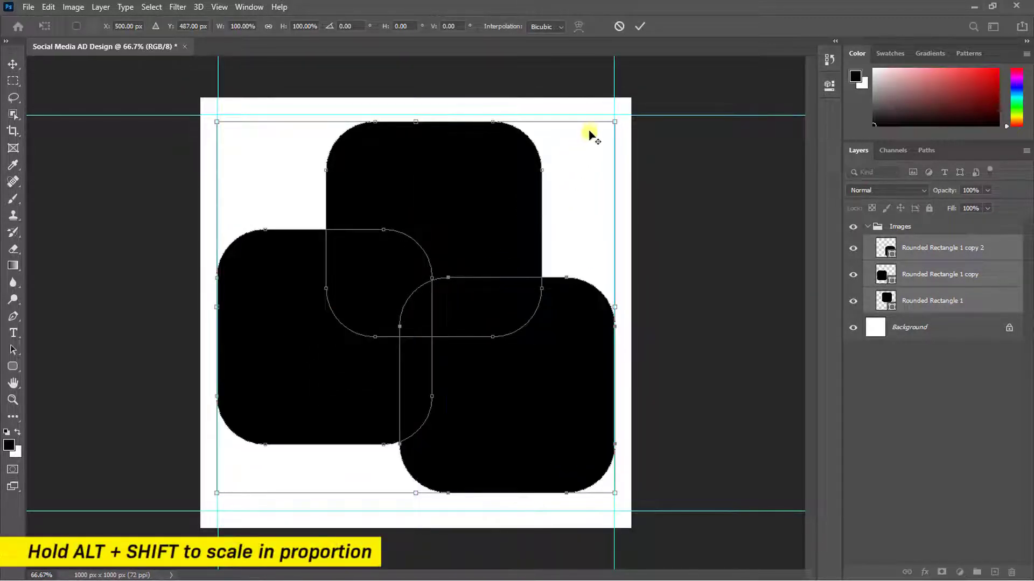
left_click_drag(614, 125, 576, 156)
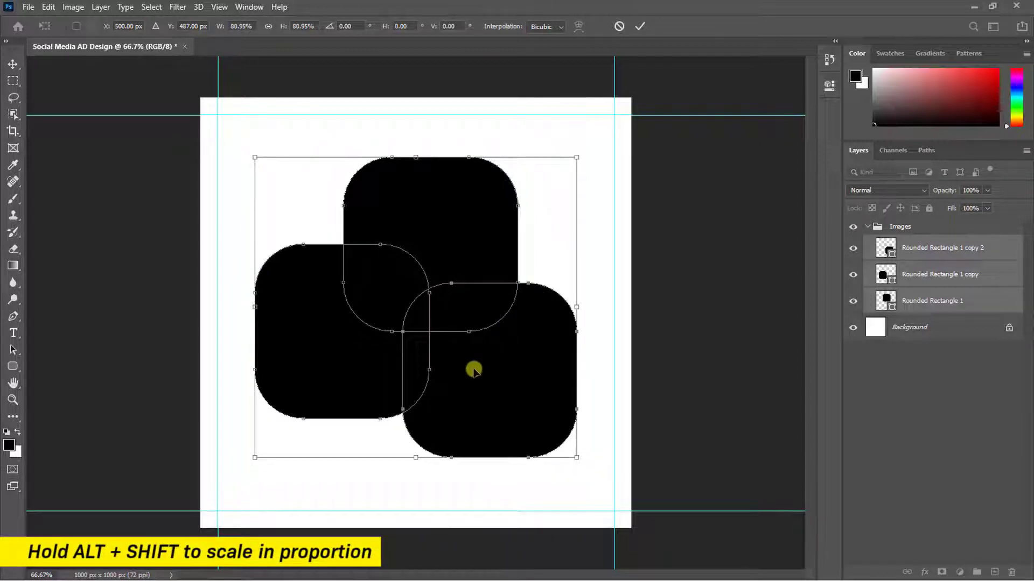
left_click_drag(468, 369, 533, 325)
key("Return")
- Place the embedded image pexels-expect-best-323775 directly above the Rounded Rectangle 1 layer
left_click(924, 304)
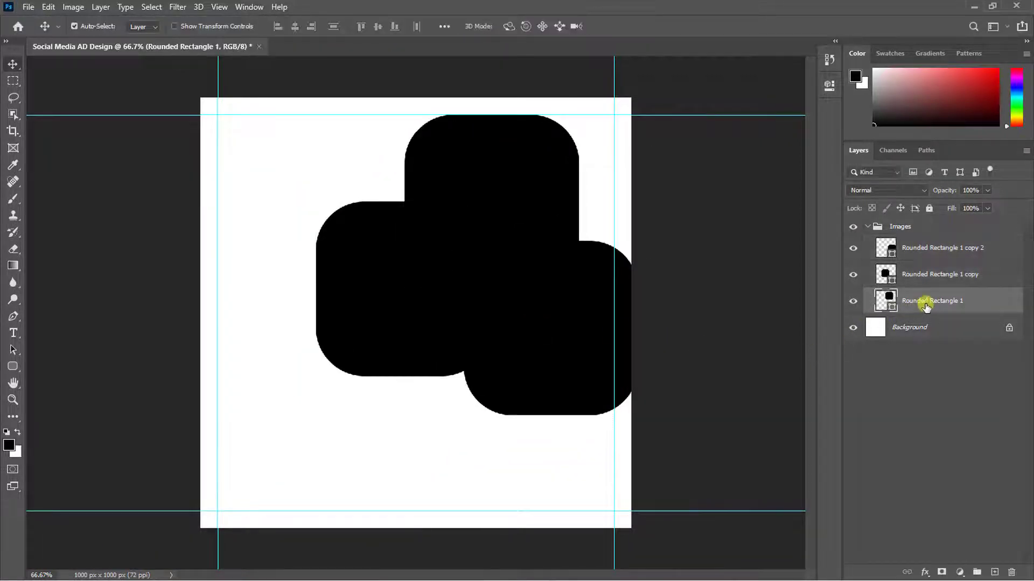
left_click(28, 7)
left_click(71, 262)
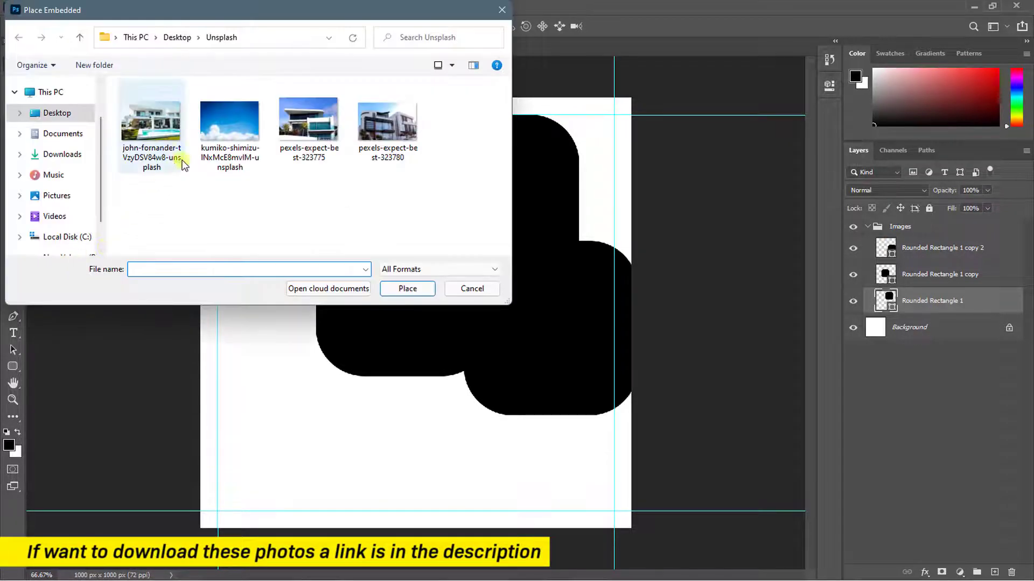
left_click(305, 125)
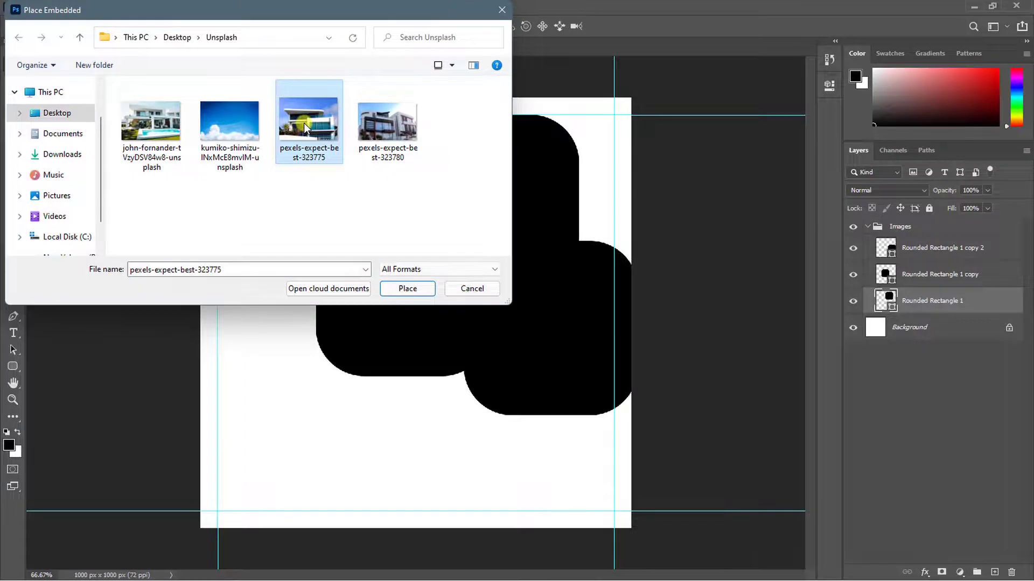
left_click(407, 289)
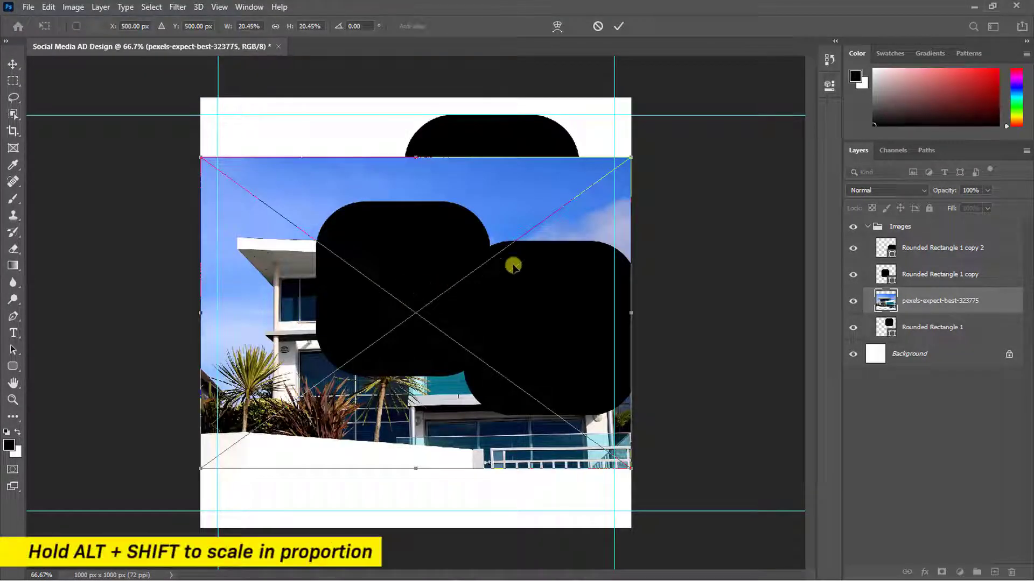
- Scale the placed house photo to about 10.6% and position it over the uppermost rounded rectangle
left_click_drag(636, 160, 491, 162)
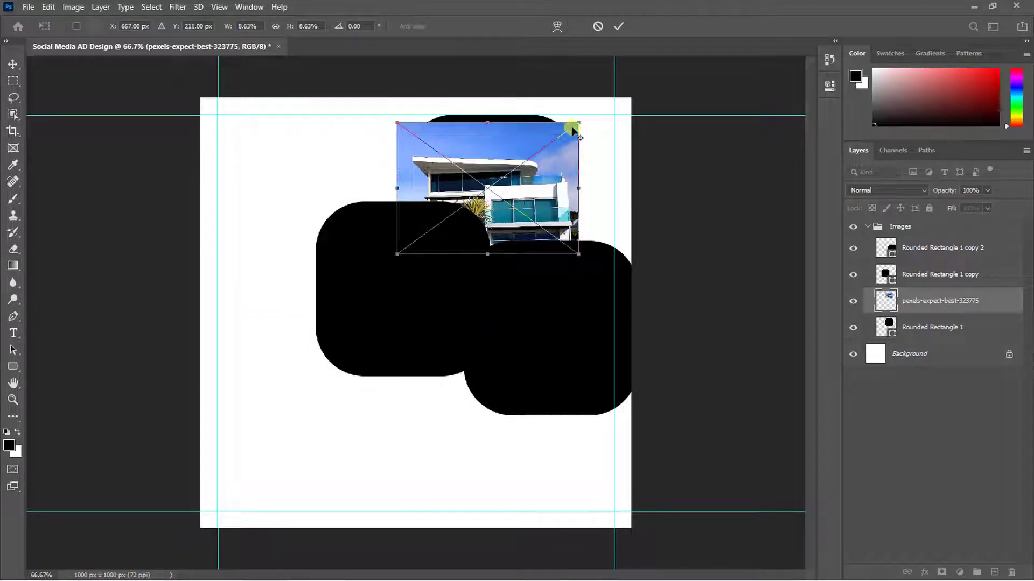
left_click_drag(579, 123, 600, 110)
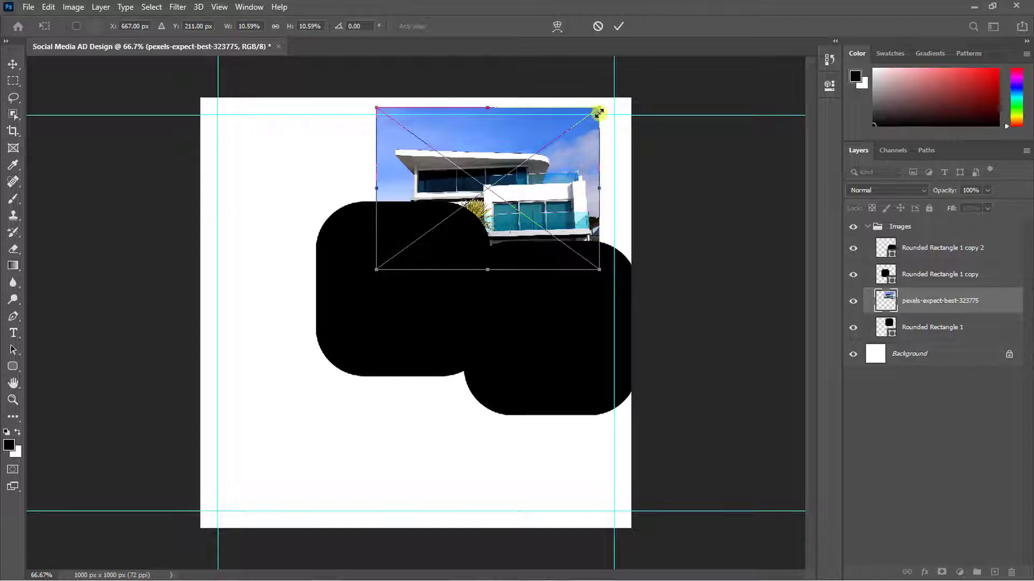
left_click(624, 24)
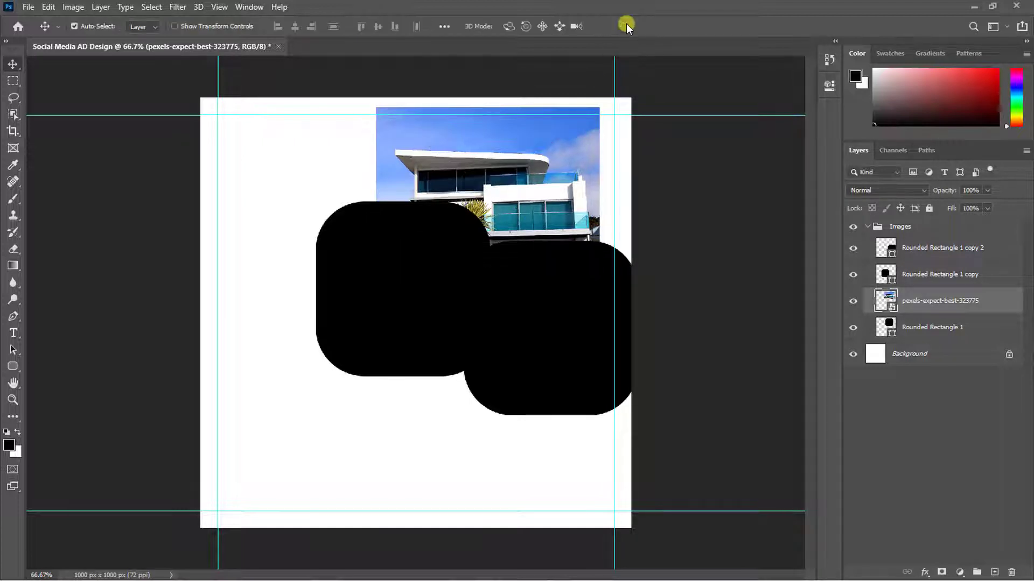
- Clip the house photo to the uppermost rounded rectangle and scale it down to about 9.8%
right_click(930, 300)
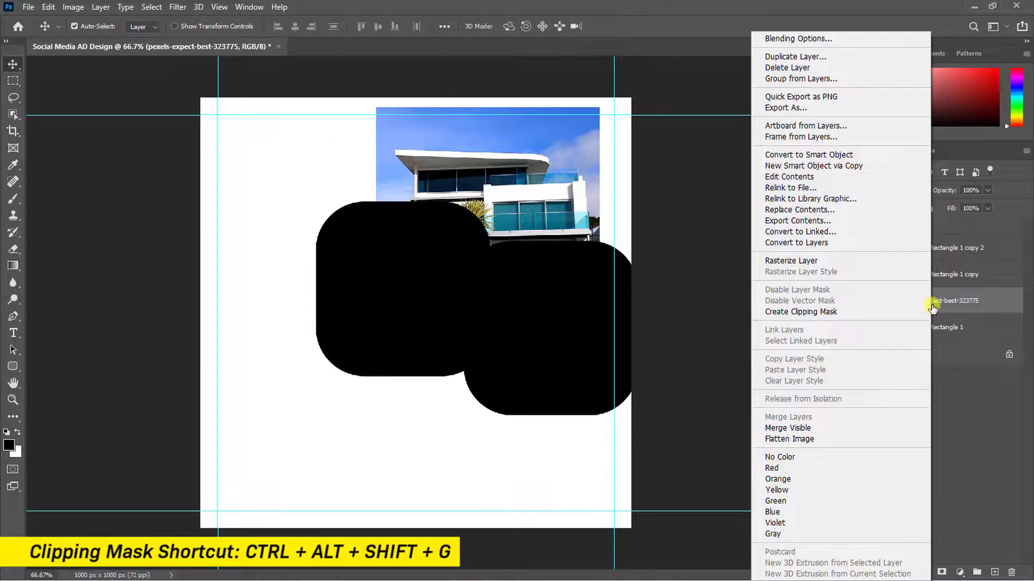
left_click(868, 312)
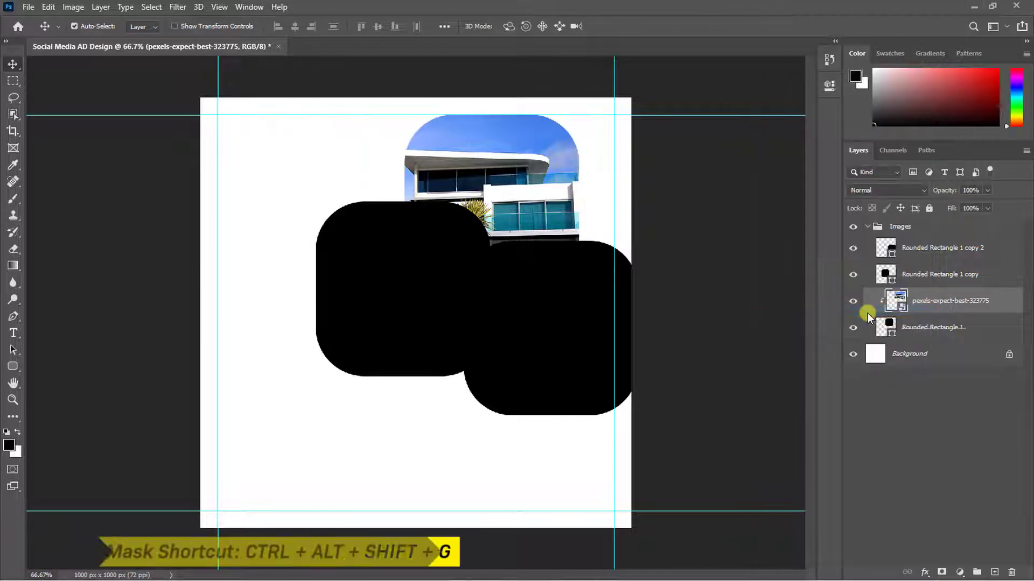
key("ctrl+t")
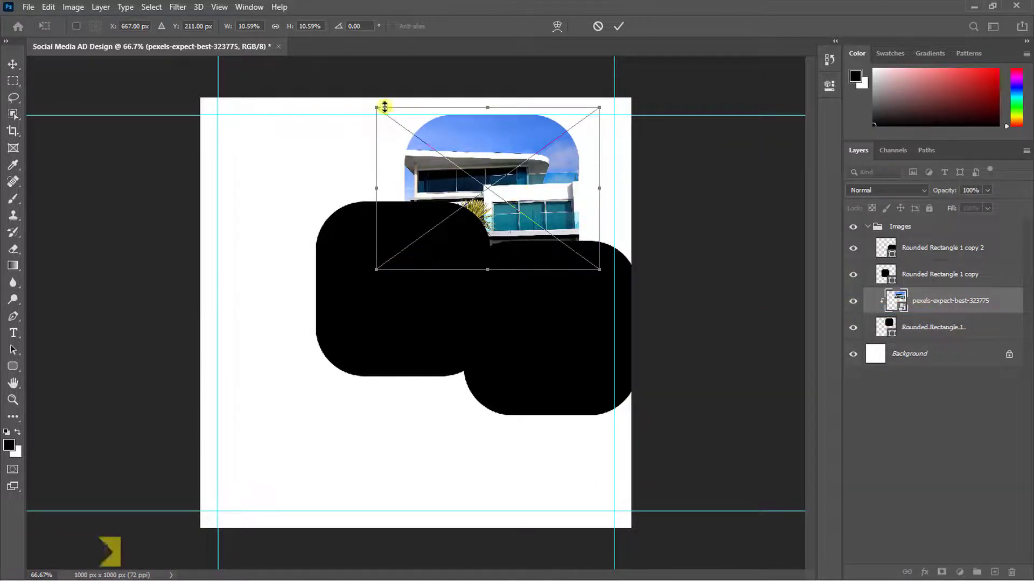
left_click_drag(377, 108, 394, 114)
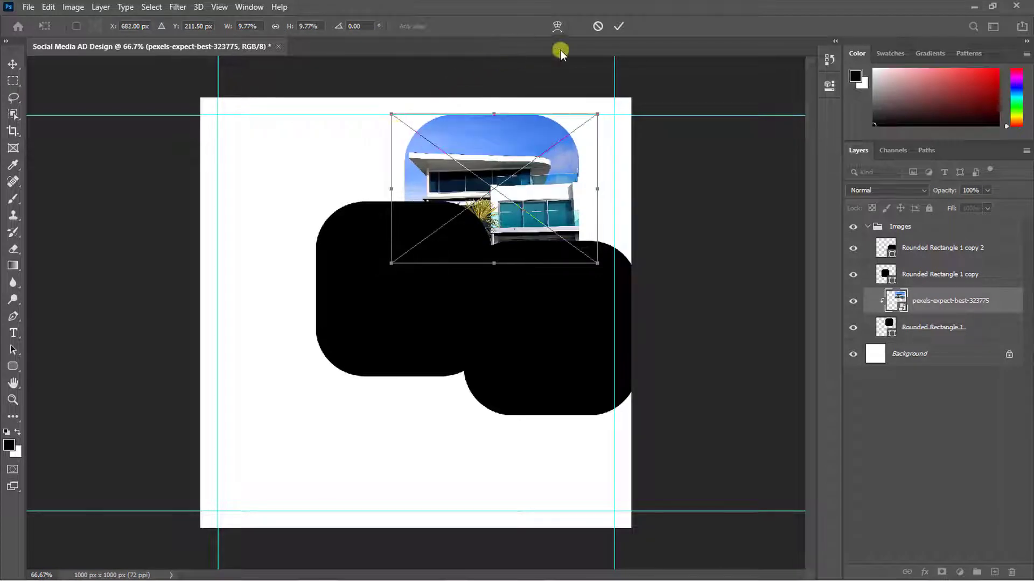
left_click(620, 27)
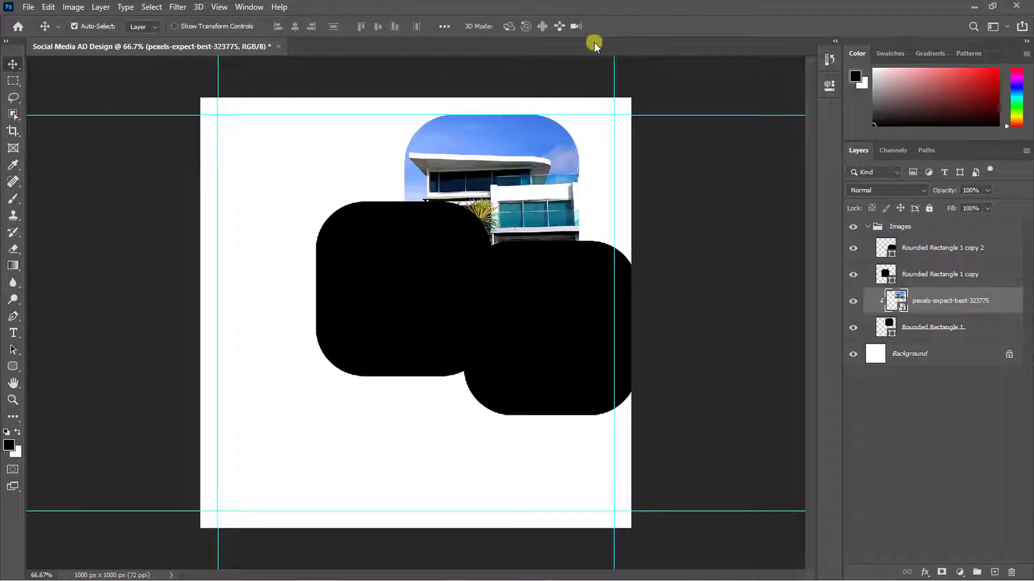
- Place the embedded Unsplash photo of the white villa with a pool above the Rounded Rectangle 1 copy layer
left_click(404, 271)
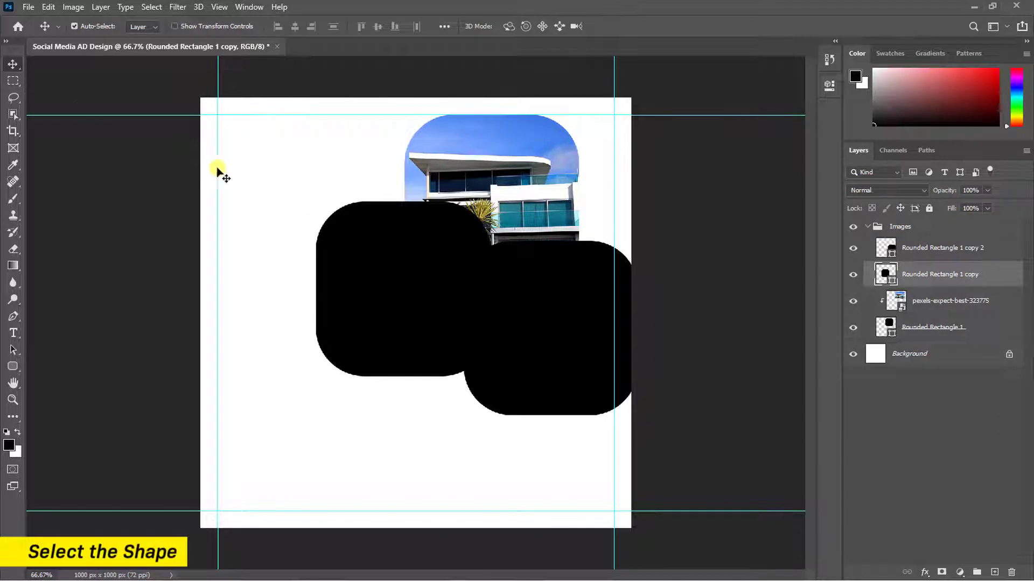
left_click(28, 6)
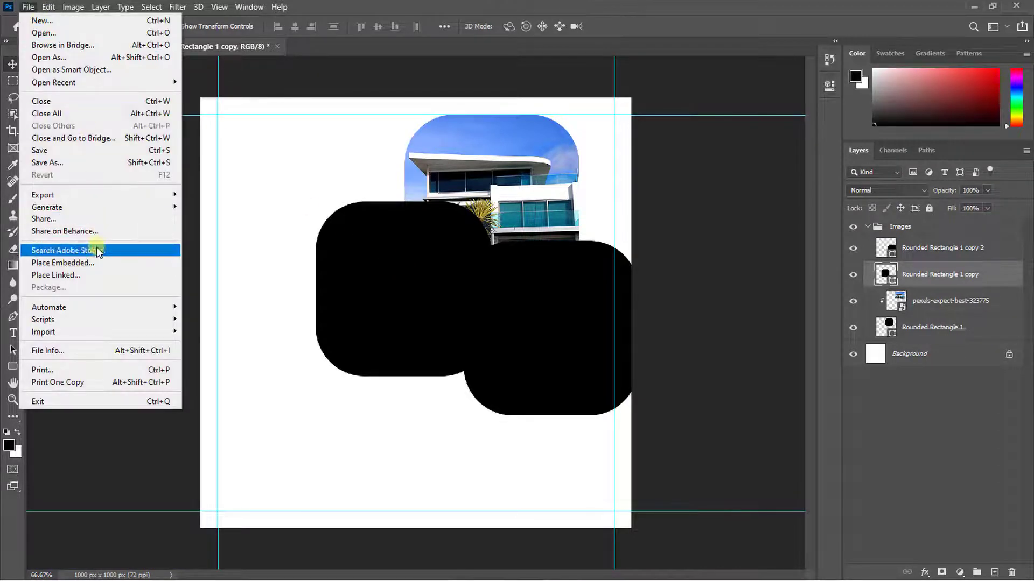
left_click(97, 262)
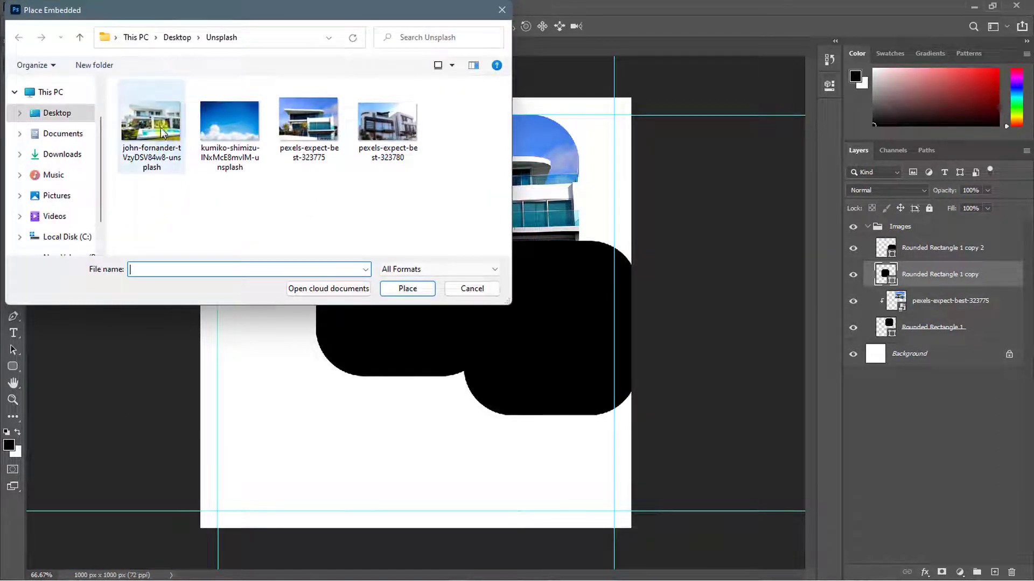
left_click(162, 133)
left_click(396, 289)
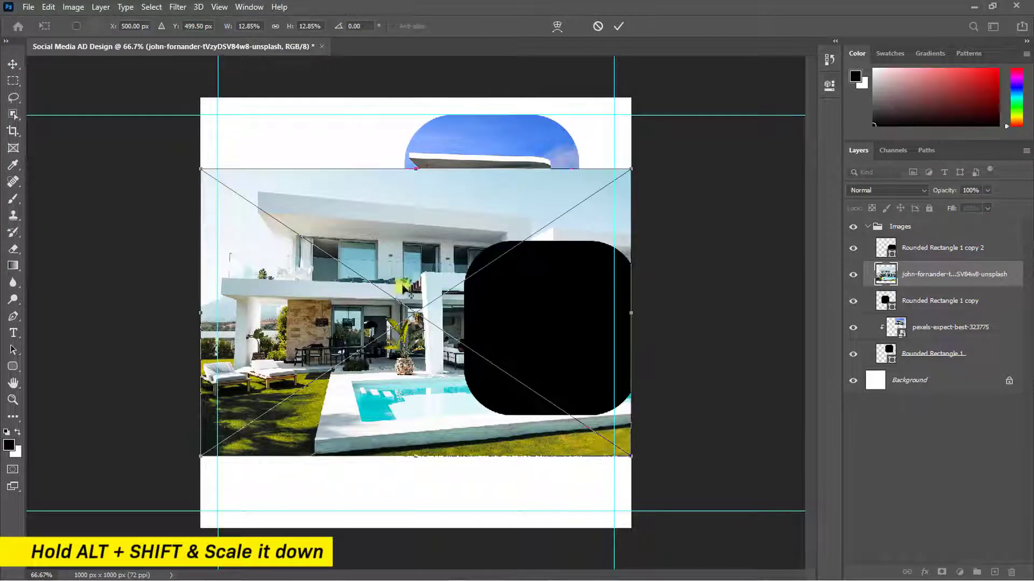
- Scale the pool villa photo to about 6.9% and position it over the left rounded rectangle
left_click_drag(628, 168, 536, 239)
left_click_drag(423, 266, 423, 251)
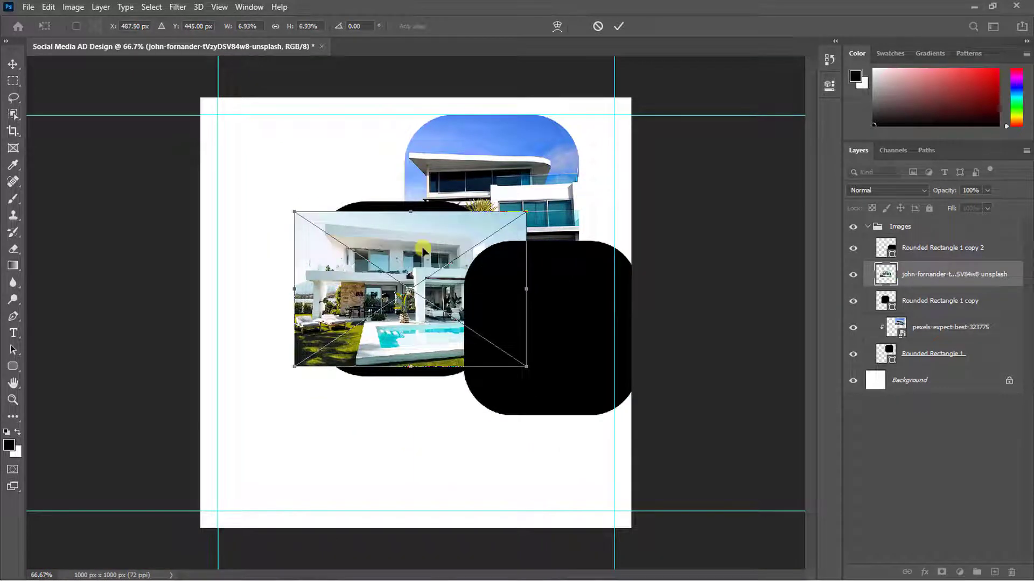
key("Return")
- Clip the pool villa photo to the left rounded rectangle, enlarging it to about 8% and shifting it right to fill the shape
right_click(955, 277)
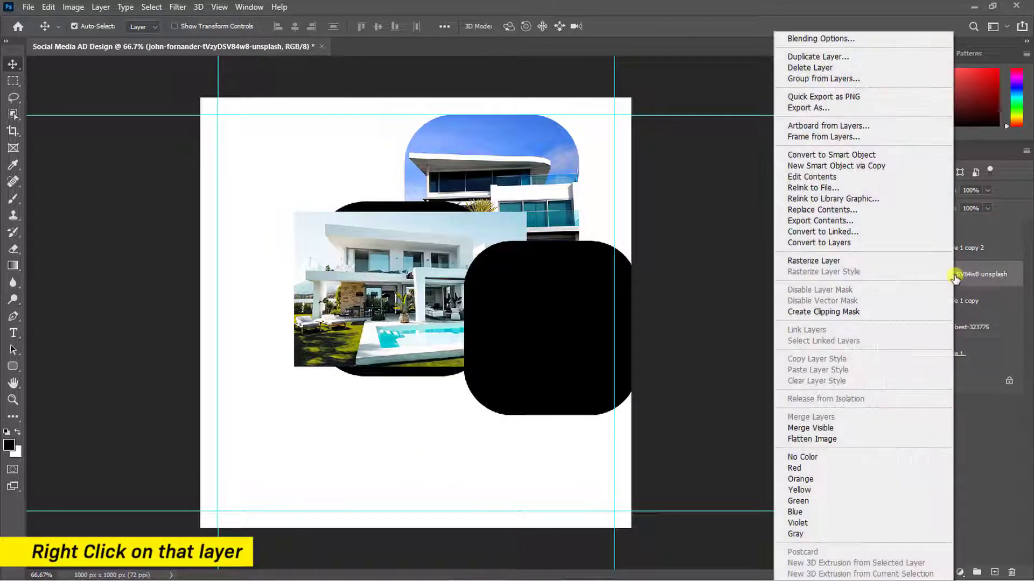
left_click(866, 311)
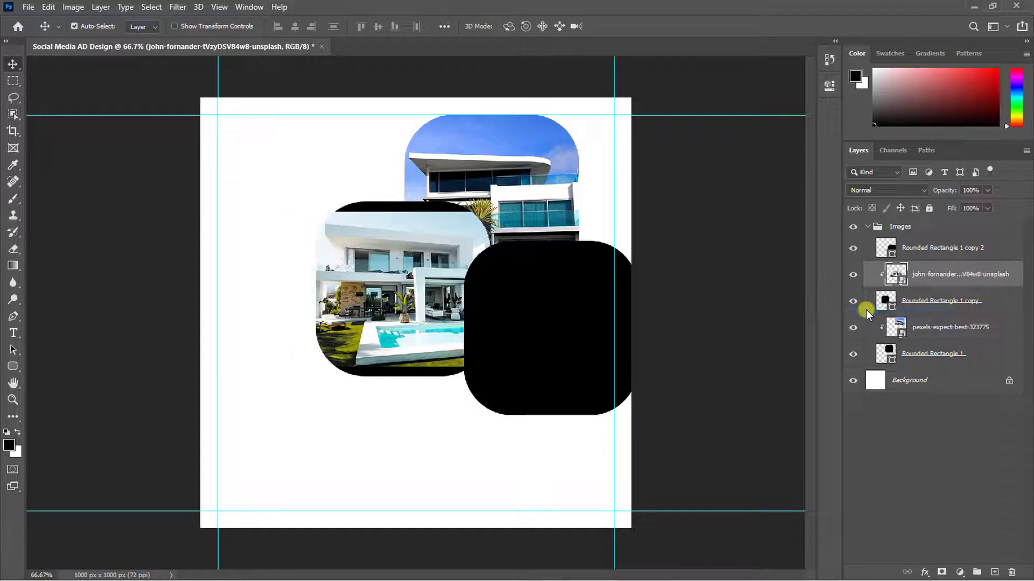
key("ctrl+t")
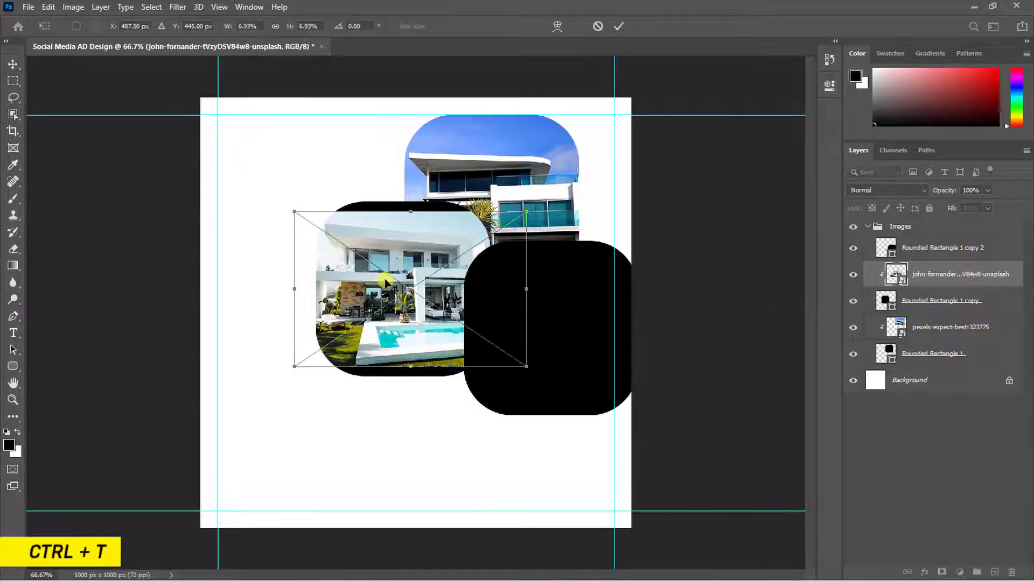
left_click_drag(294, 366, 278, 386)
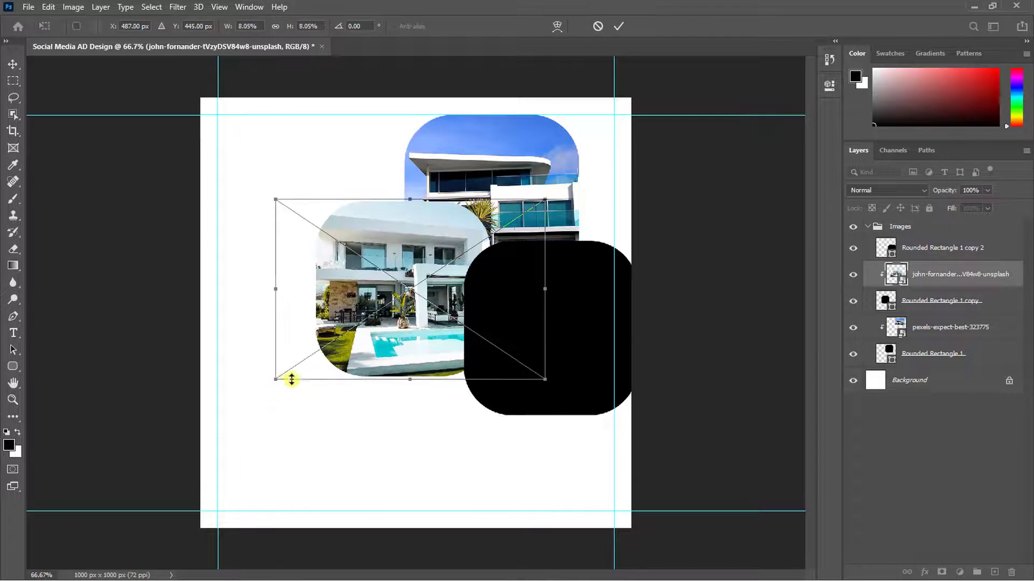
left_click_drag(410, 345, 441, 351)
key("Return")
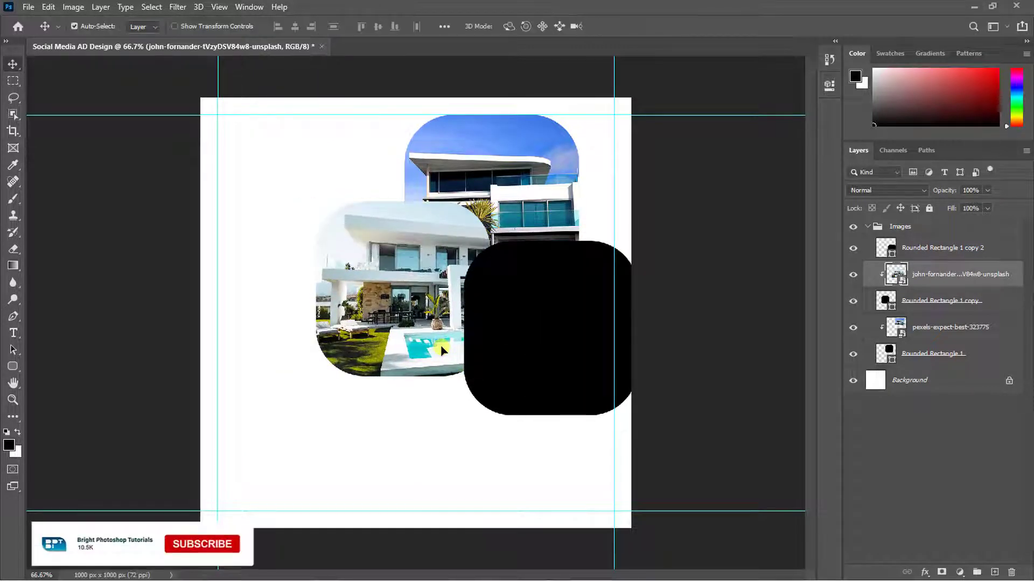
- Place the embedded pexels-expect-best-323780 photo above the Rounded Rectangle 1 copy 2 layer
left_click(518, 358)
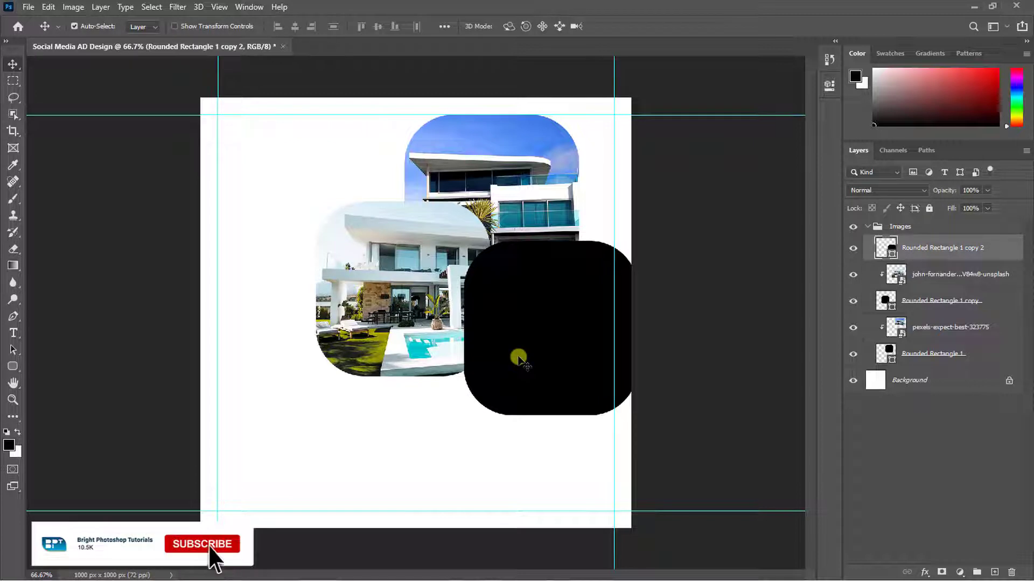
left_click(30, 7)
left_click(86, 261)
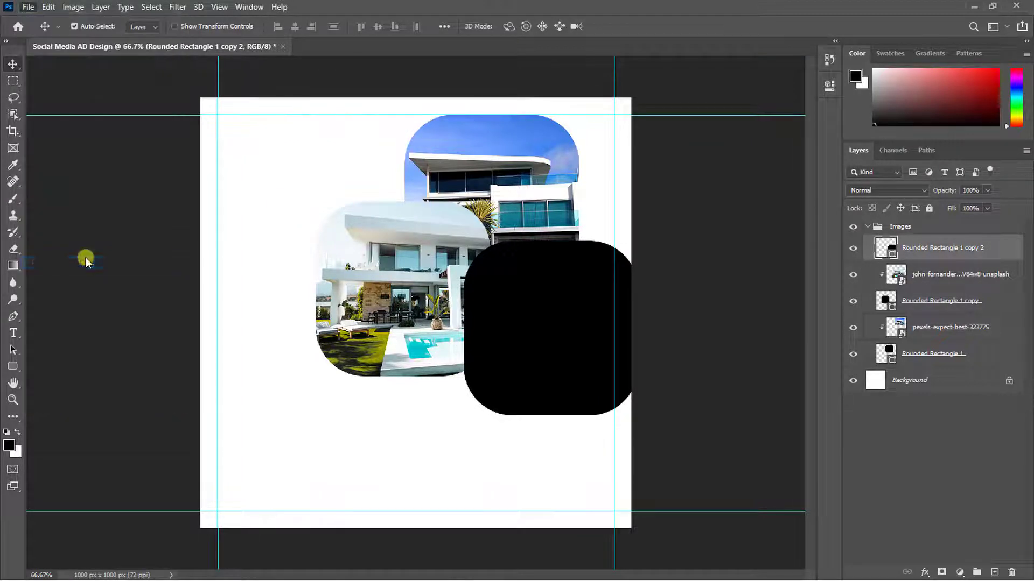
left_click(397, 127)
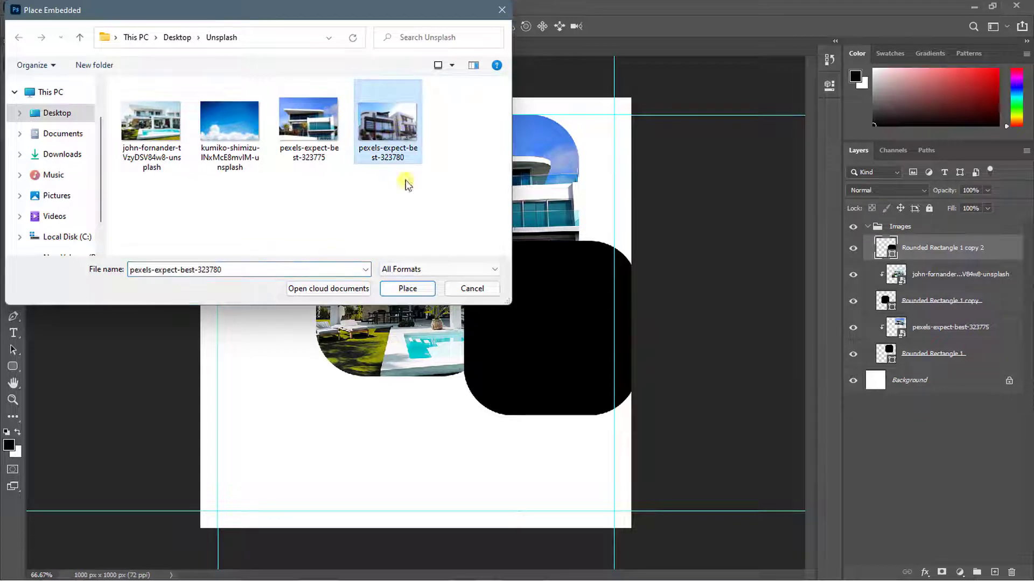
left_click(414, 289)
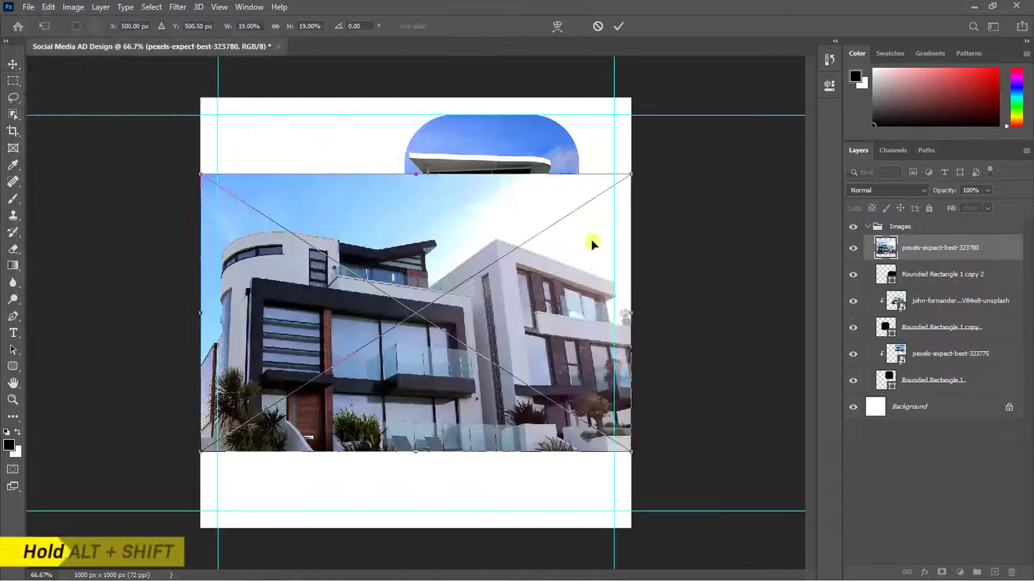
- Scale the pexels-expect-best-323780 photo to about 9.5% and position it over the black rounded rectangle
left_click_drag(634, 173, 544, 275)
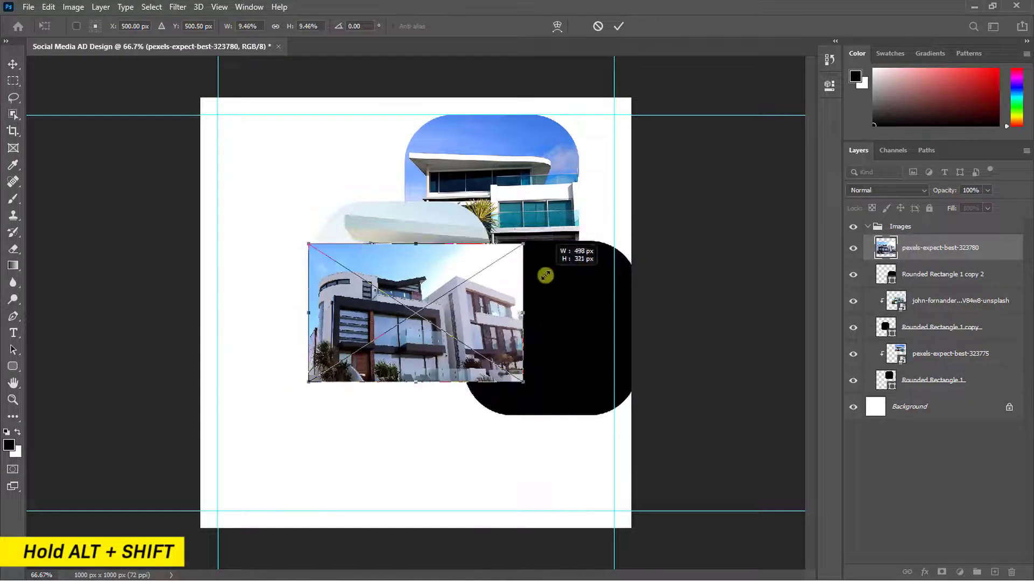
left_click_drag(508, 315, 635, 329)
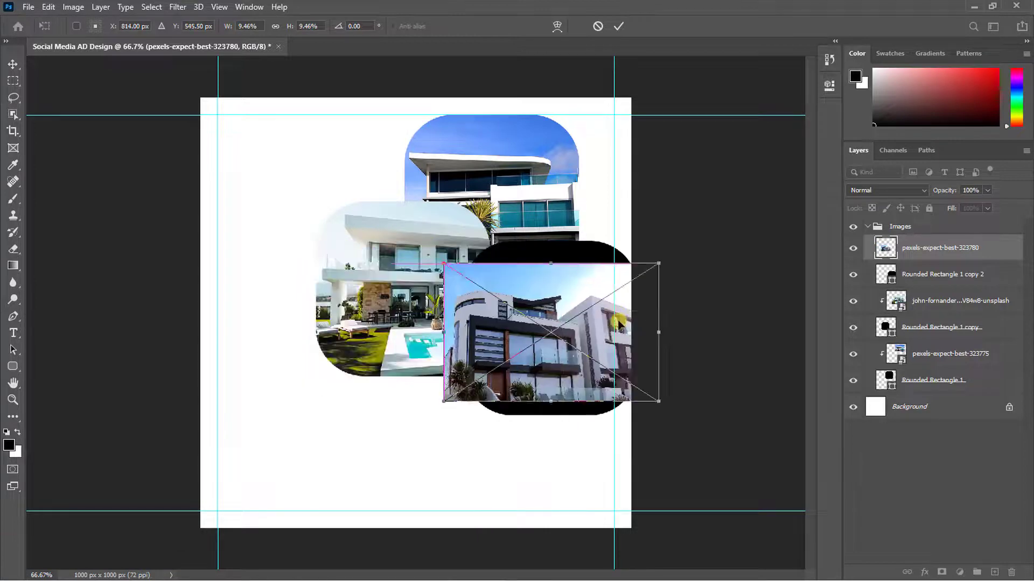
left_click(617, 26)
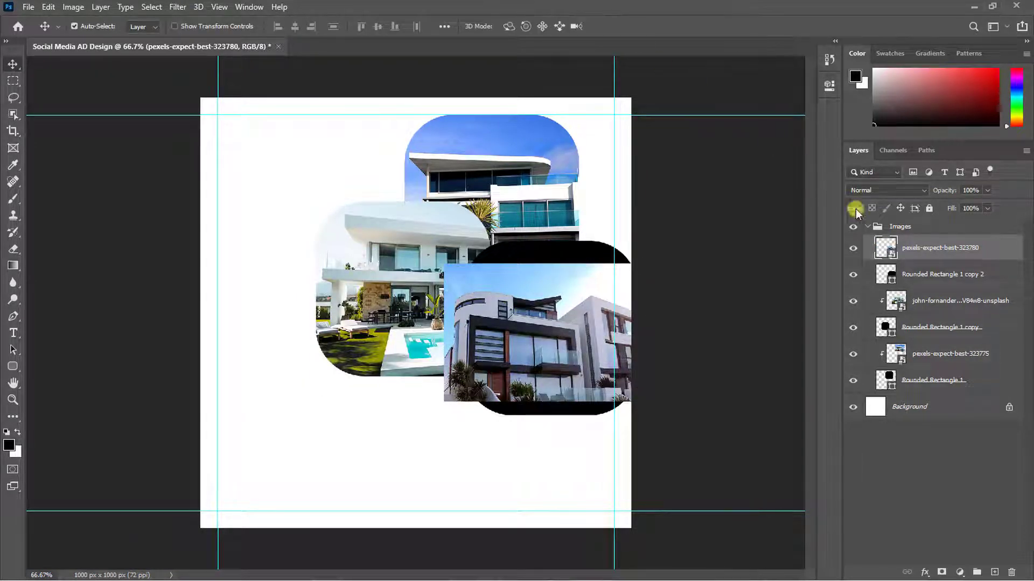
- Clip the pexels-expect-best-323780 photo to the lowest rounded rectangle, enlarging it and shifting it right to fill the shape
right_click(930, 249)
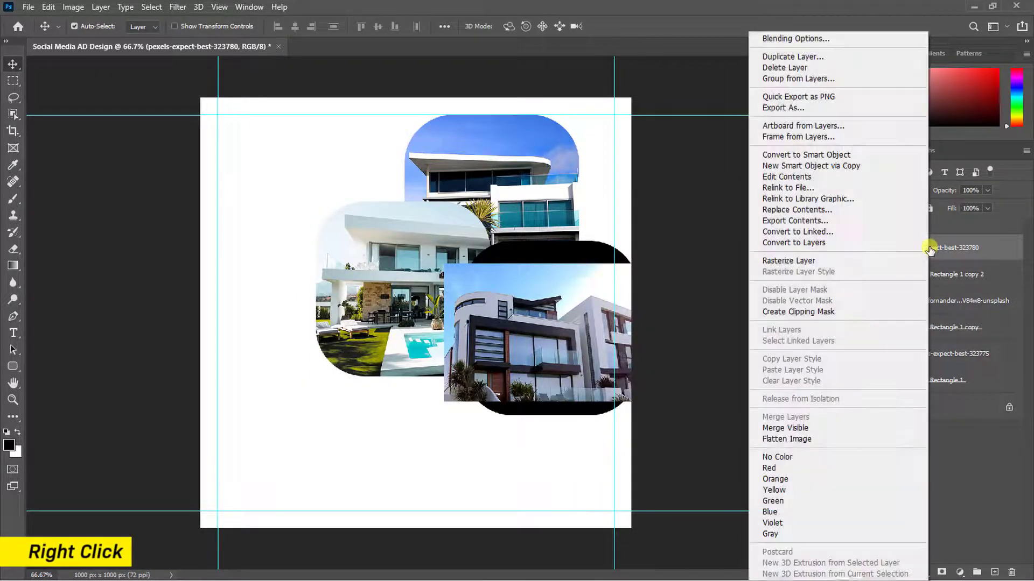
left_click(822, 312)
key("ctrl+t")
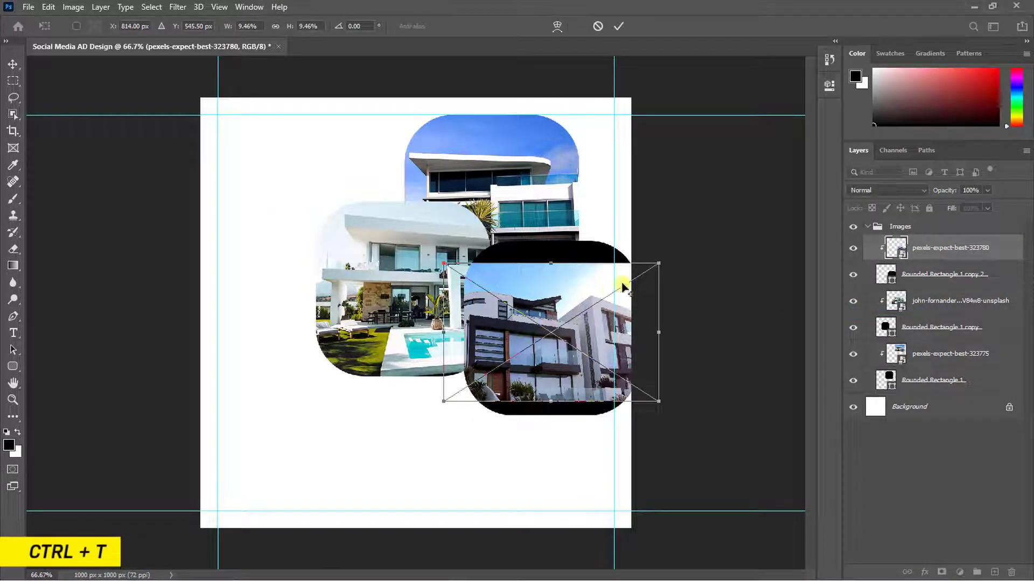
left_click_drag(658, 262, 690, 242)
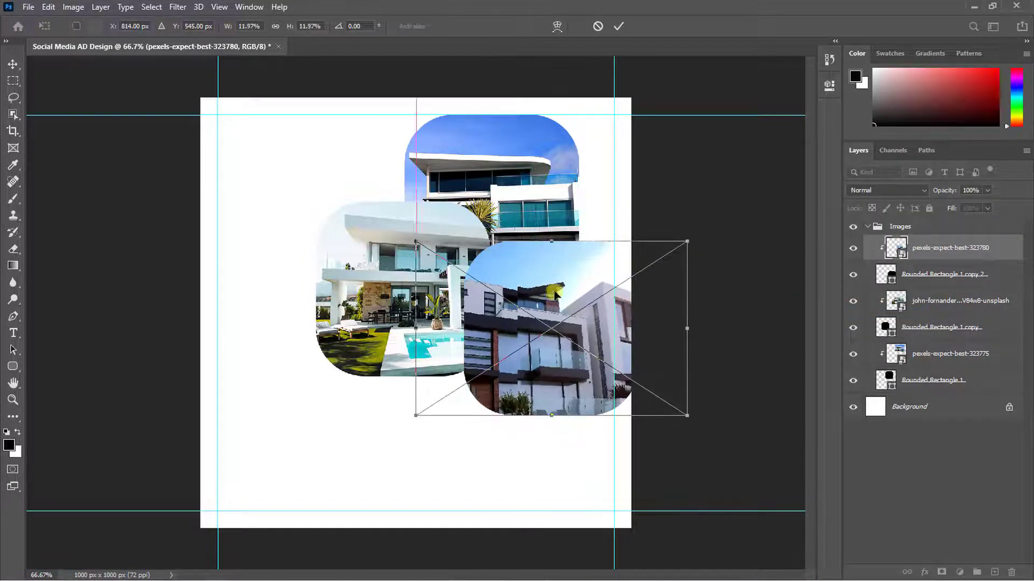
left_click_drag(547, 297, 587, 301)
left_click_drag(730, 248, 744, 233)
left_click(619, 24)
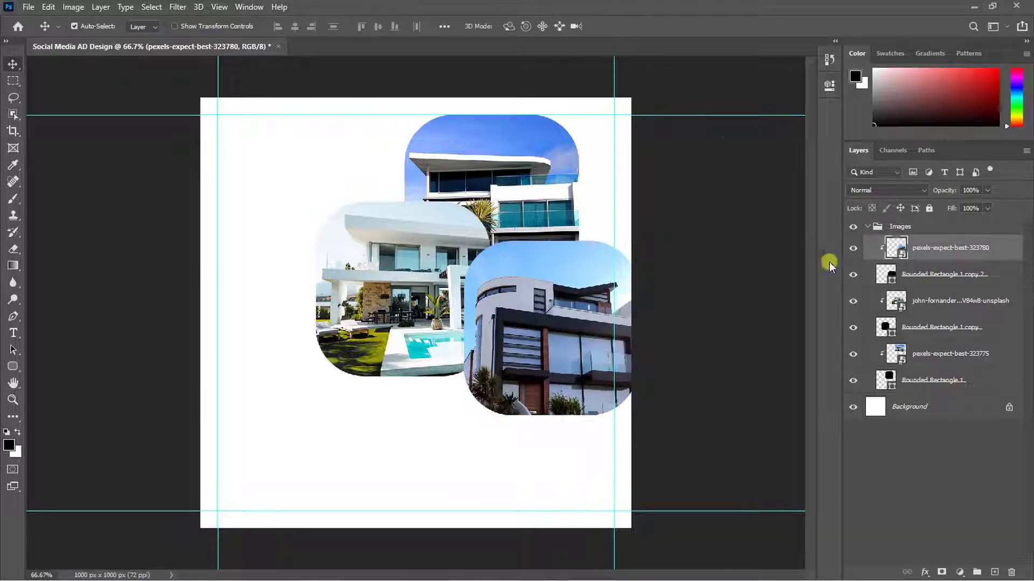
- Place the embedded Unsplash photo of the blue sky with clouds directly above the Background layer
left_click(915, 406)
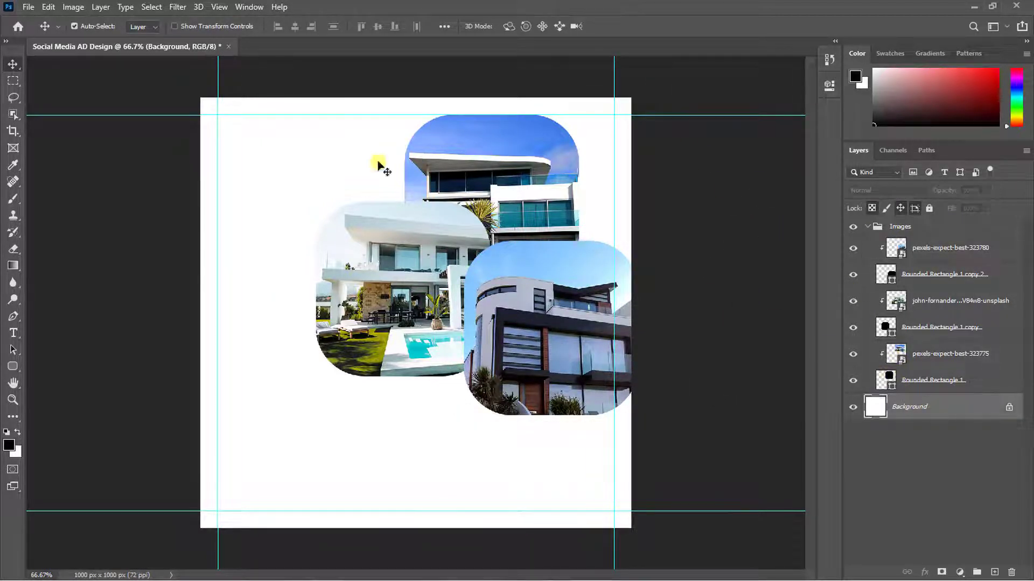
left_click(28, 6)
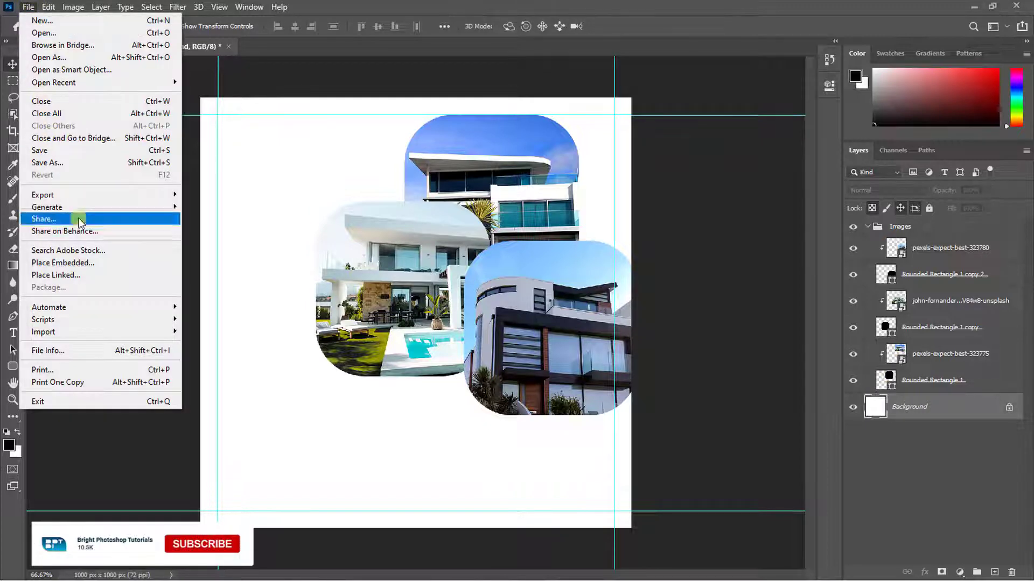
left_click(90, 263)
left_click(230, 135)
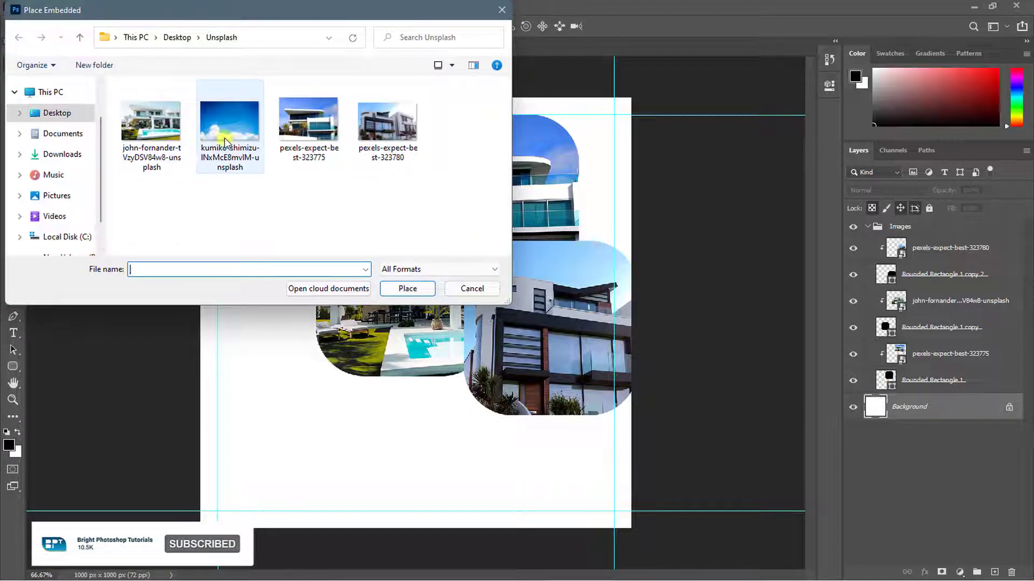
left_click(405, 289)
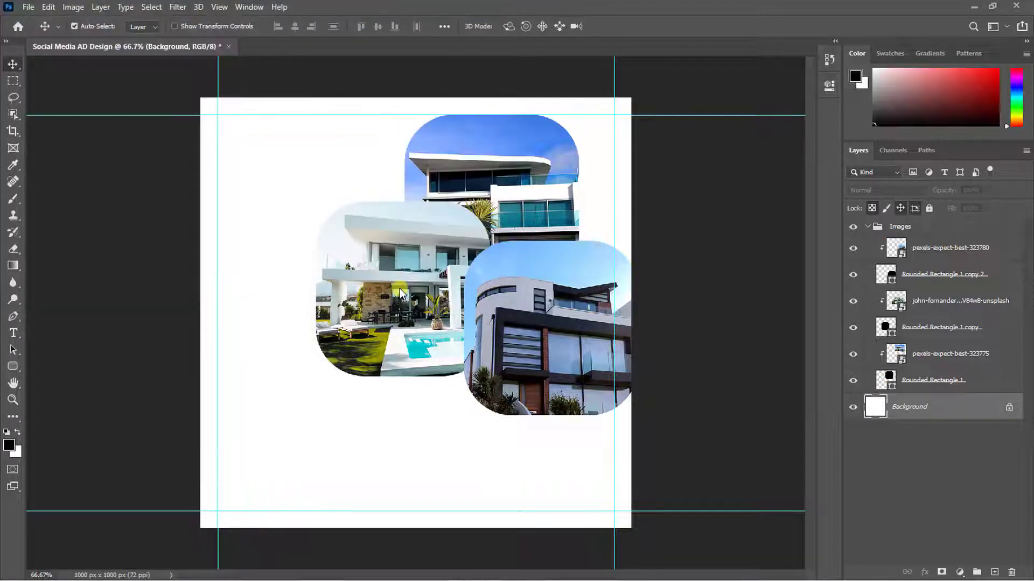
- Move the sky photo up to the canvas's upper edge and enlarge it from its centre to slightly wider than the canvas
left_click_drag(360, 199, 362, 109)
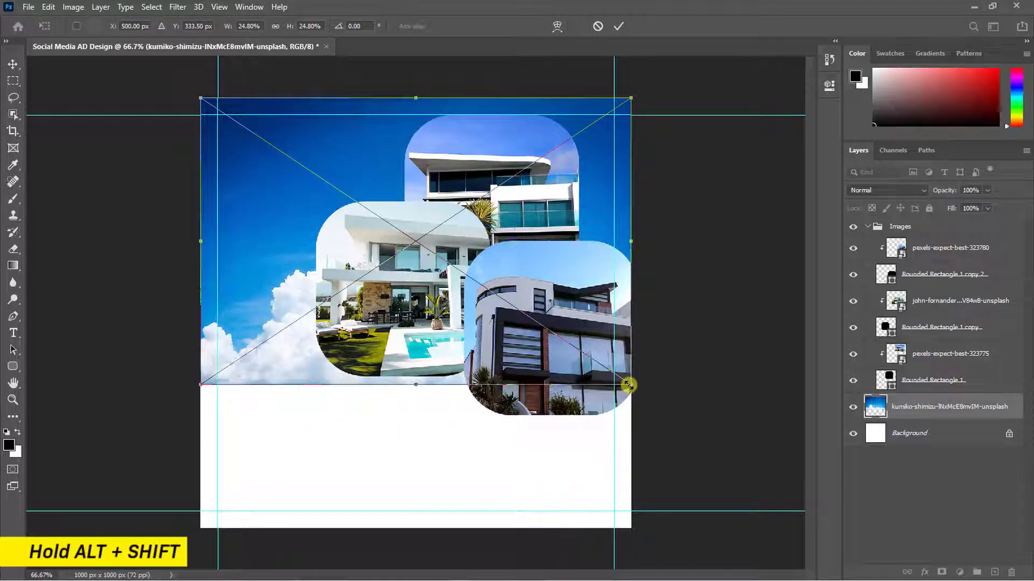
left_click_drag(629, 385, 651, 437)
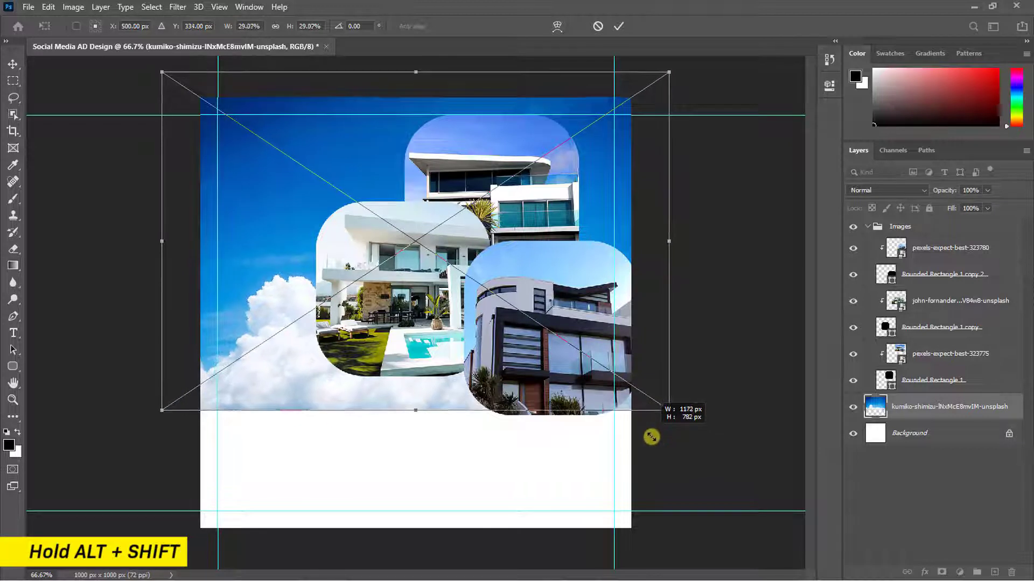
key("Return")
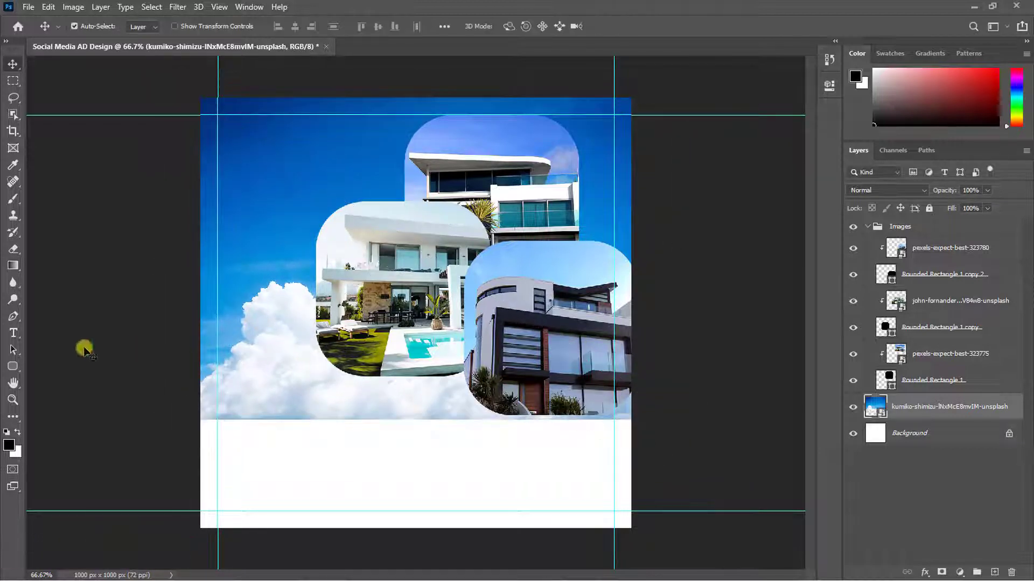
- Draw a rectangle of about 1184 × 336 px with fill #00a7ff across the lower part of the canvas, overlapping the sky's bottom edge
left_click(12, 366)
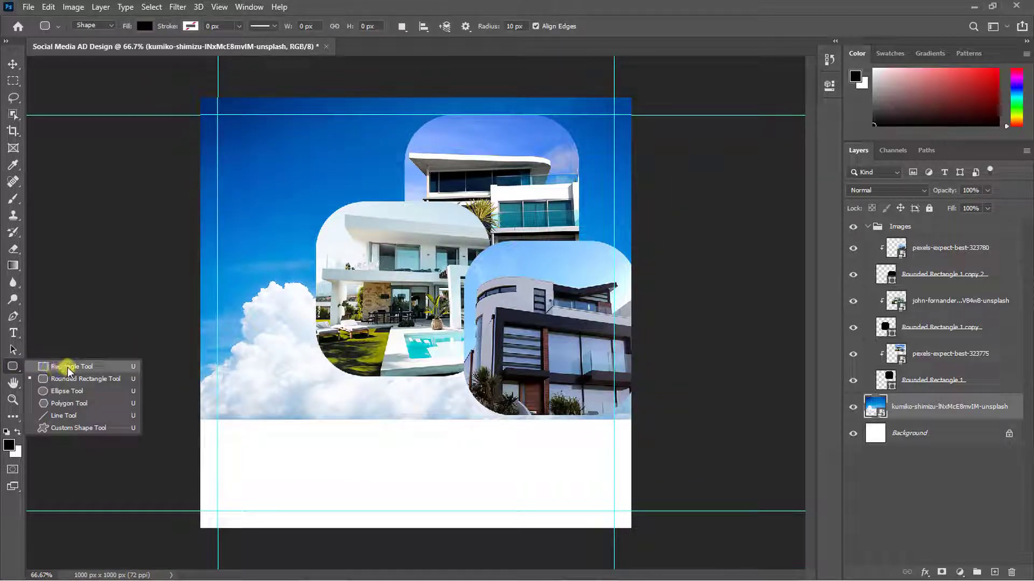
left_click(68, 369)
left_click(145, 26)
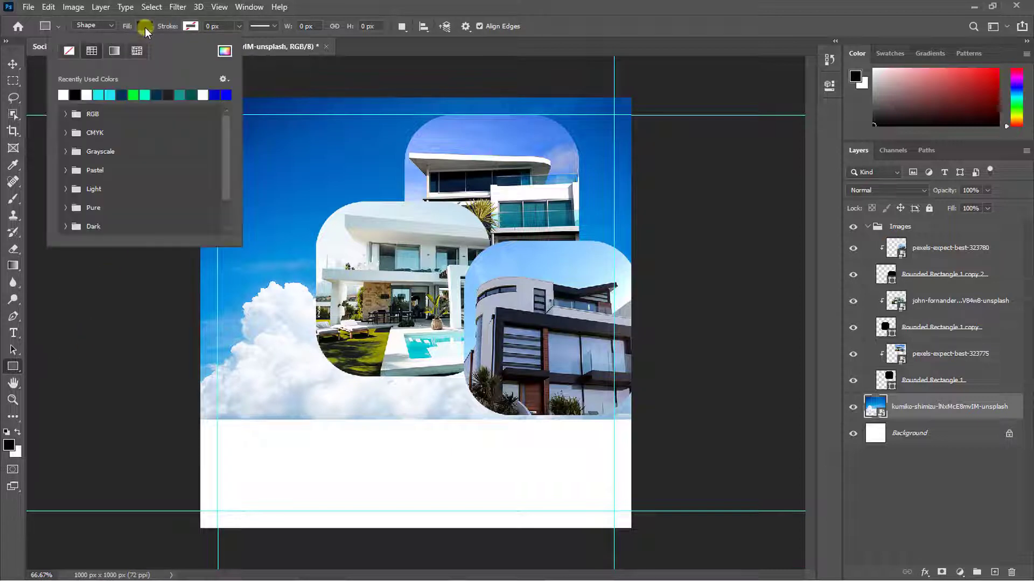
left_click(225, 51)
double_click(584, 331)
type("00")
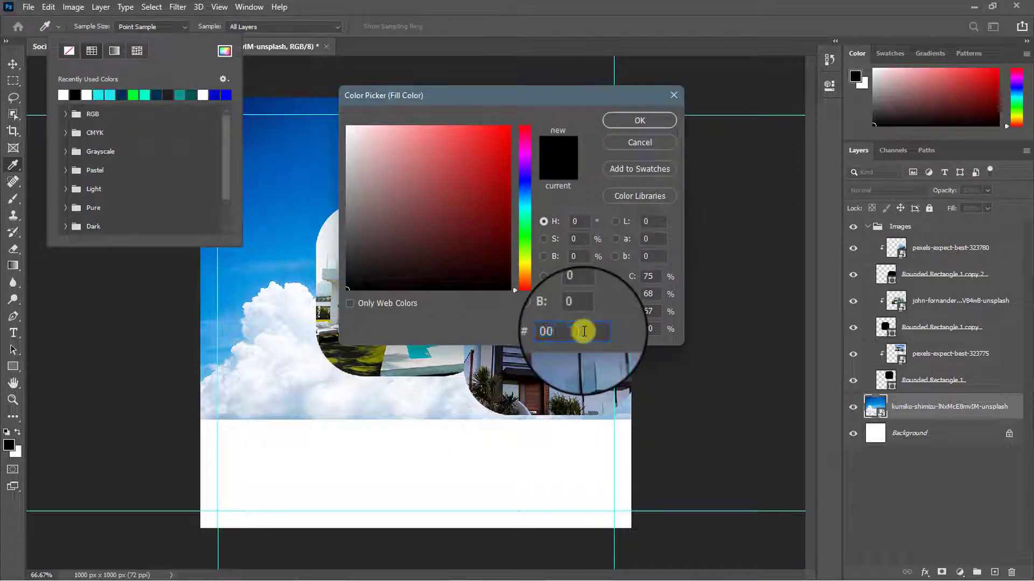
type("a7ff")
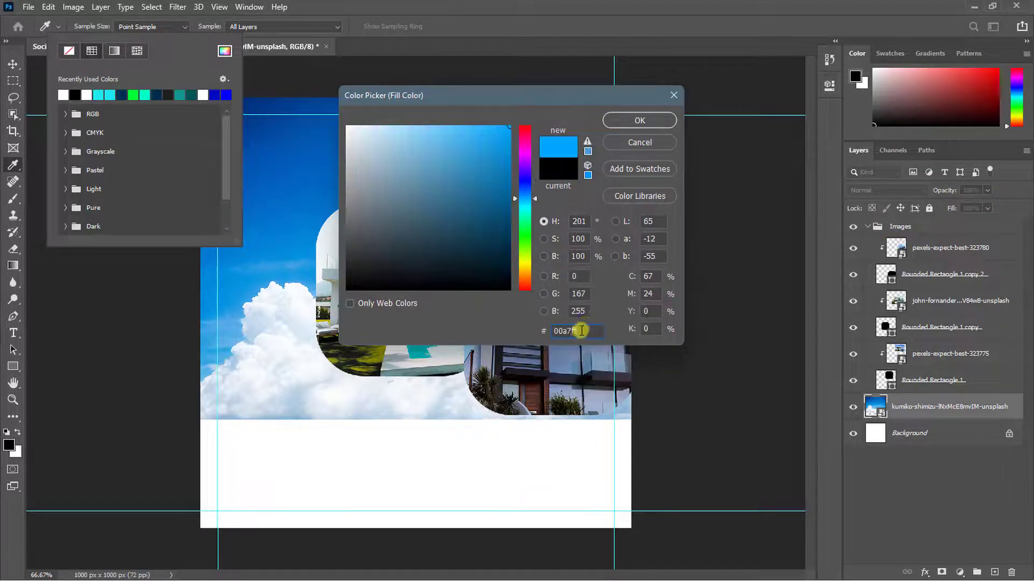
left_click(654, 114)
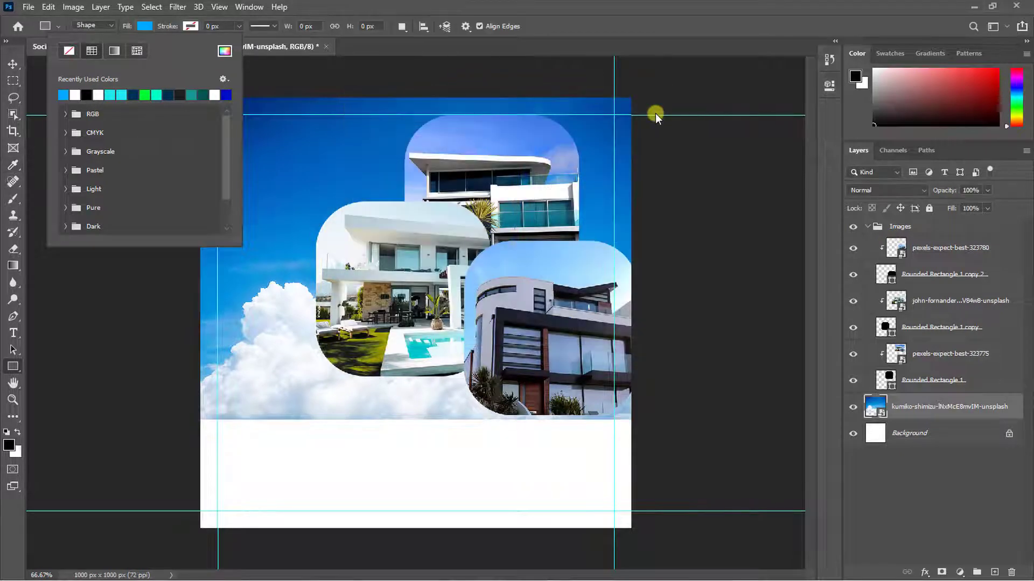
left_click(158, 415)
left_click_drag(160, 409, 669, 554)
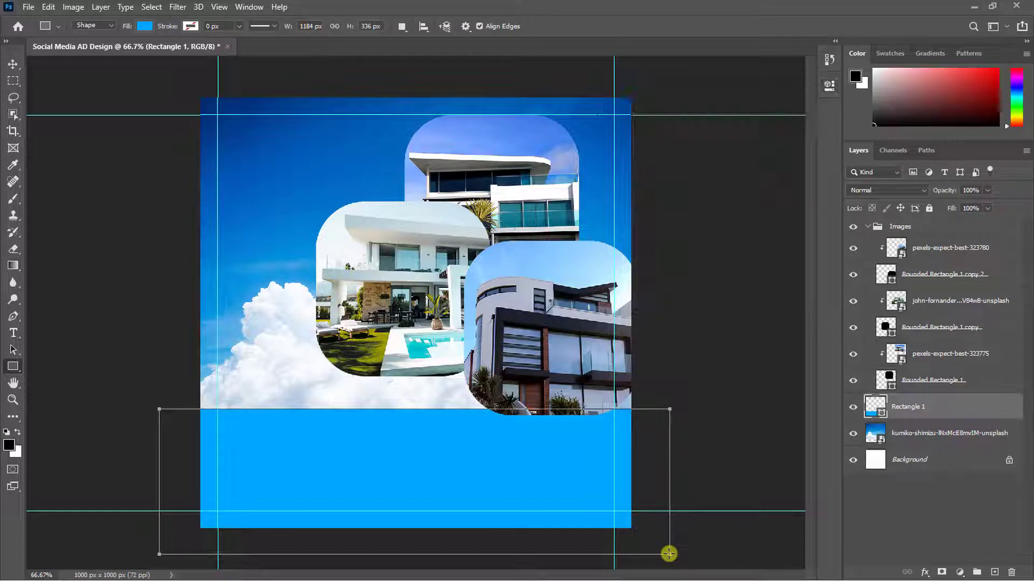
- Change the fill colour of the Rectangle 1 shape to #0896e0
double_click(874, 407)
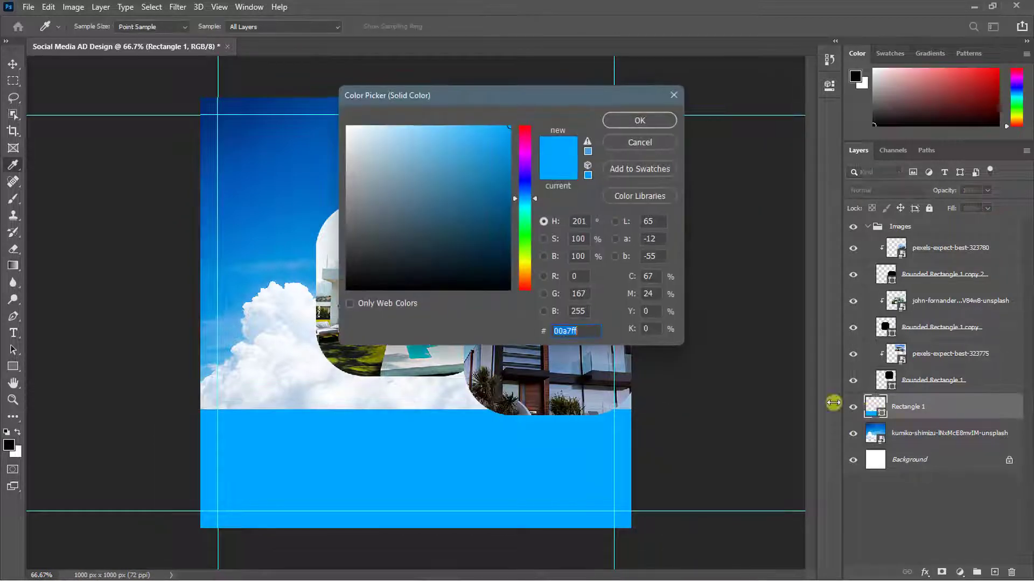
type("0896e0")
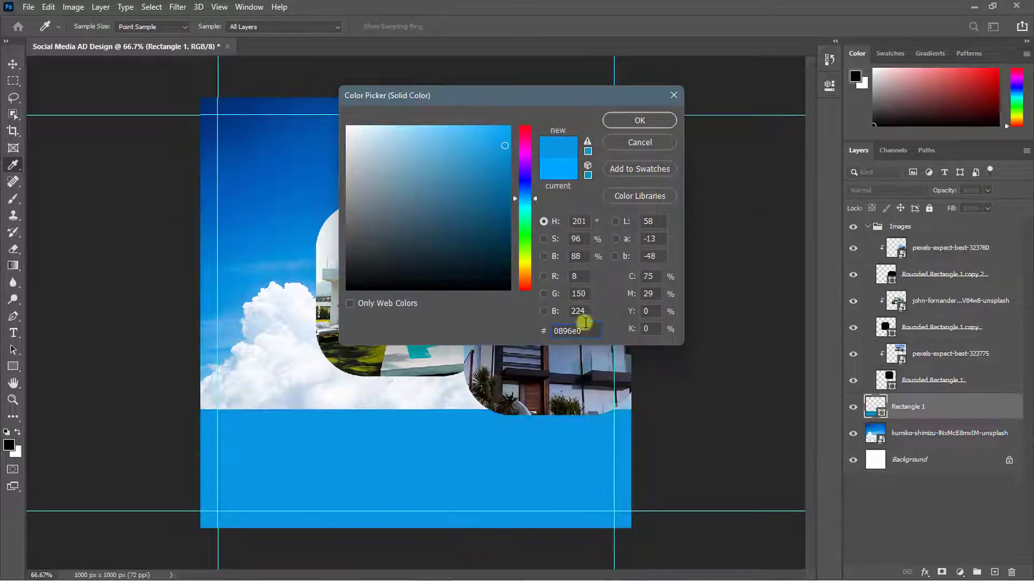
left_click(628, 121)
- Draw a rounded rectangle of about 250 × 61 px with a 10 px radius at the lower left of the blue band
right_click(13, 366)
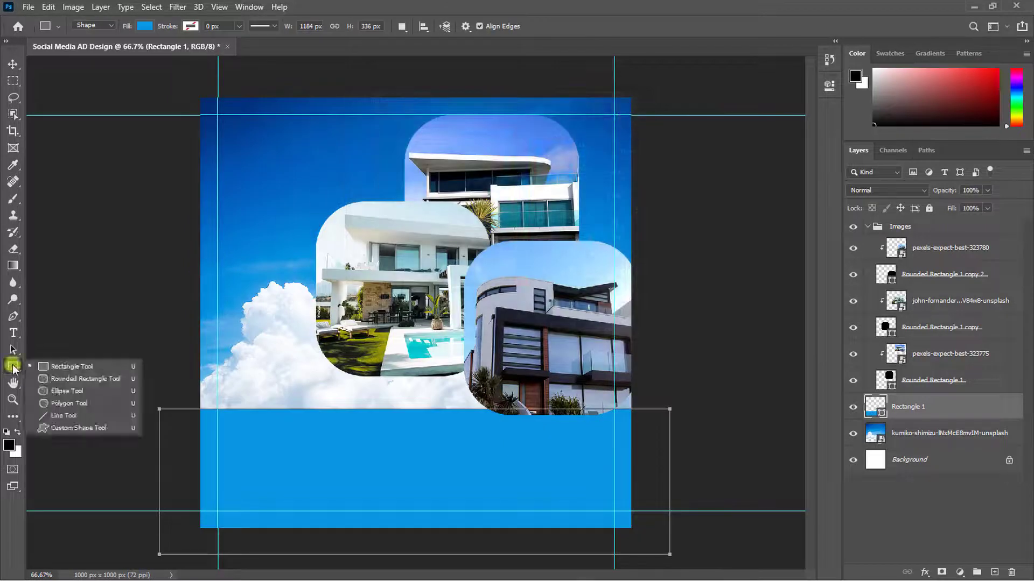
left_click(59, 378)
mouse_move(273, 492)
left_mouse_down()
mouse_move(312, 503)
mouse_move(264, 495)
left_mouse_up()
- Fill the small rounded rectangle with #00a7ff and move it right so its left edge meets the left guide
left_click(646, 162)
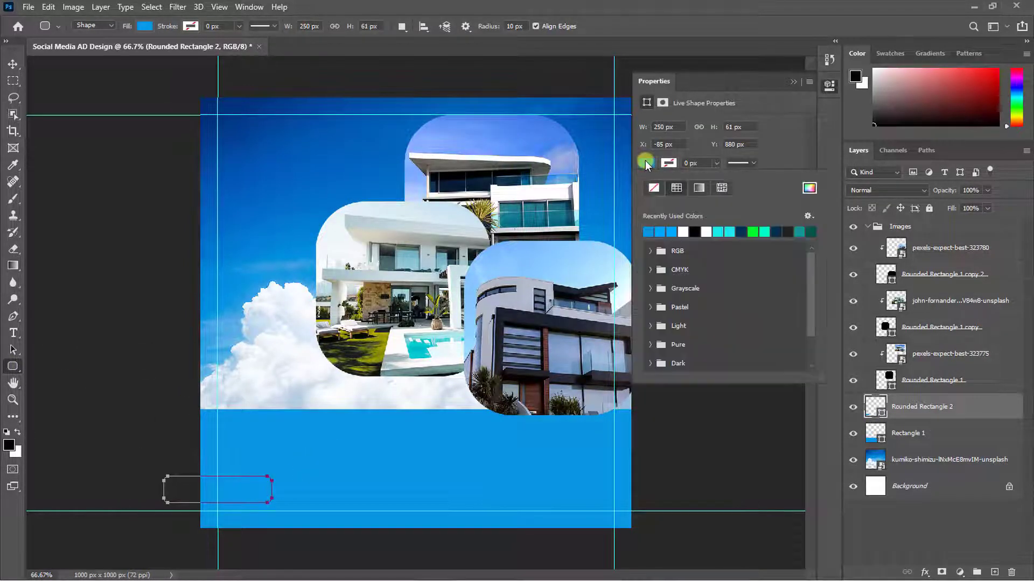
left_click(810, 187)
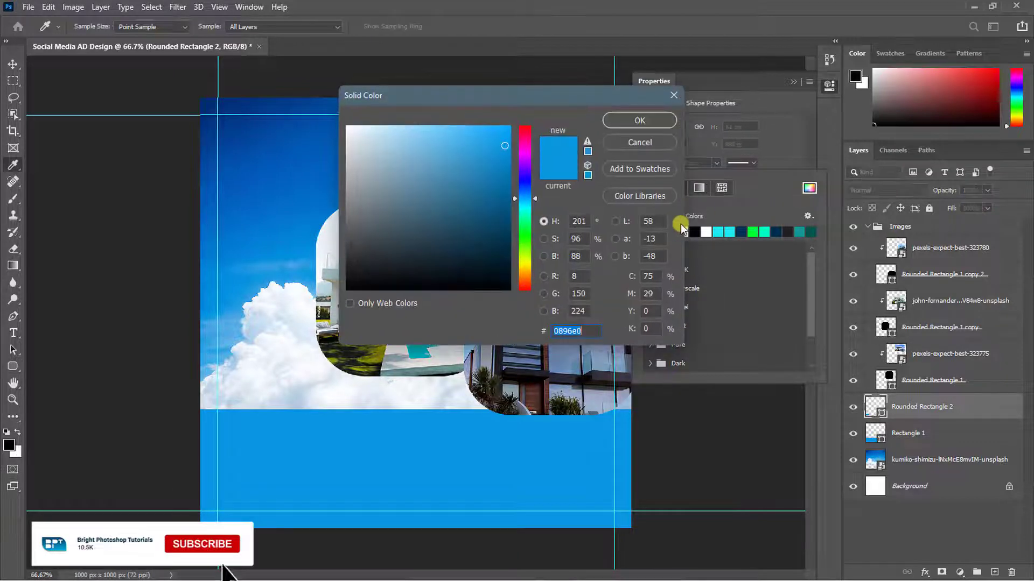
double_click(571, 329)
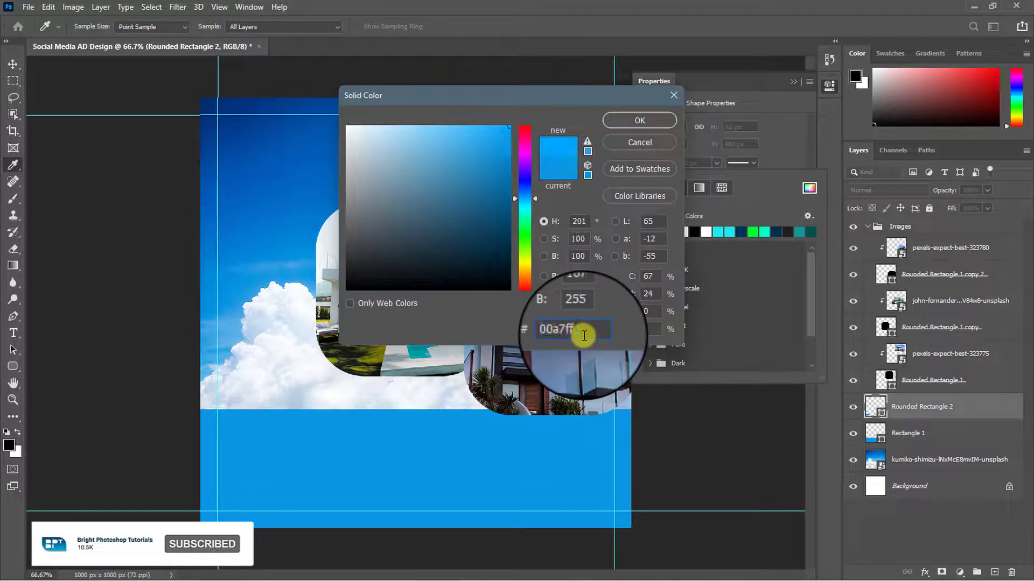
left_click(640, 121)
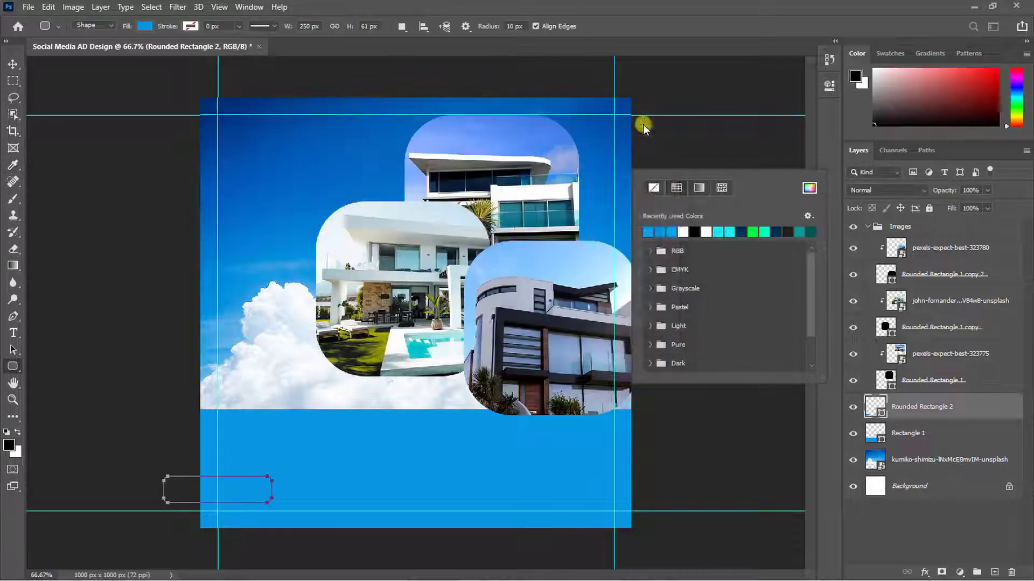
left_click_drag(284, 486, 310, 490)
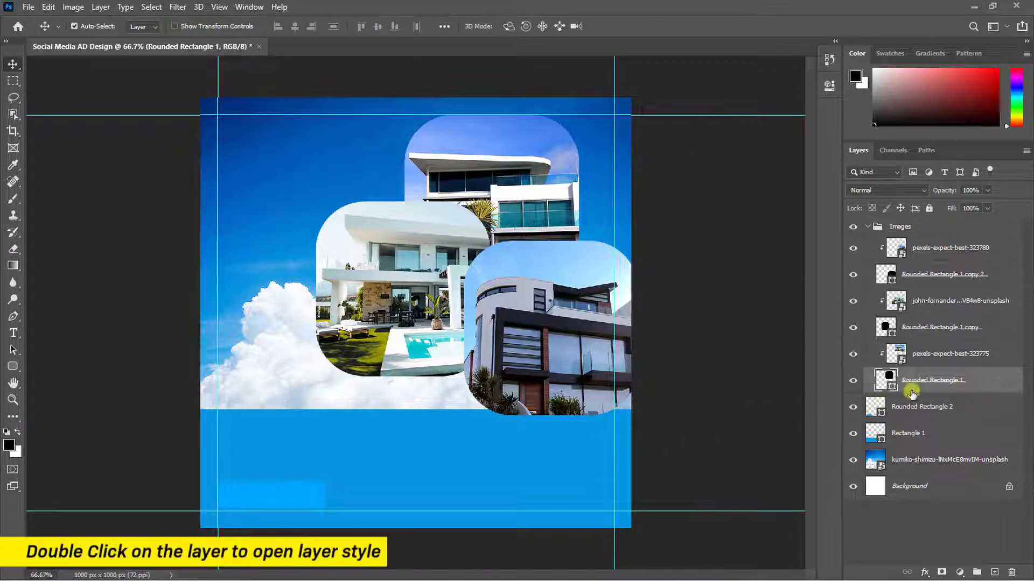
- Add a 27 px outside stroke in white (#ffffff) at 61% opacity to the Rounded Rectangle 1 layer
double_click(1006, 382)
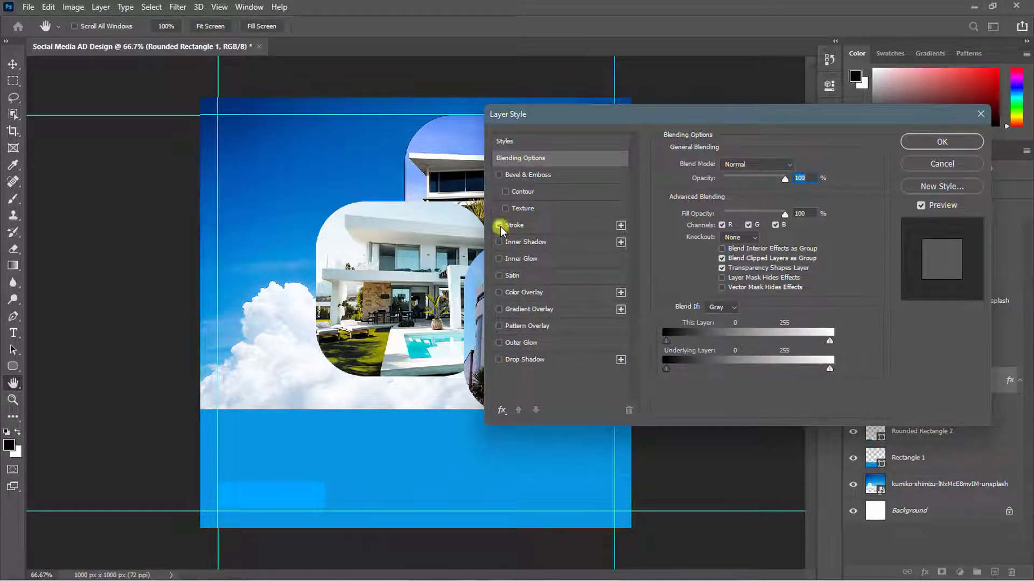
left_click(518, 226)
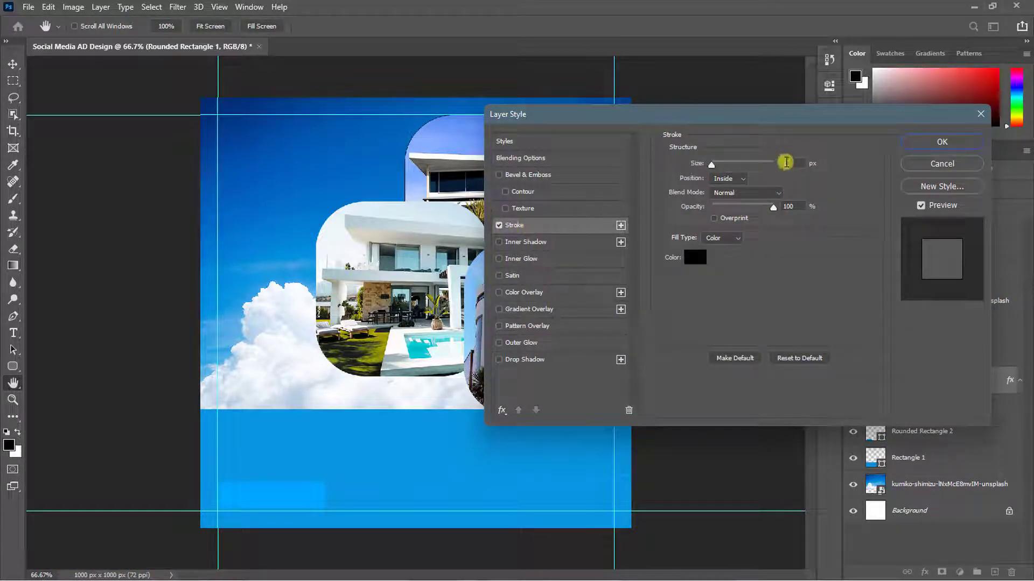
type("27")
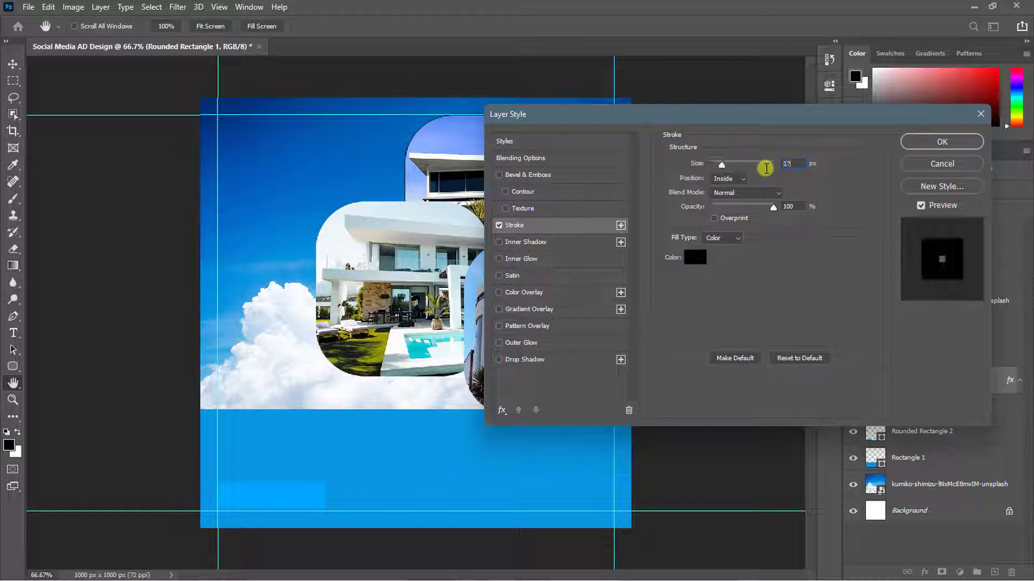
left_click(732, 179)
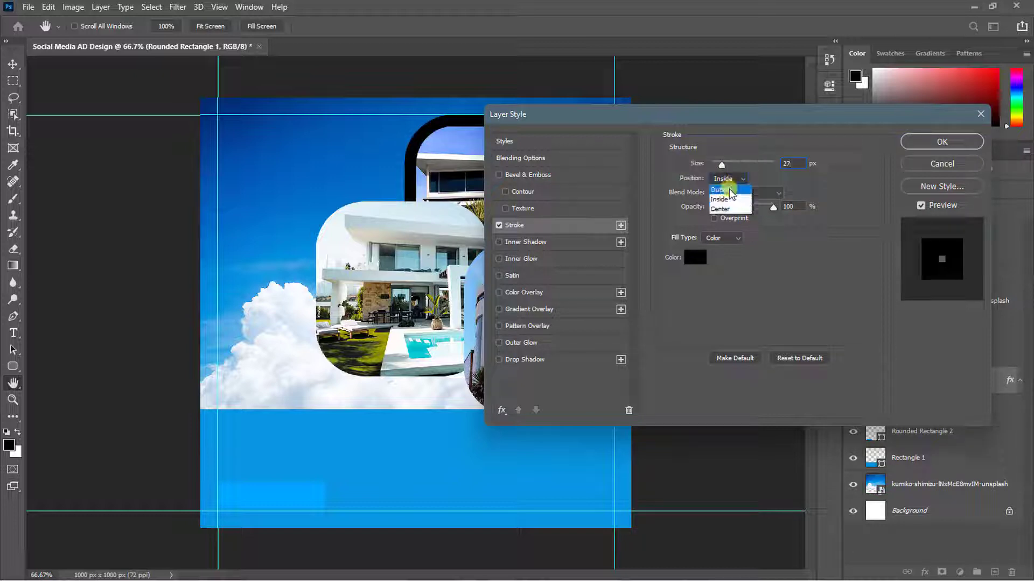
left_click(725, 189)
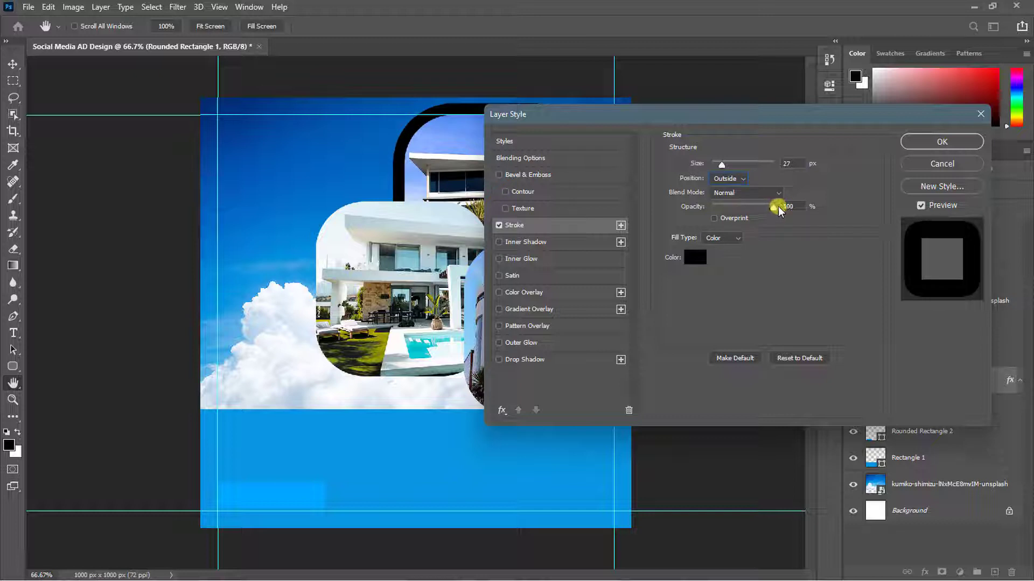
double_click(795, 205)
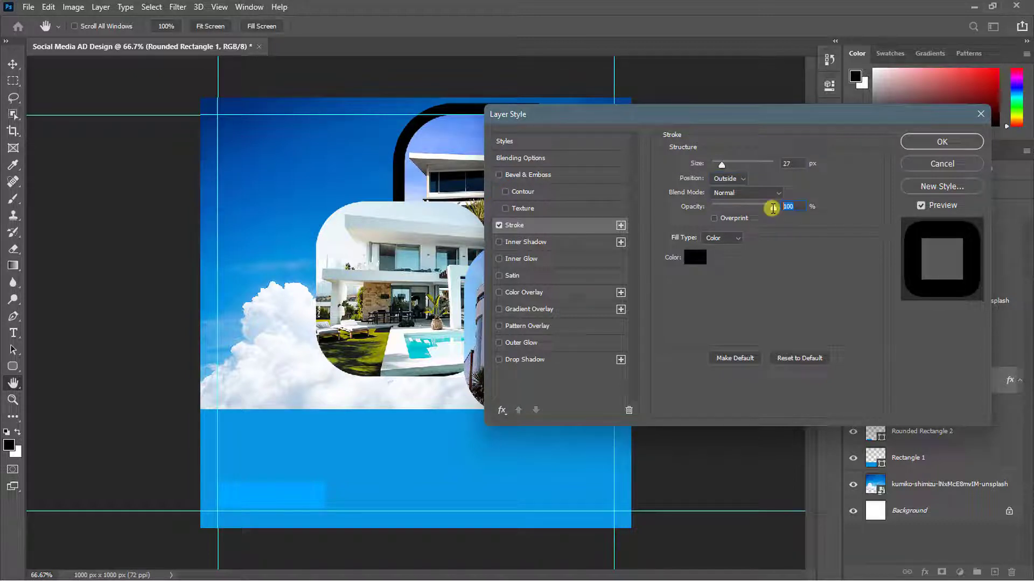
type("61")
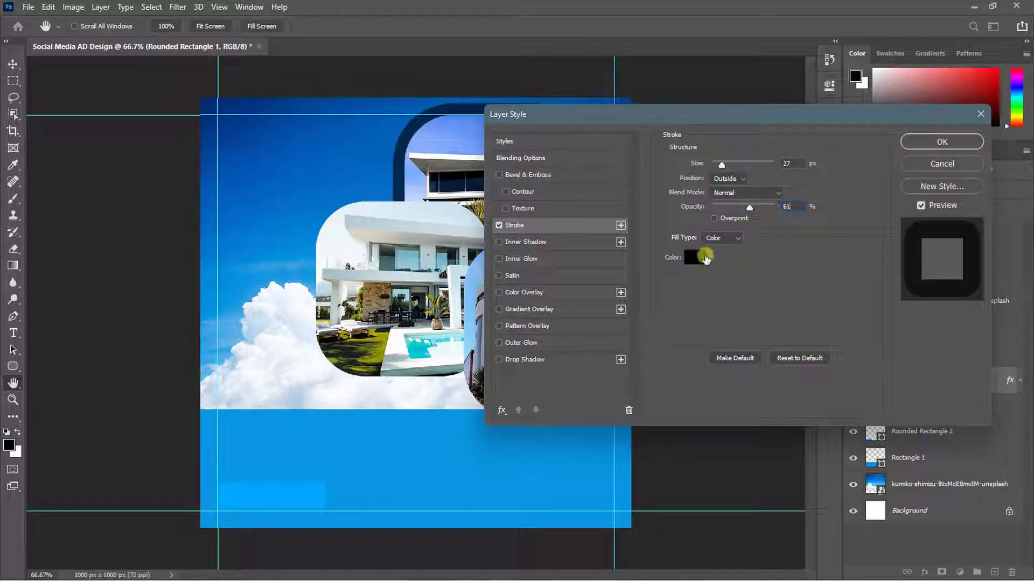
left_click(695, 257)
type("ffffff")
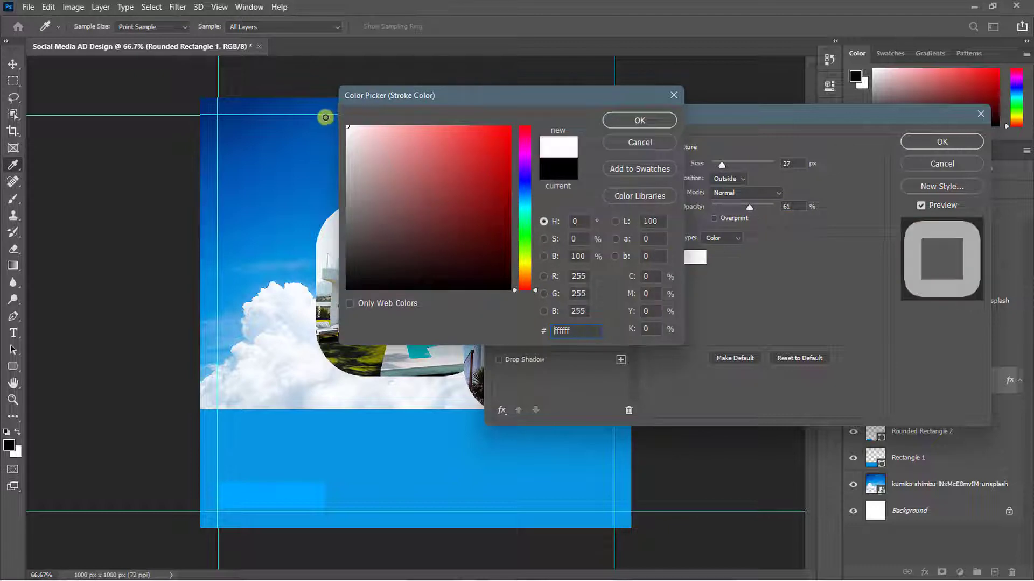
left_click(622, 125)
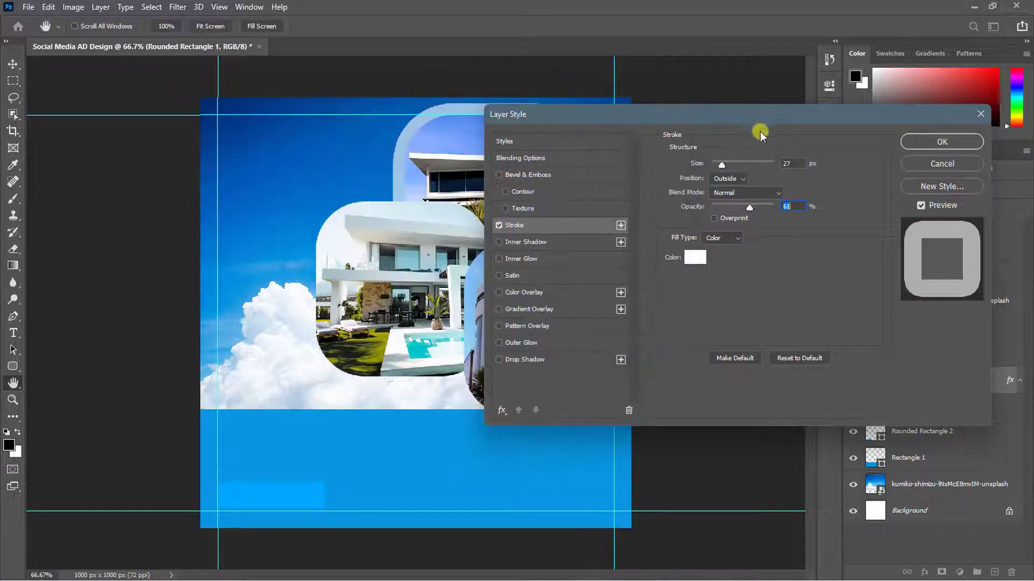
left_click(941, 144)
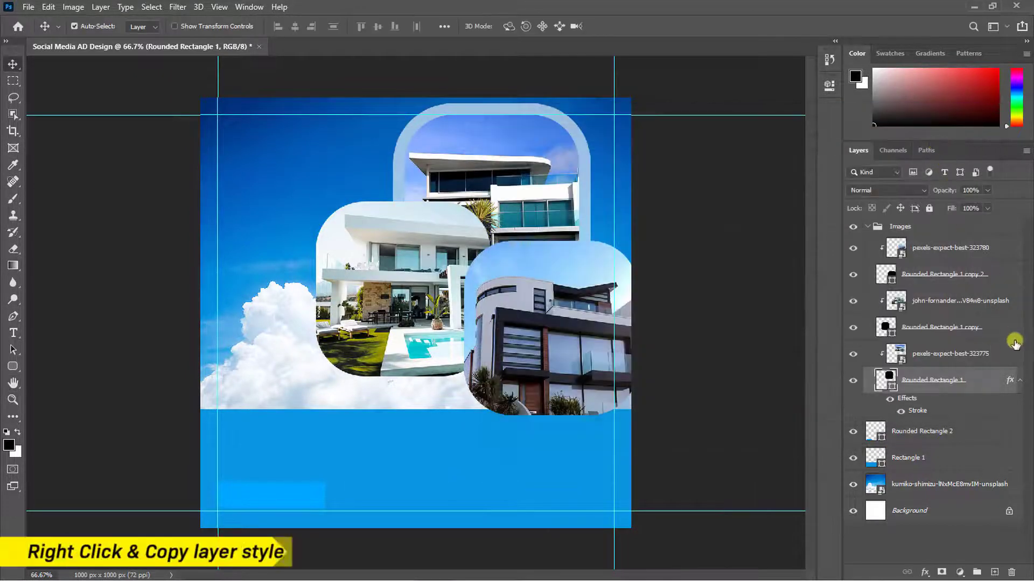
- Copy the layer style of Rounded Rectangle 1 and paste it onto Rounded Rectangle 1 copy and Rounded Rectangle 1 copy 2
right_click(1011, 382)
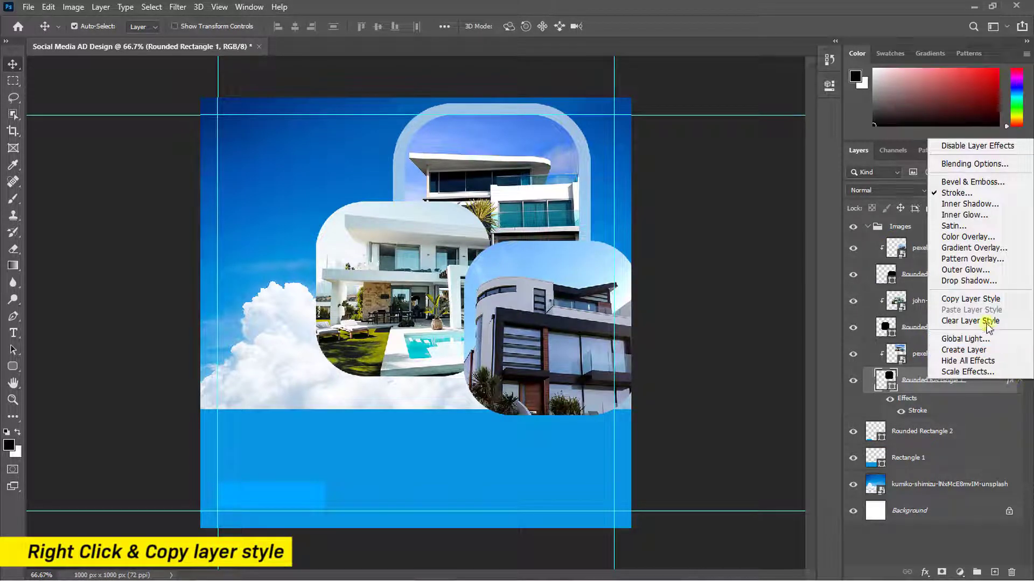
left_click(971, 299)
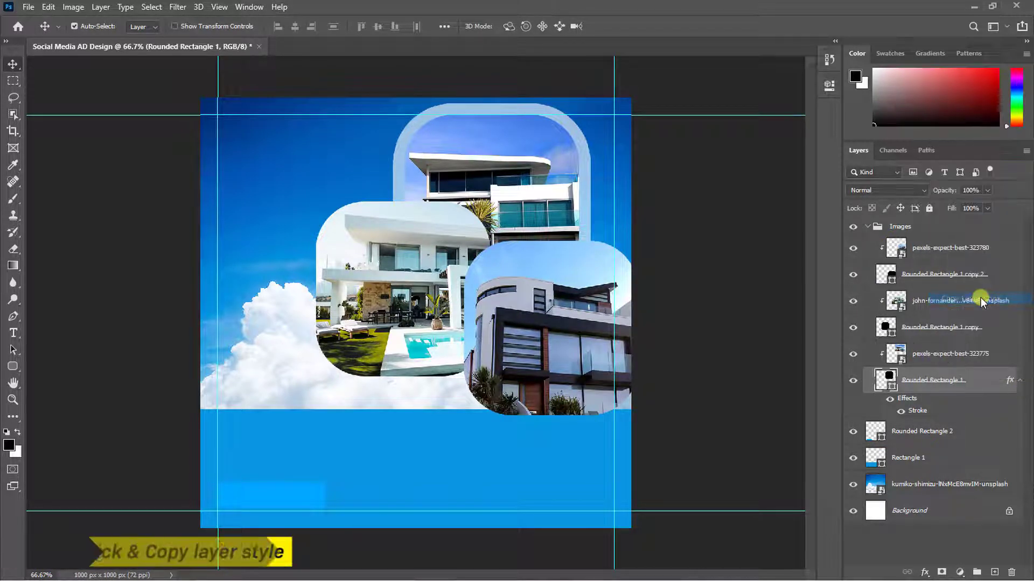
left_click(984, 328)
right_click(984, 328)
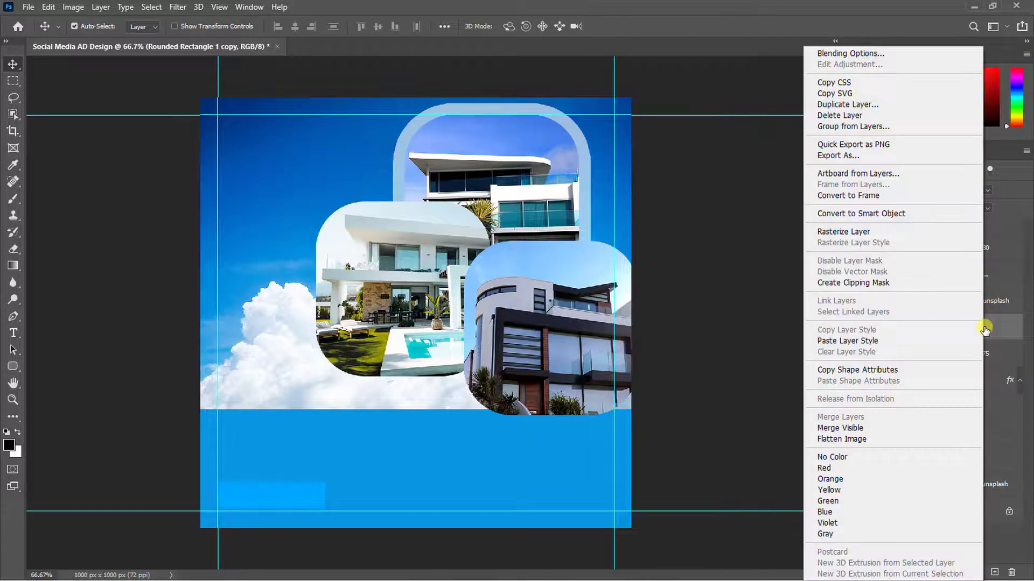
left_click(906, 341)
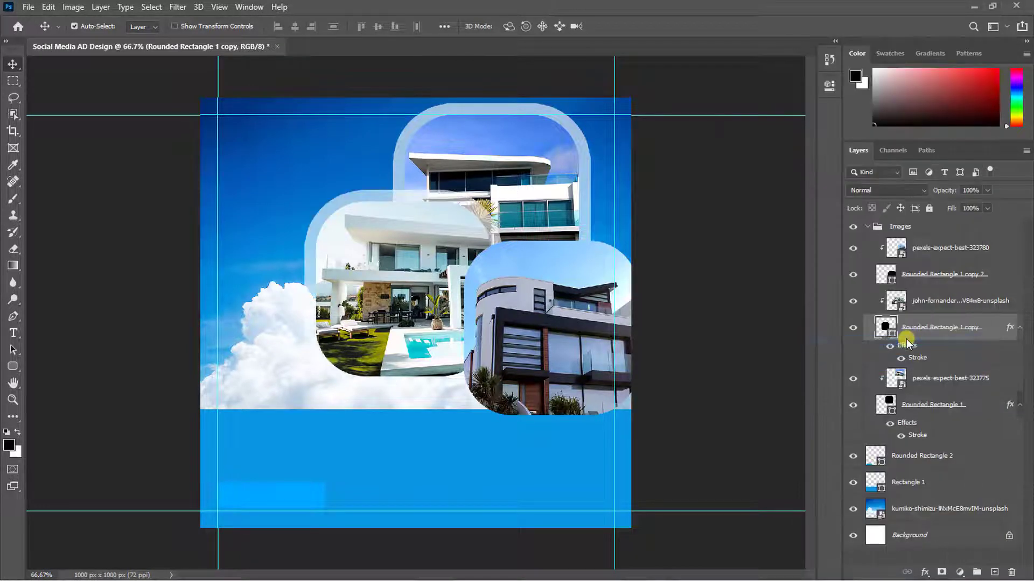
left_click(946, 276)
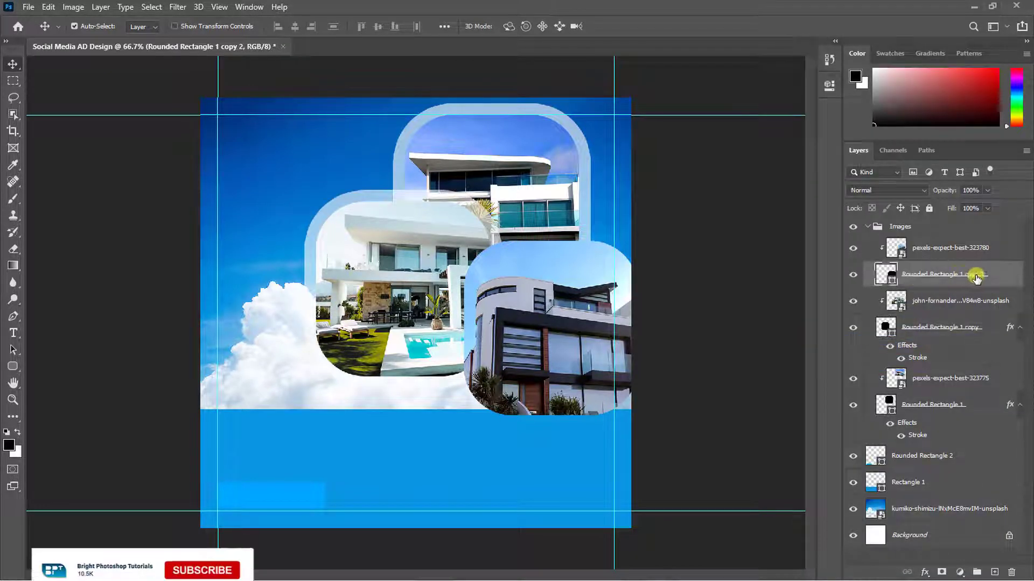
right_click(946, 275)
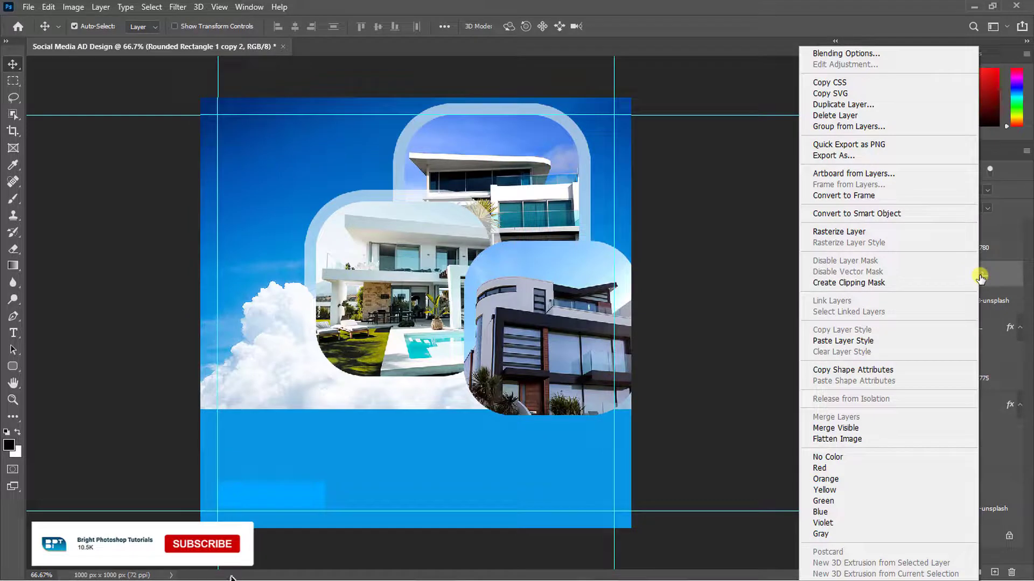
left_click(887, 340)
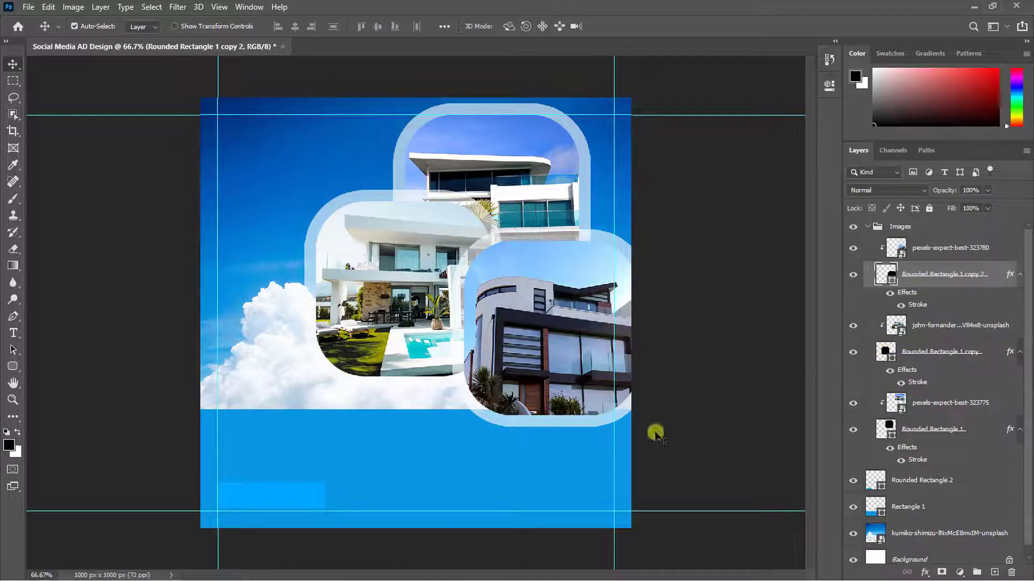
- Extend the top edge of the blue band Rectangle 1 upward so the band is about 361 px high
left_click(432, 469)
key("ctrl+t")
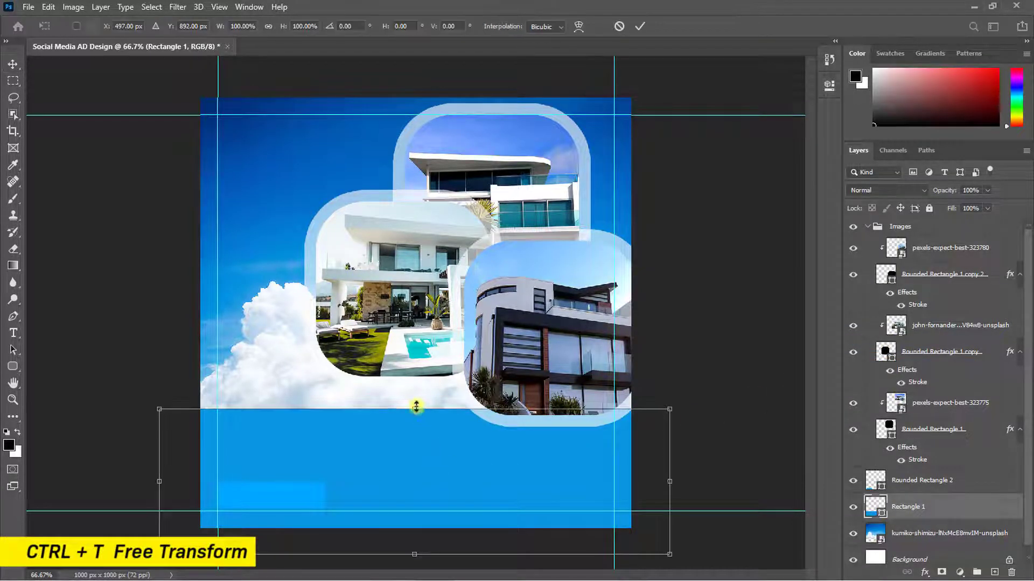
left_click_drag(416, 407, 416, 398)
key("Return")
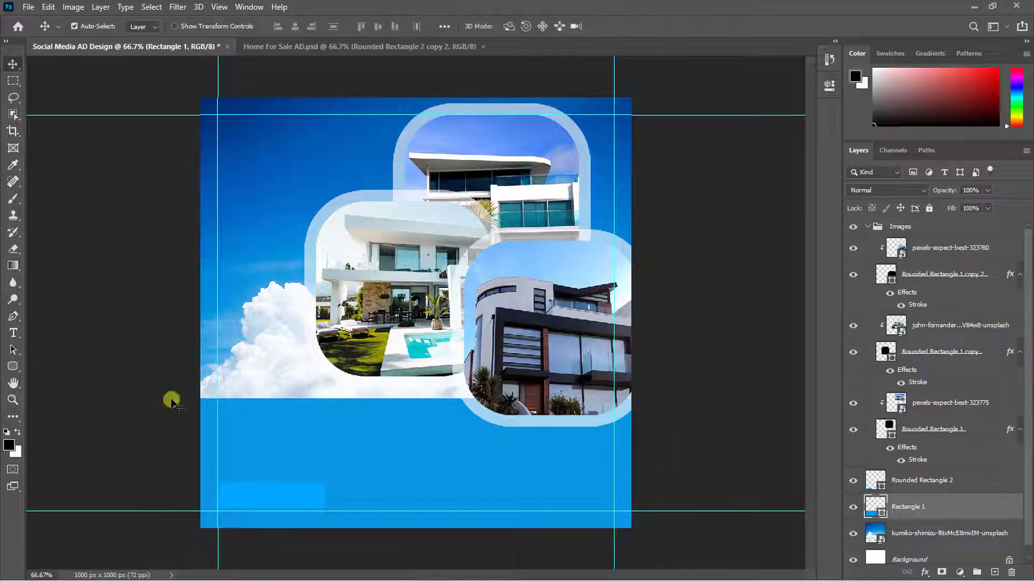
- Draw a rectangle of about 618 × 287 px over the blue band's lower-right corner and fill it with a brighter blue
left_click(14, 367)
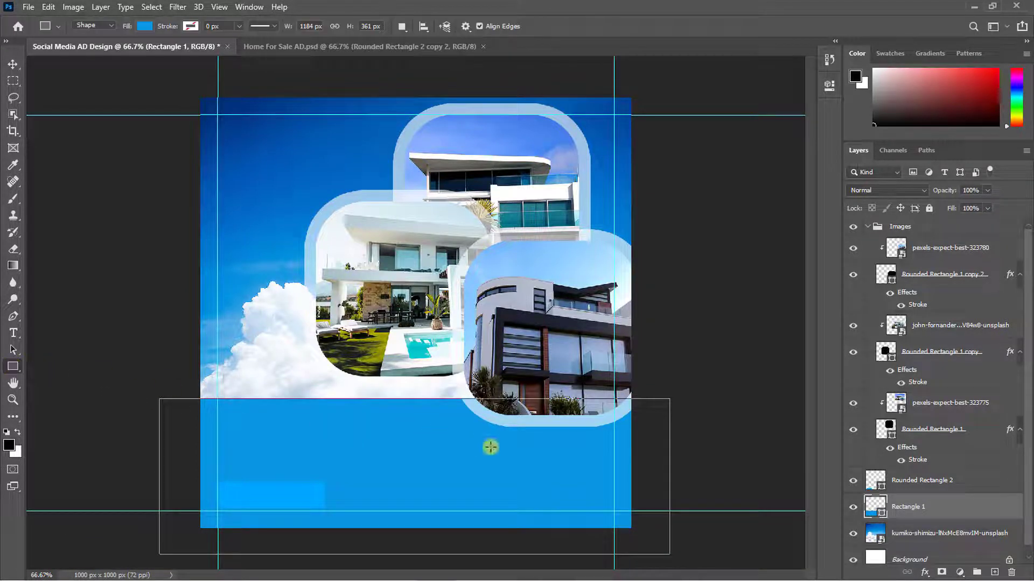
left_click_drag(471, 441, 737, 563)
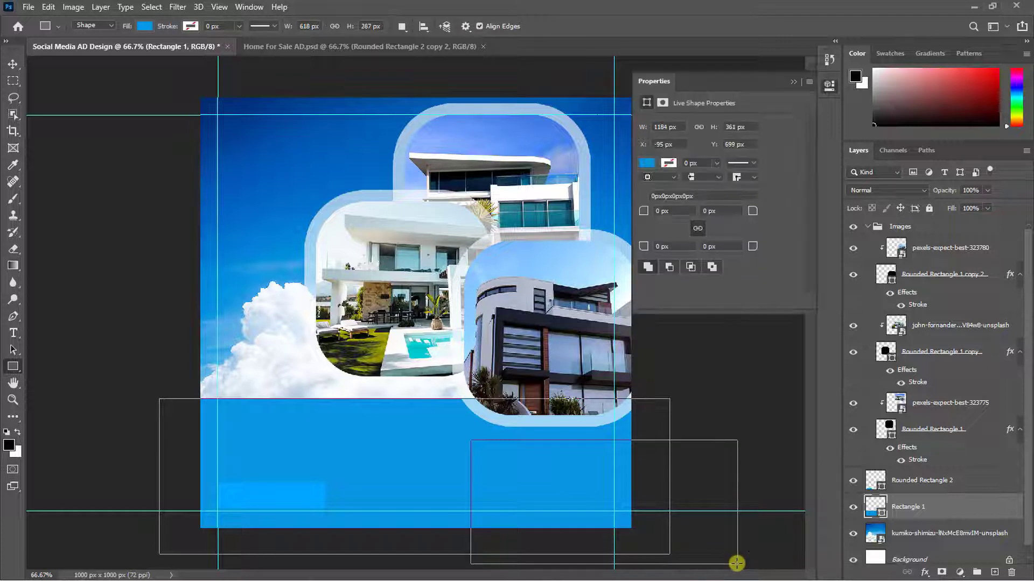
left_click(649, 164)
left_click(803, 189)
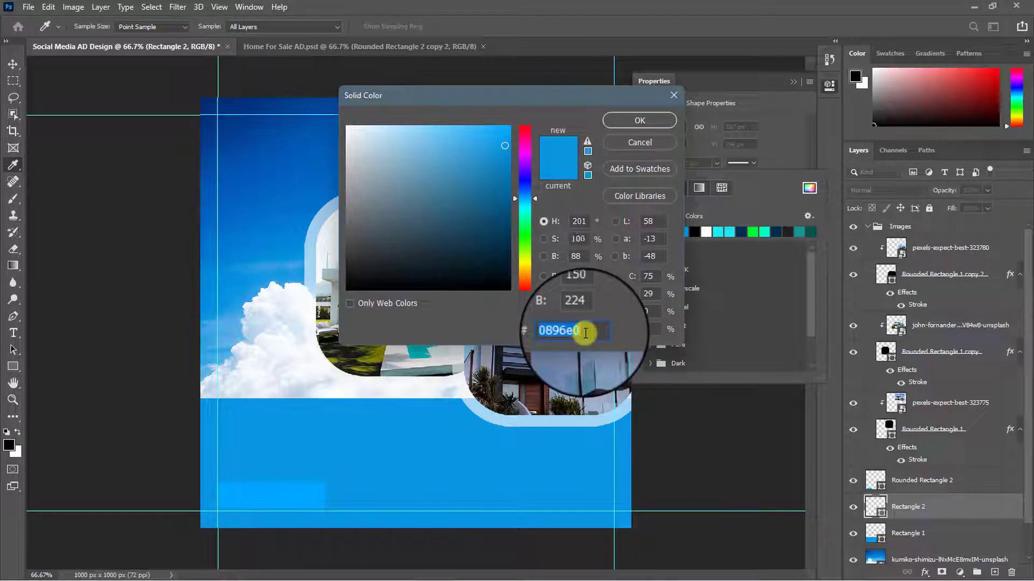
type("03a9f4")
left_click(638, 120)
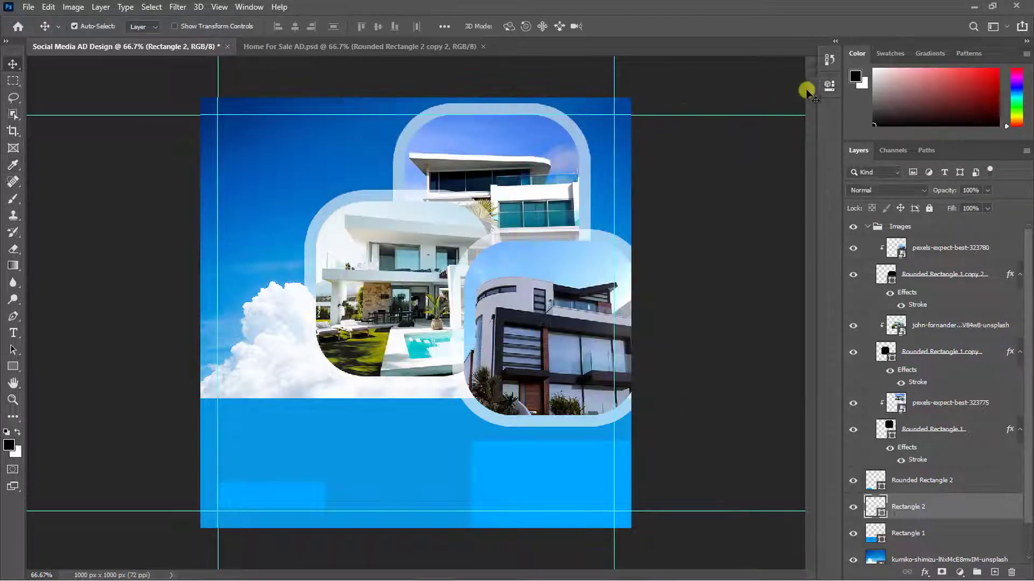
- Round the corners of Rectangle 2 with a radius of about 176 px and shift the shape slightly left
left_click(829, 85)
left_click_drag(643, 210, 758, 210)
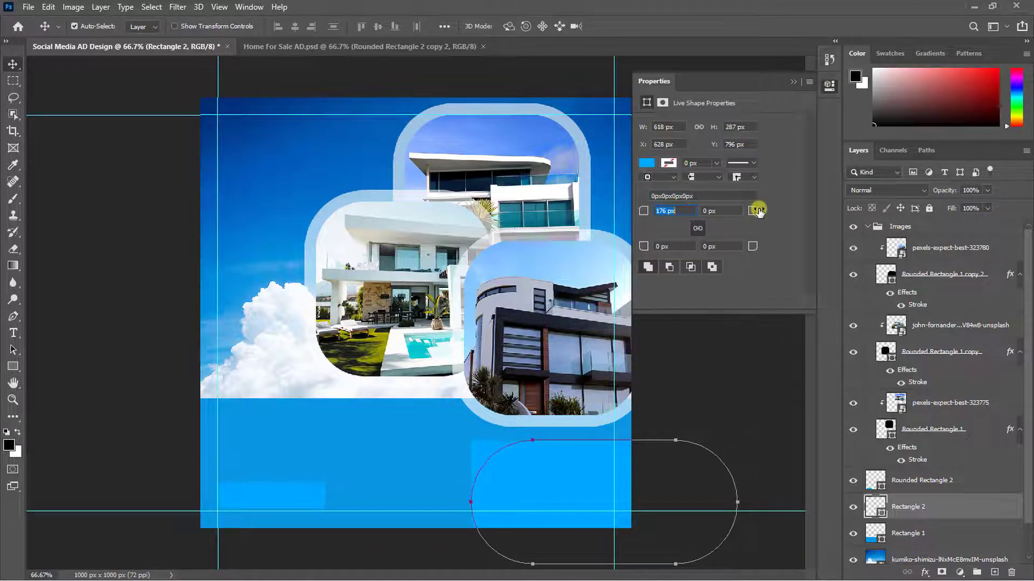
left_click_drag(560, 485, 532, 481)
- Add a drop shadow to Rounded Rectangle 2 with 23% opacity, 90° angle without global light, 1 px distance, 21% spread and a smaller size
key("ctrl+plus")
scroll(531, 481, "down", 5)
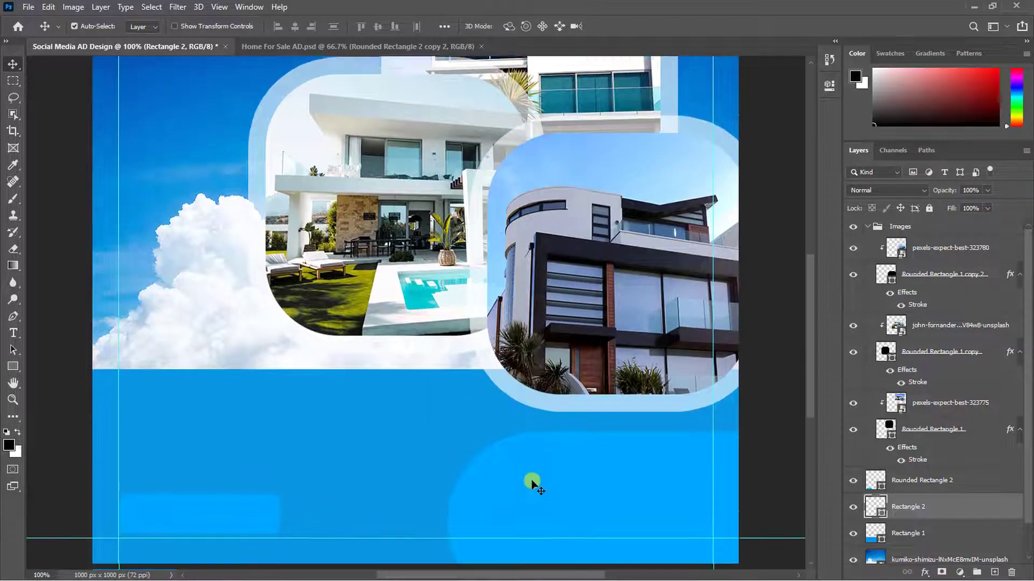
left_click(240, 457)
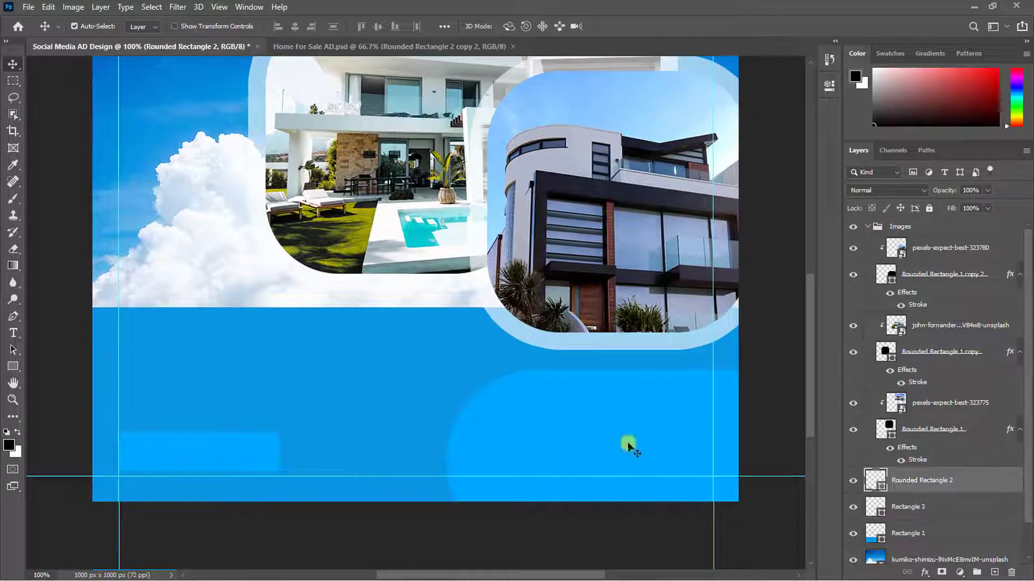
double_click(980, 480)
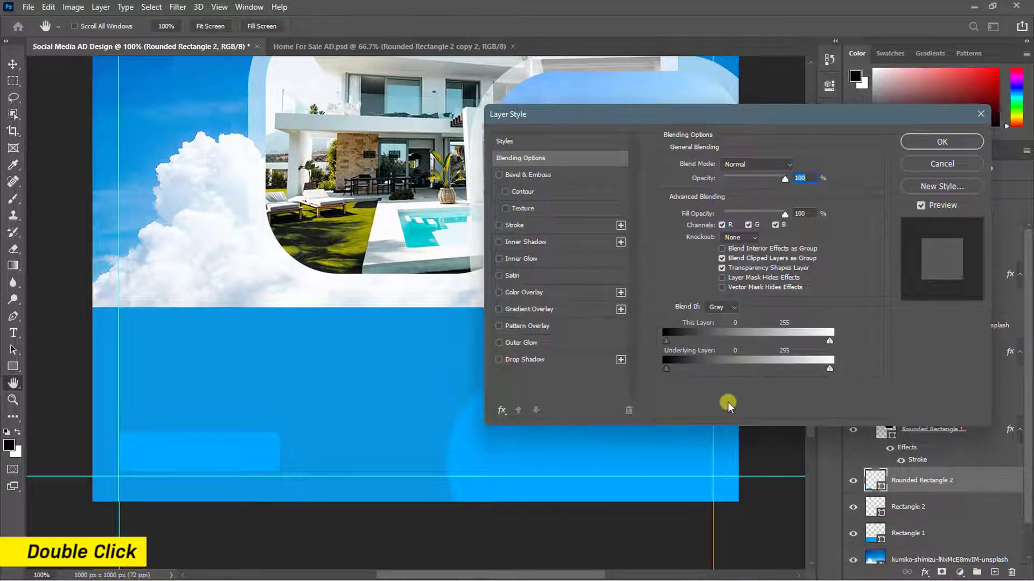
left_click(506, 360)
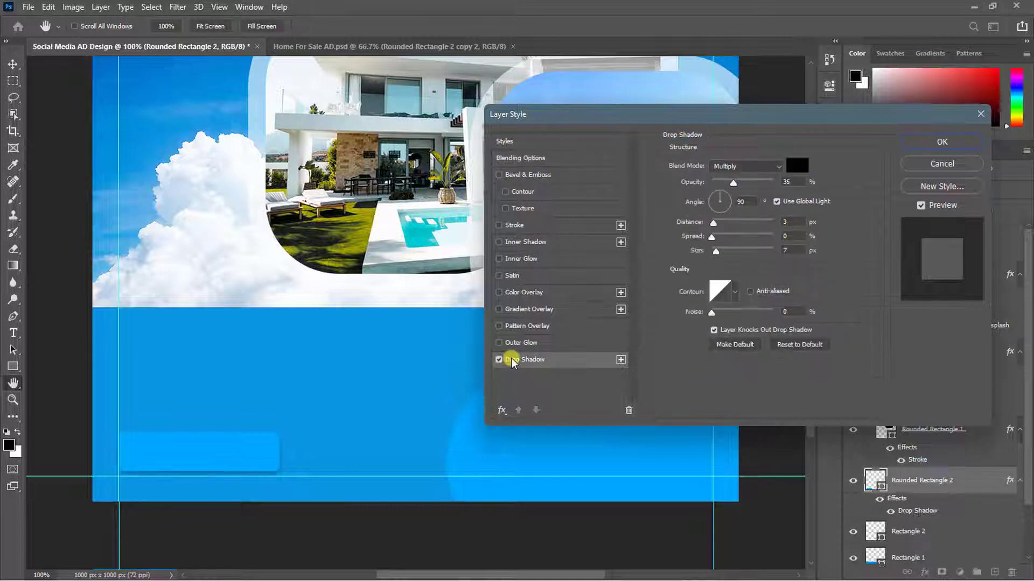
double_click(792, 182)
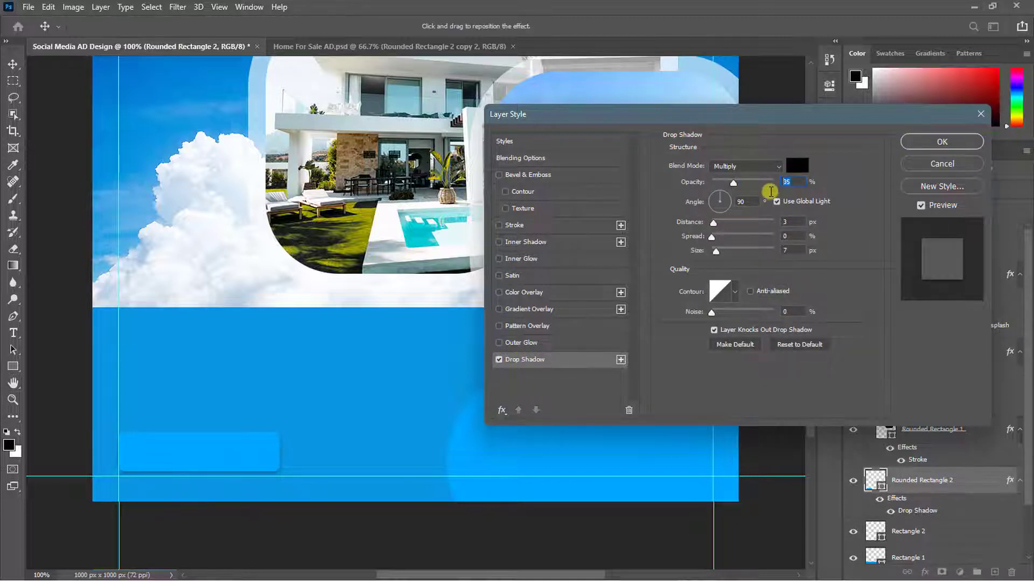
type("23")
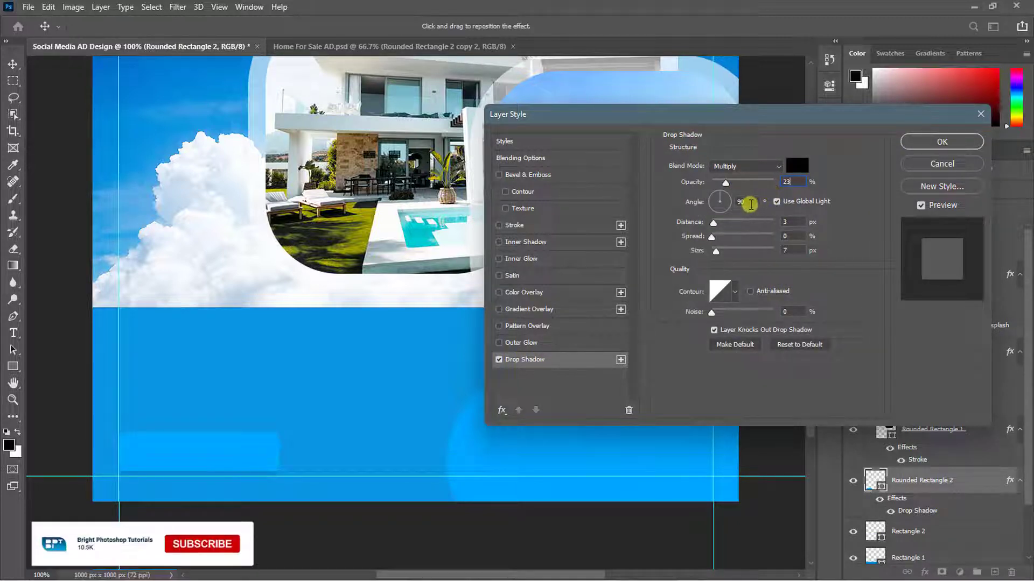
type("0")
left_click(777, 202)
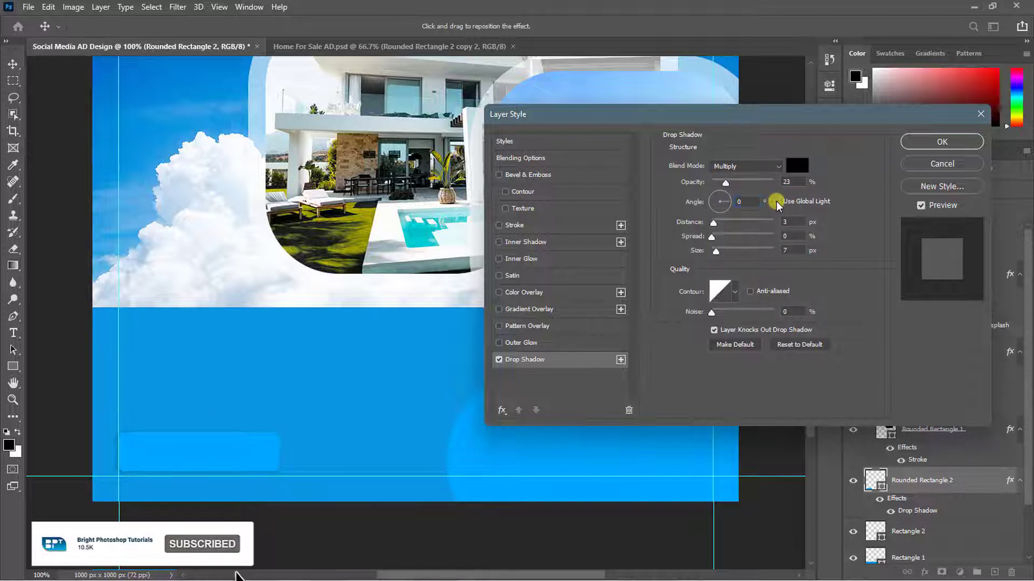
left_click(788, 220)
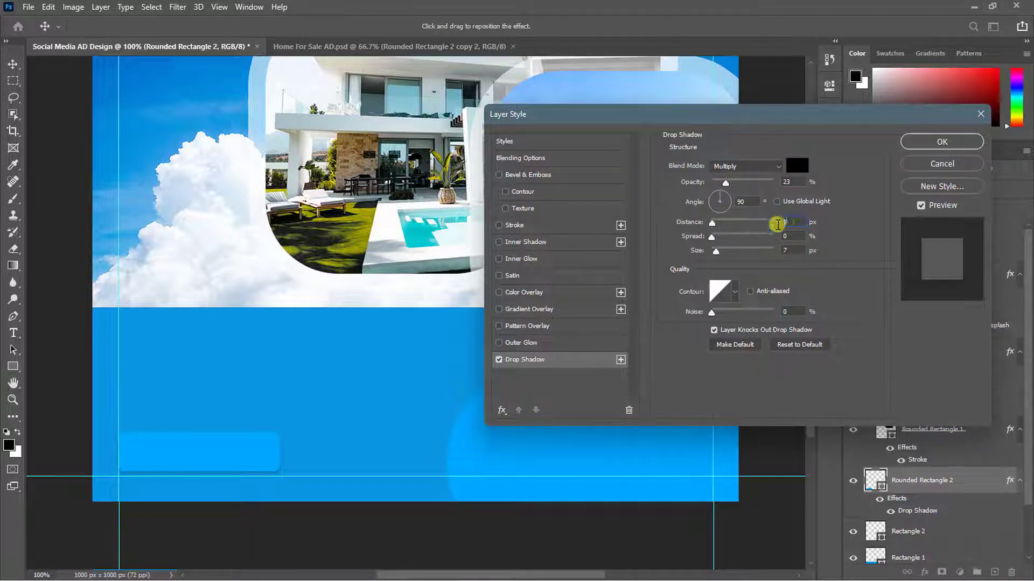
left_click(785, 237)
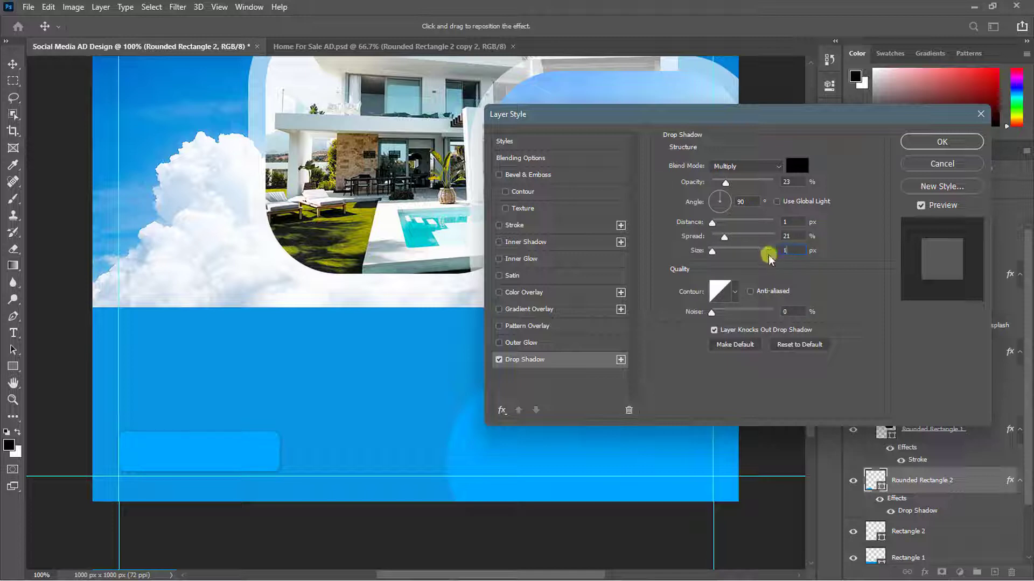
left_click(915, 144)
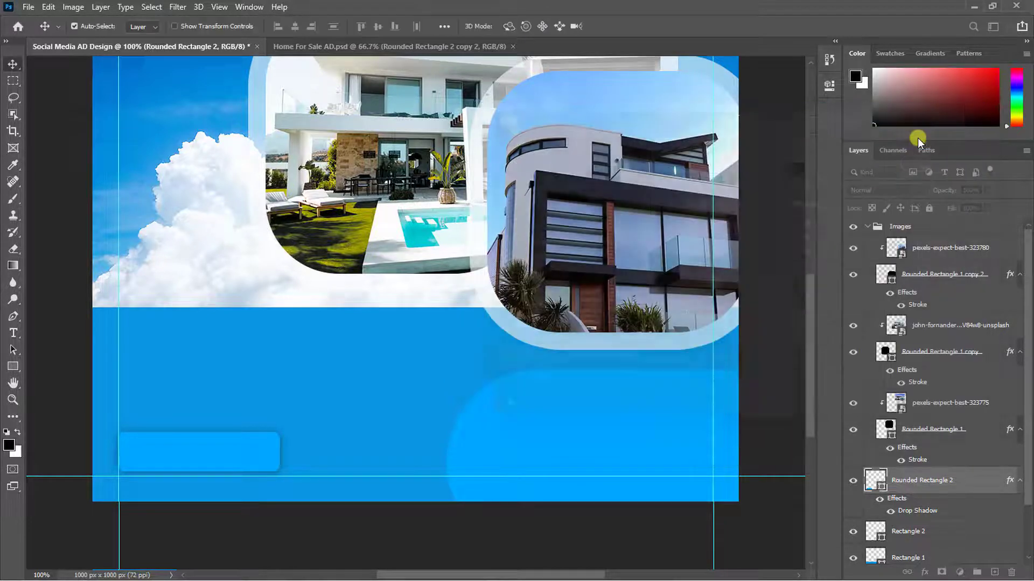
- Copy the drop shadow layer style from Rounded Rectangle 2 and paste it onto Rectangle 2
right_click(1009, 483)
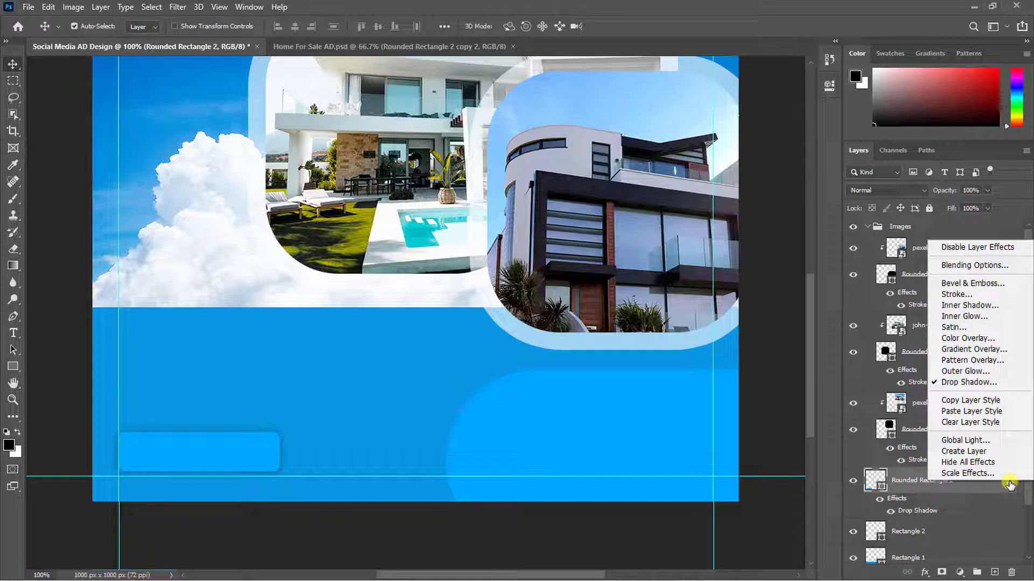
left_click(1000, 399)
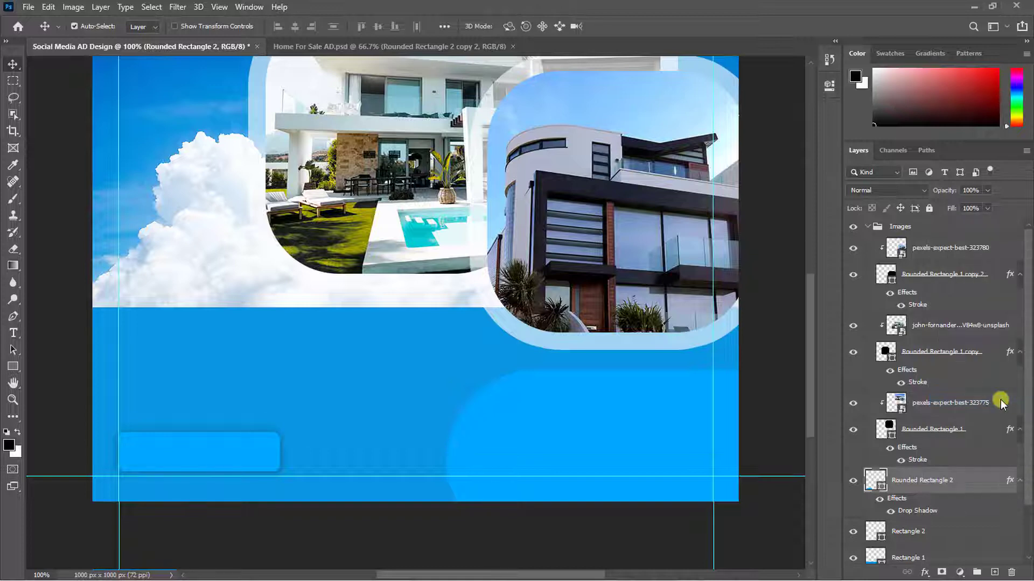
right_click(967, 536)
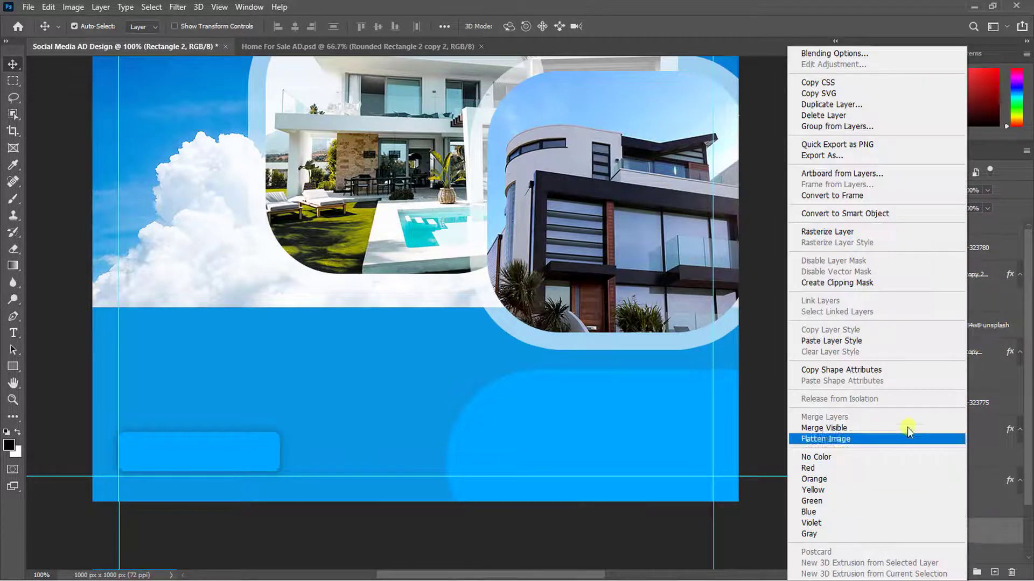
left_click(864, 344)
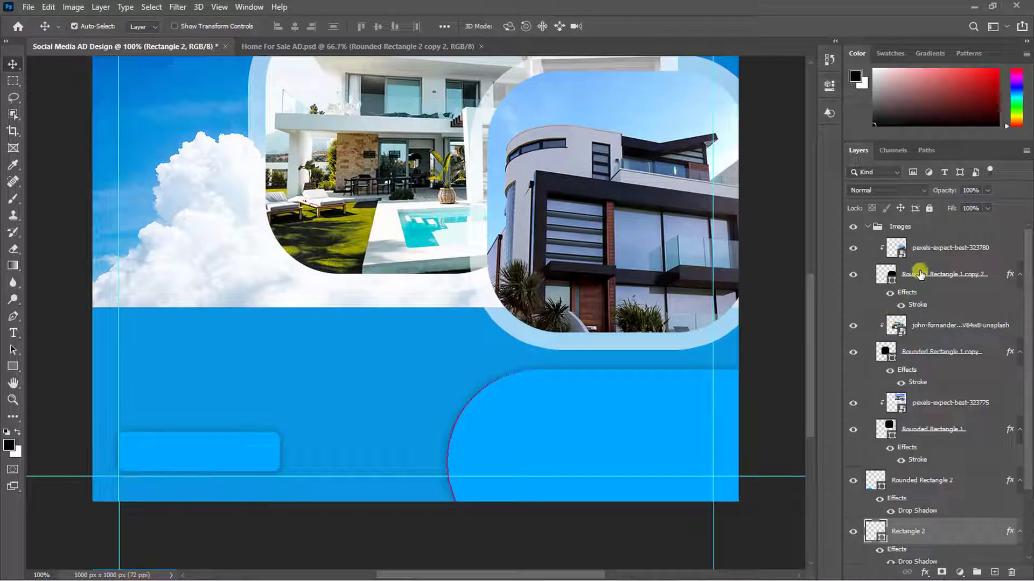
- Draw a house icon from the Buildings custom shapes, filled with #222222, on a layer above pexels-expect-best-323780
left_click(933, 248)
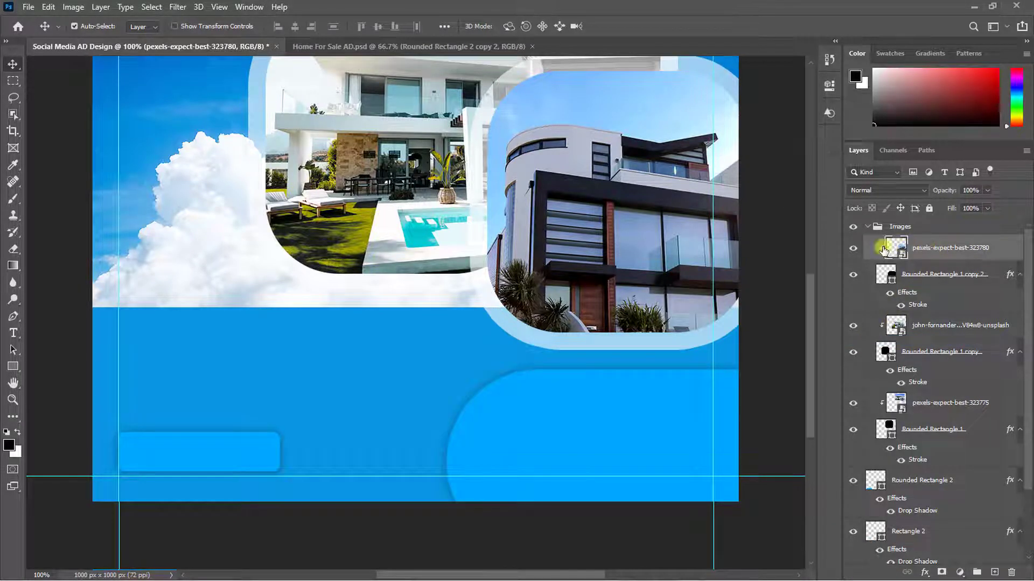
left_click(17, 362)
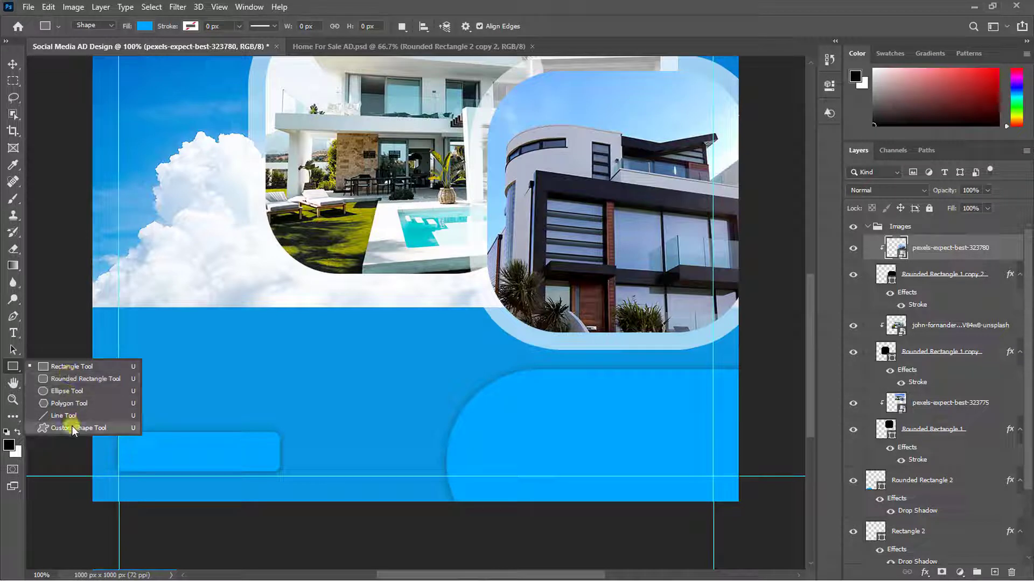
left_click(72, 427)
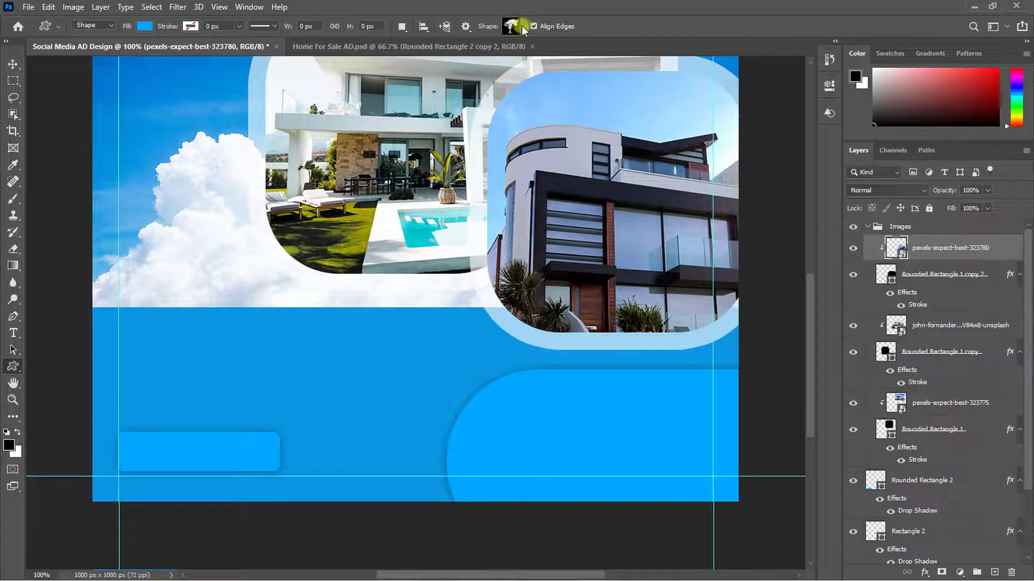
left_click(522, 26)
left_click(470, 63)
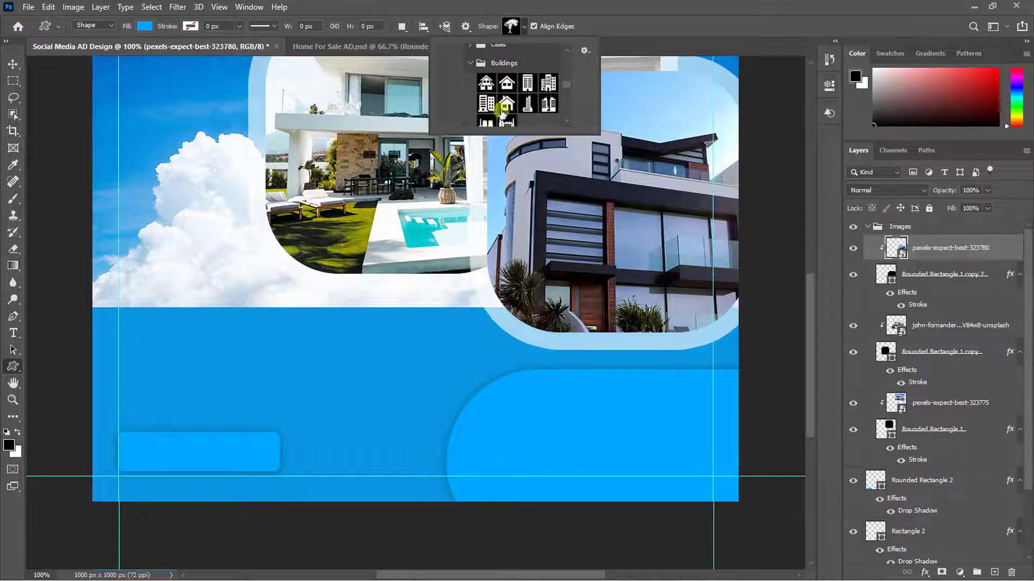
left_click(141, 26)
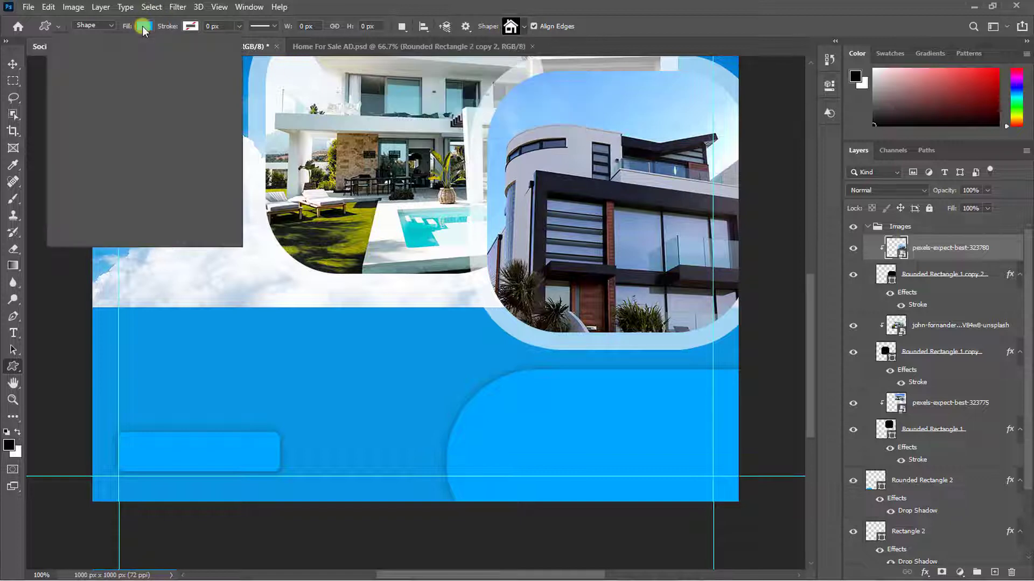
left_click(224, 52)
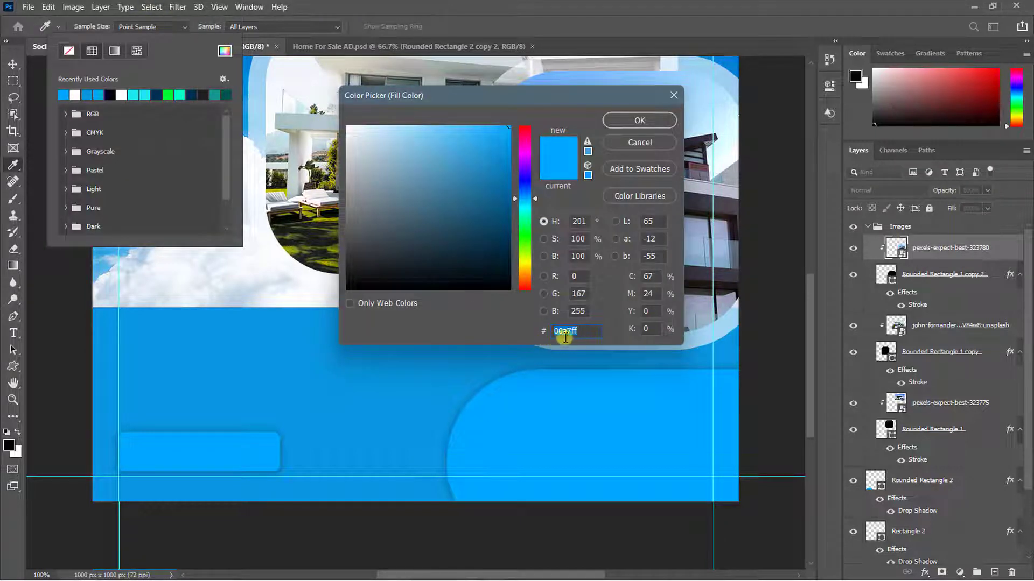
type("22")
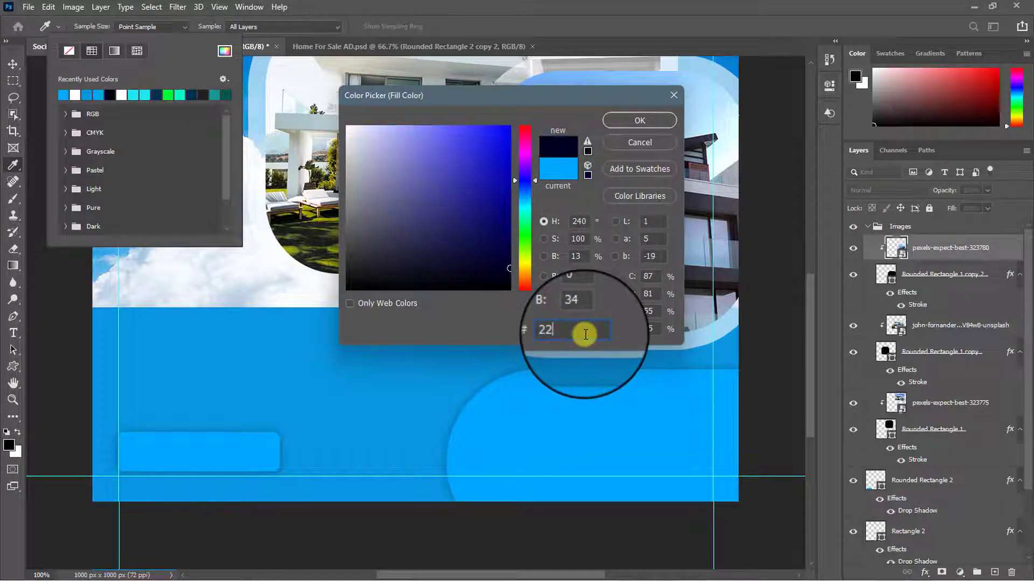
type("2222")
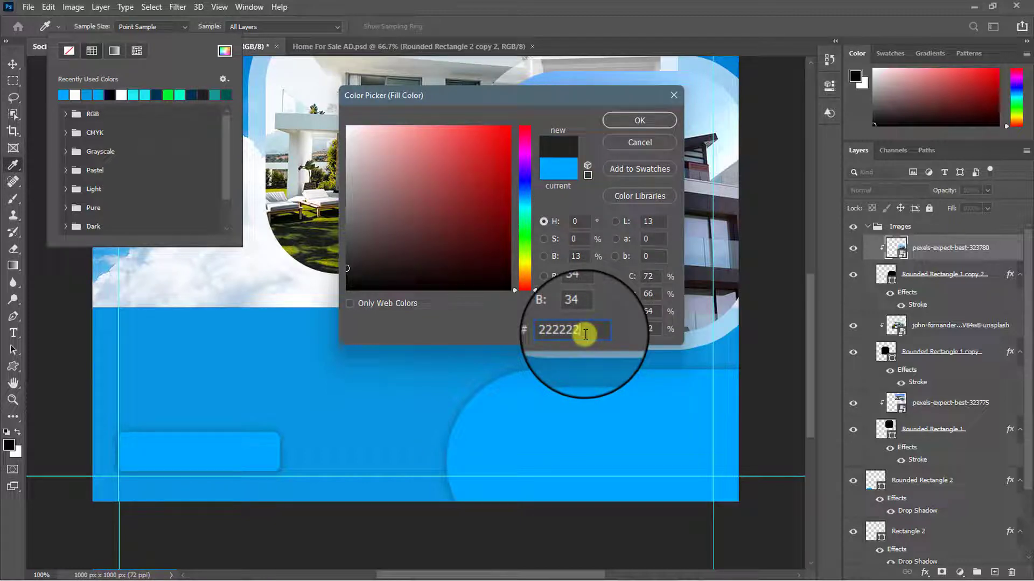
left_click(628, 121)
left_click_drag(149, 154, 209, 184)
- Move the house icon to the upper-left guide corner of the design and scale it to about 100 × 90 px
key("v")
scroll(209, 184, "up", 8)
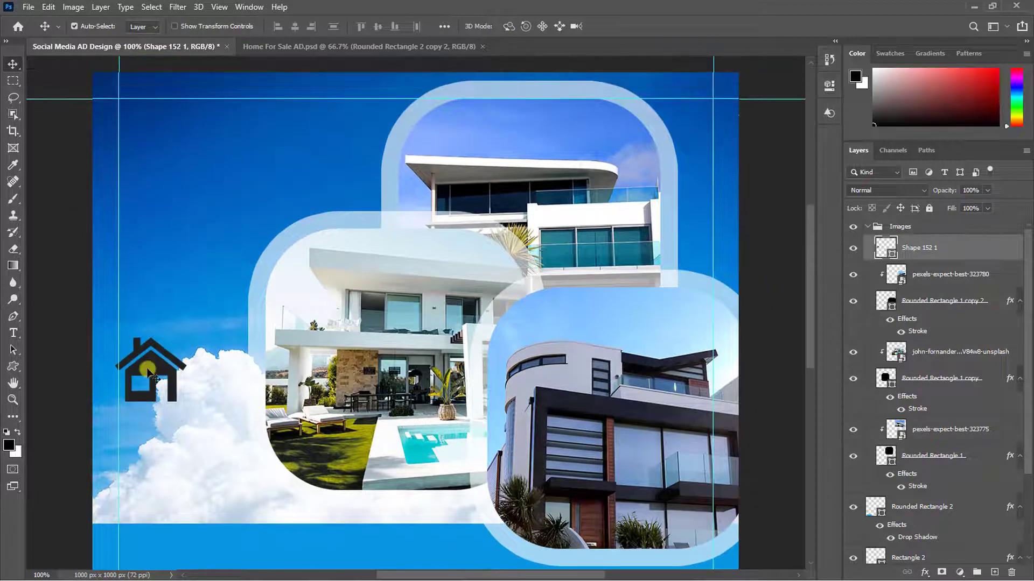
left_click_drag(150, 371, 150, 130)
key("ctrl+t")
left_click_drag(187, 161, 180, 153)
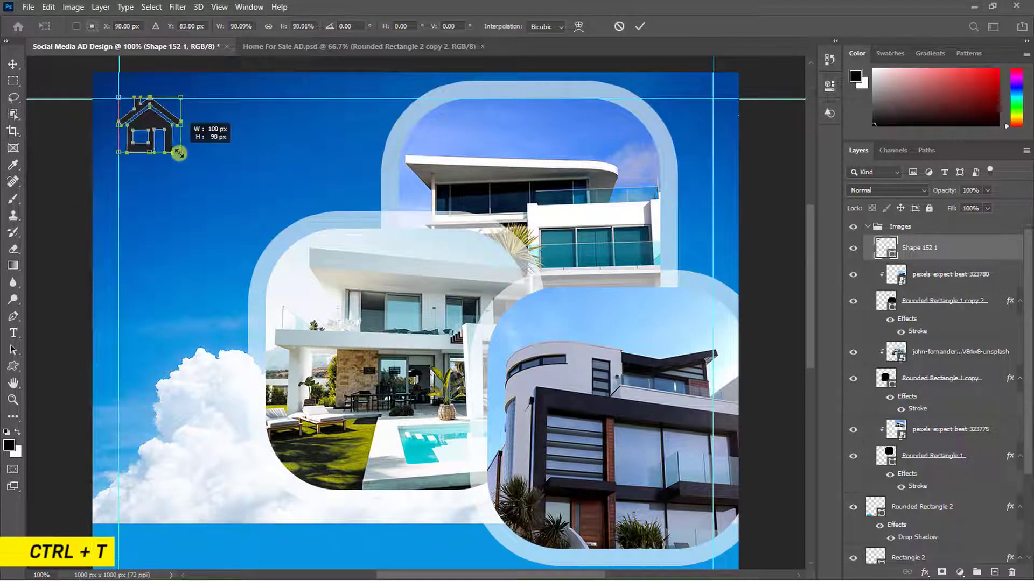
key("Return")
- Collapse the Images group and create a new layer group named Text above it
left_click(868, 227)
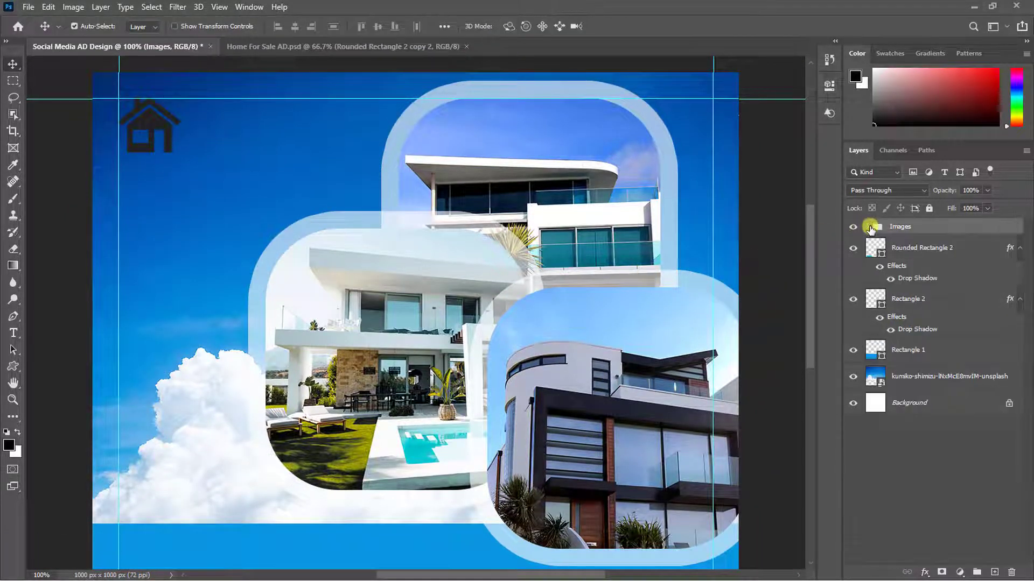
left_click(975, 572)
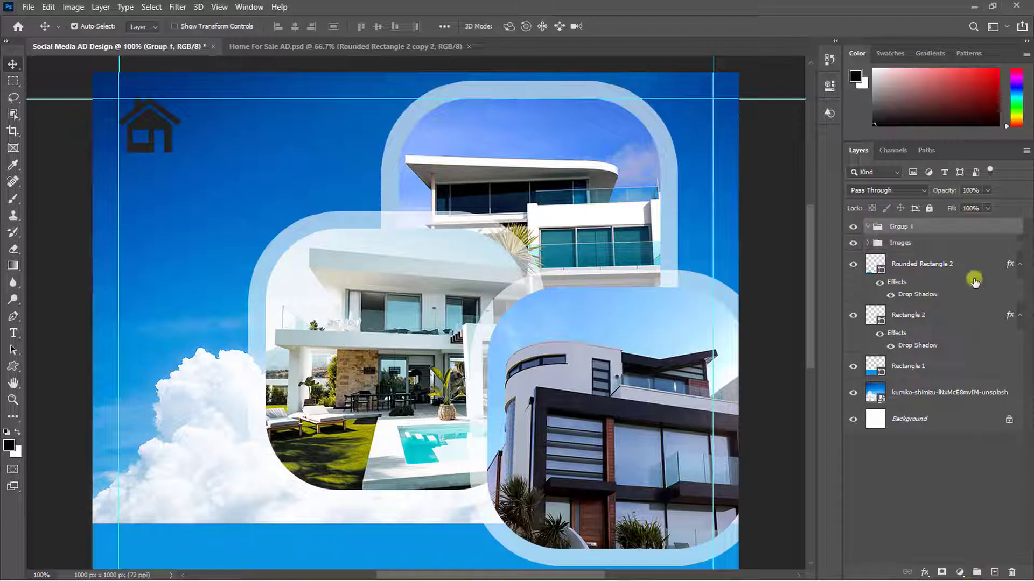
double_click(903, 232)
type("Text")
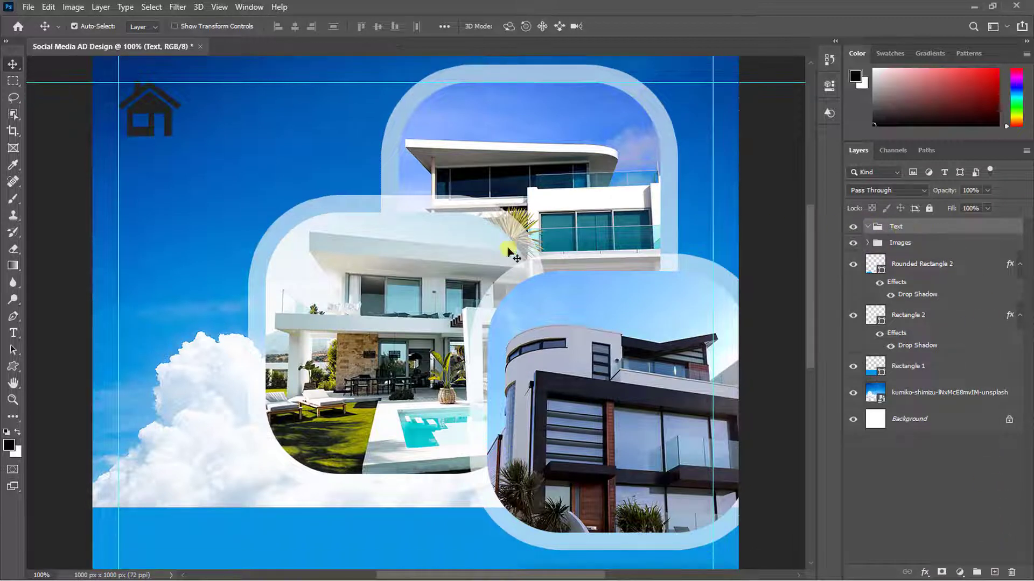
- Add the text "Modern Homes" near the house icon in white 12 pt Acumin Variable Concept SemiCondensed Bold
left_click(12, 334)
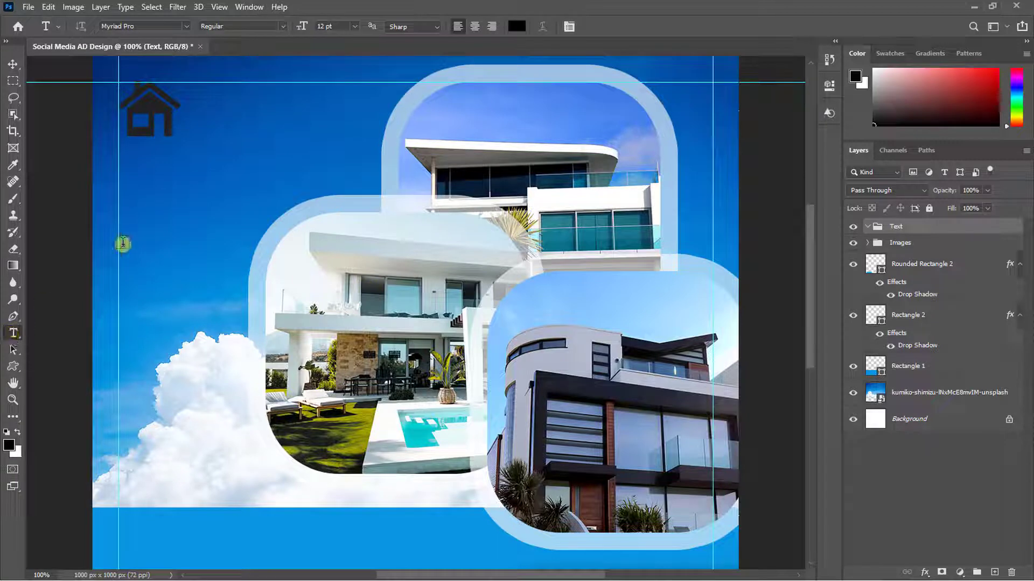
left_click(156, 25)
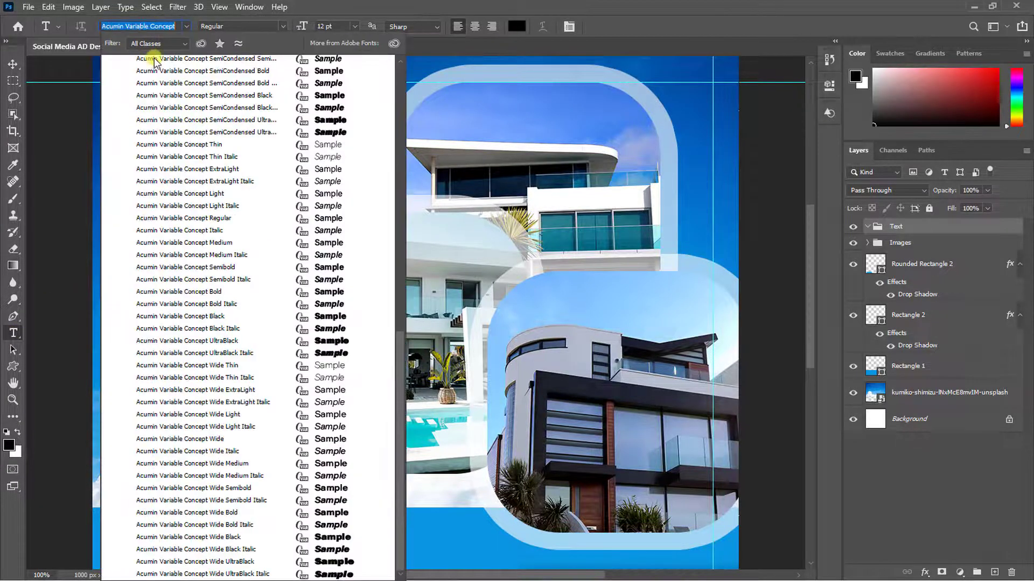
left_click(153, 72)
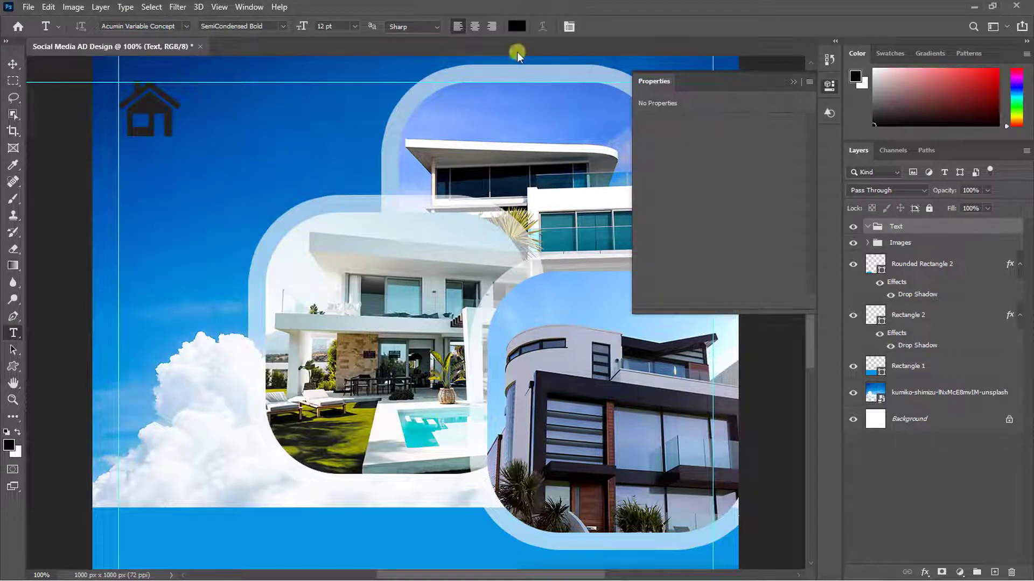
left_click(522, 26)
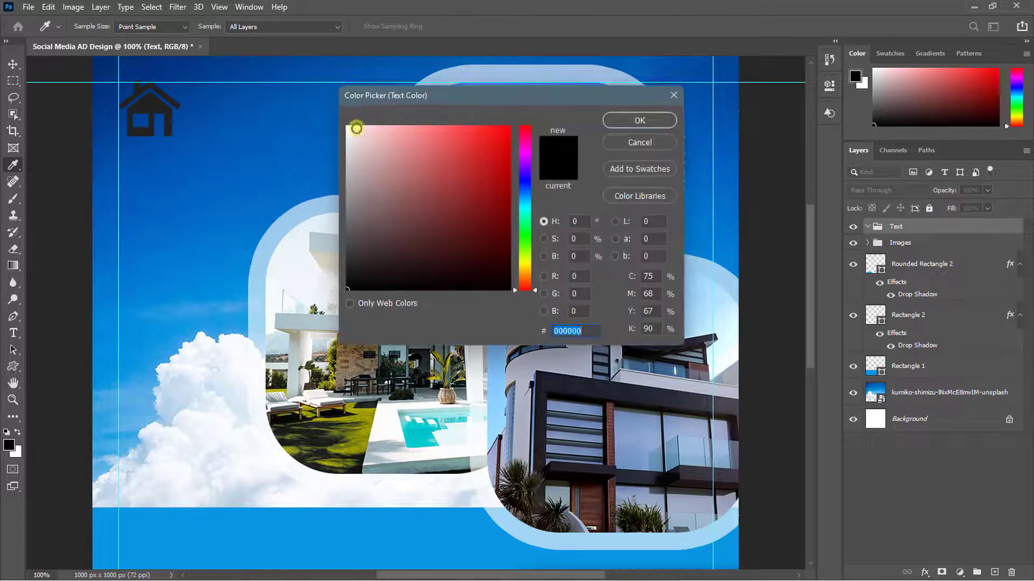
left_click(348, 127)
left_click(627, 116)
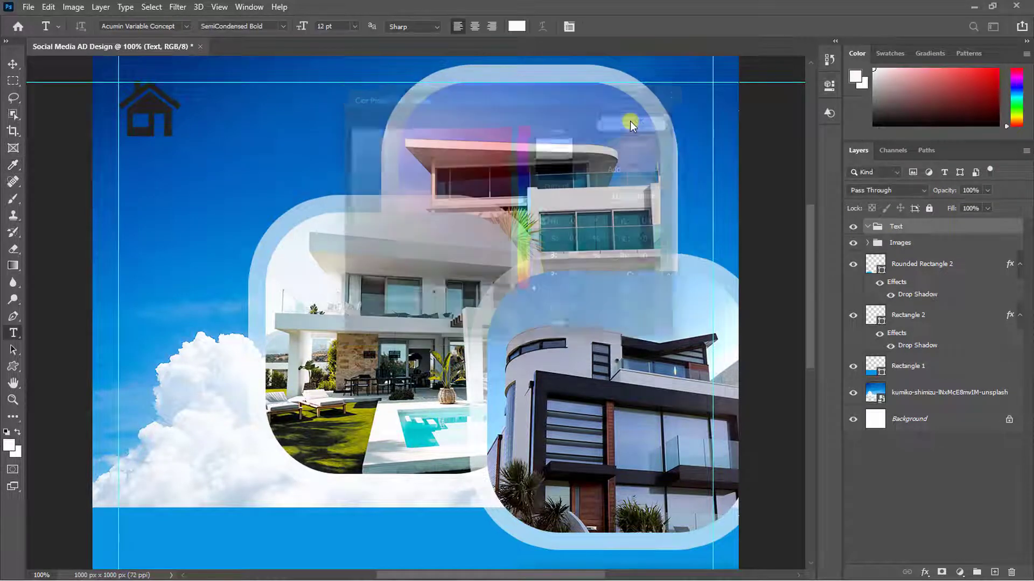
left_click(195, 135)
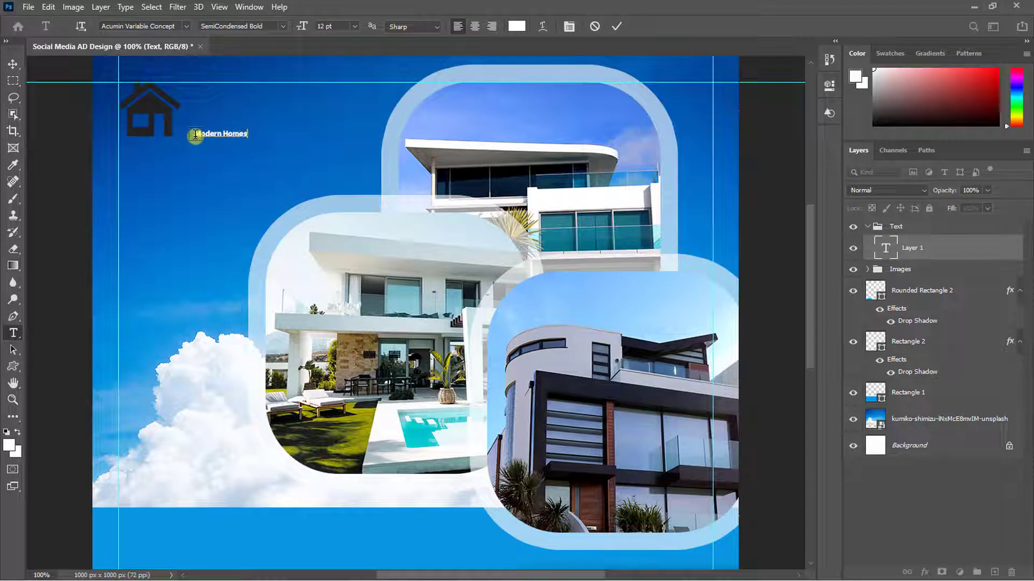
left_click(619, 25)
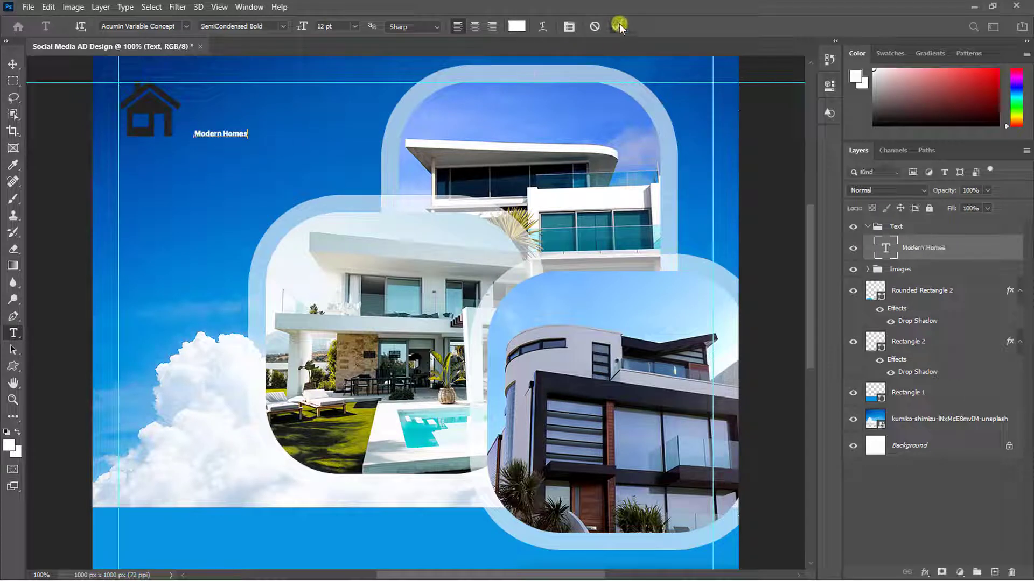
- Enlarge the Modern Homes text to about 32 pt and place it just to the right of the house icon
key("ctrl+t")
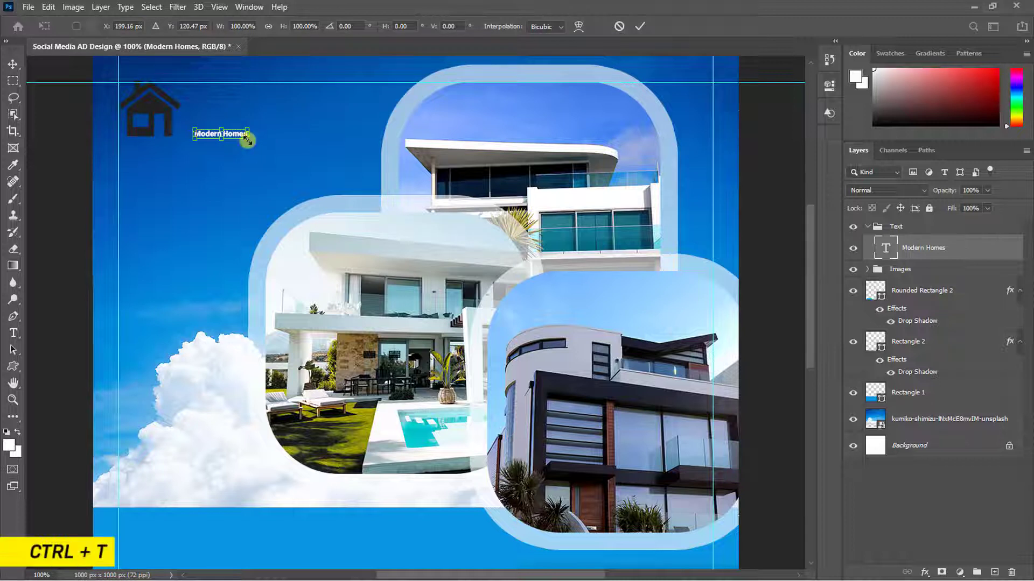
left_click_drag(248, 138, 286, 170)
key("Return")
key("v")
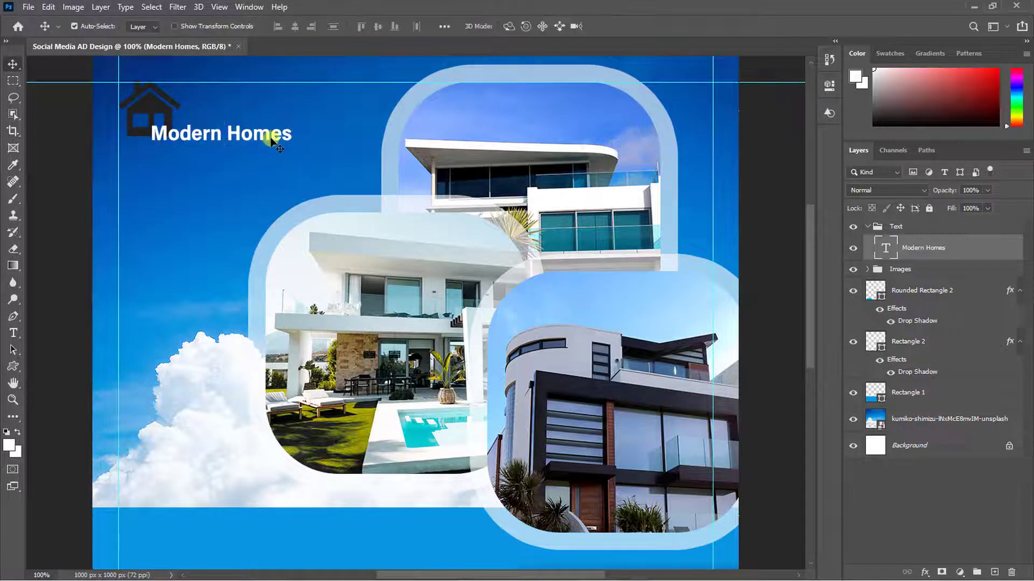
left_click_drag(267, 136, 307, 144)
- Duplicate the Modern Homes text layer and change the lower line's wording to "Real Estate Agency"
key("ctrl+j")
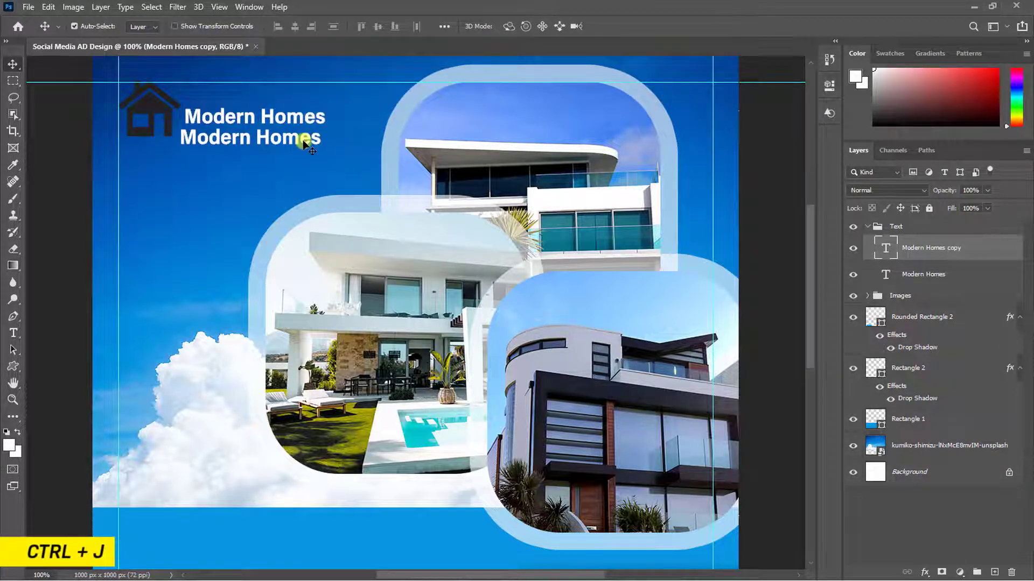
double_click(300, 138)
type("Real Estate Agency")
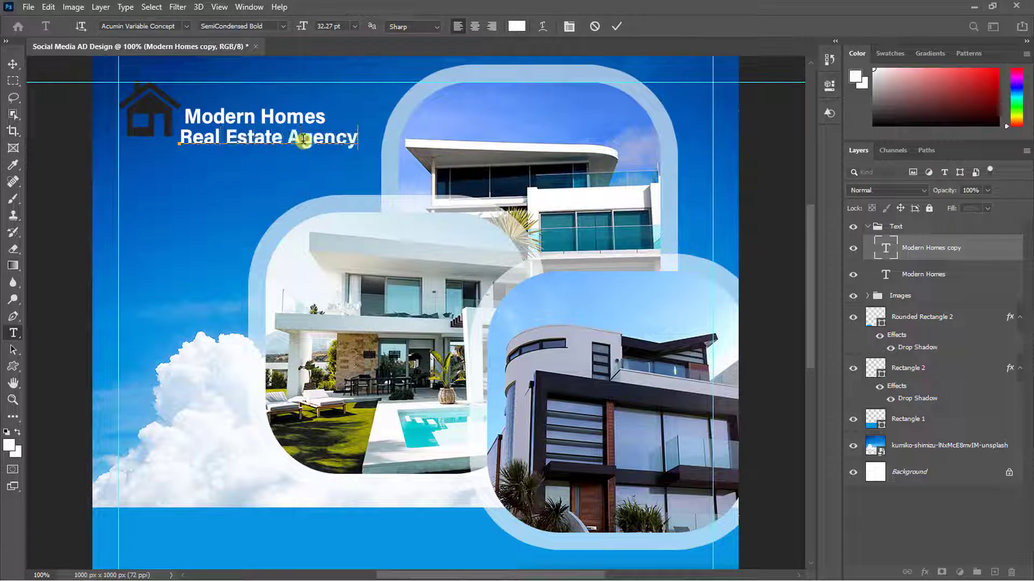
left_click(614, 26)
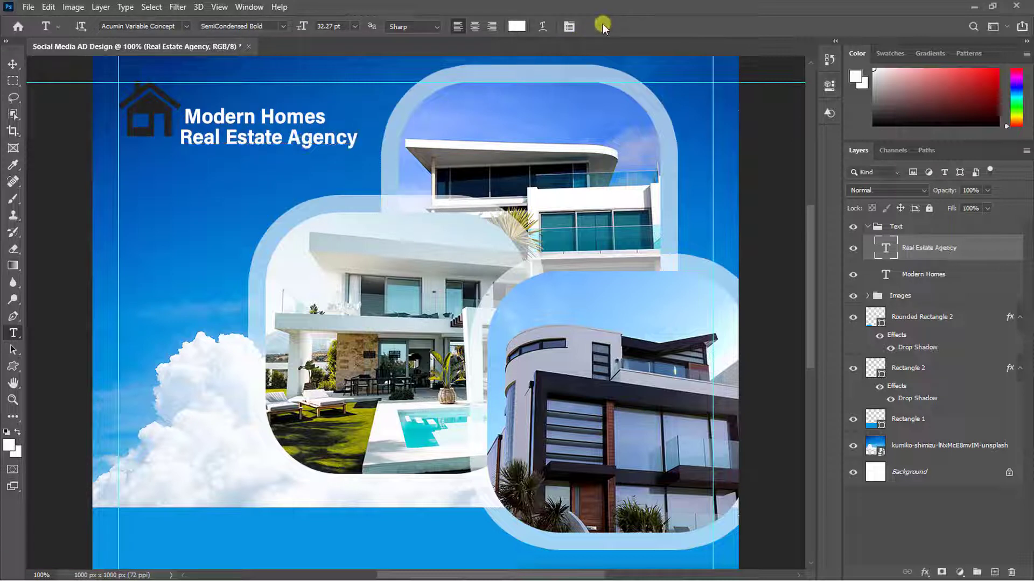
- Set the Real Estate Agency text's tracking to 200 and scale it to about 59%, left-aligned directly beneath Modern Homes
left_click(569, 26)
left_click(807, 187)
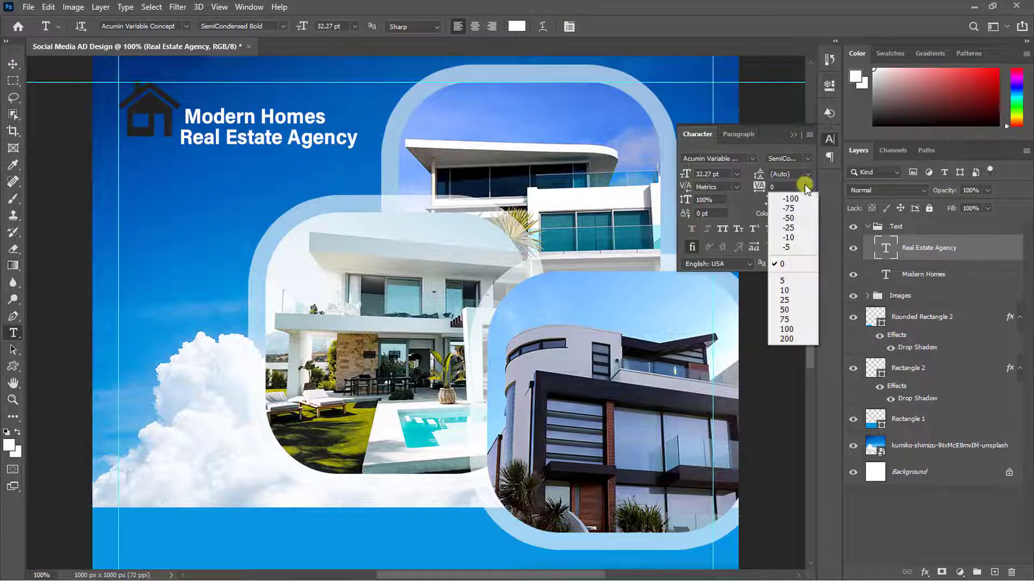
left_click(793, 337)
key("v")
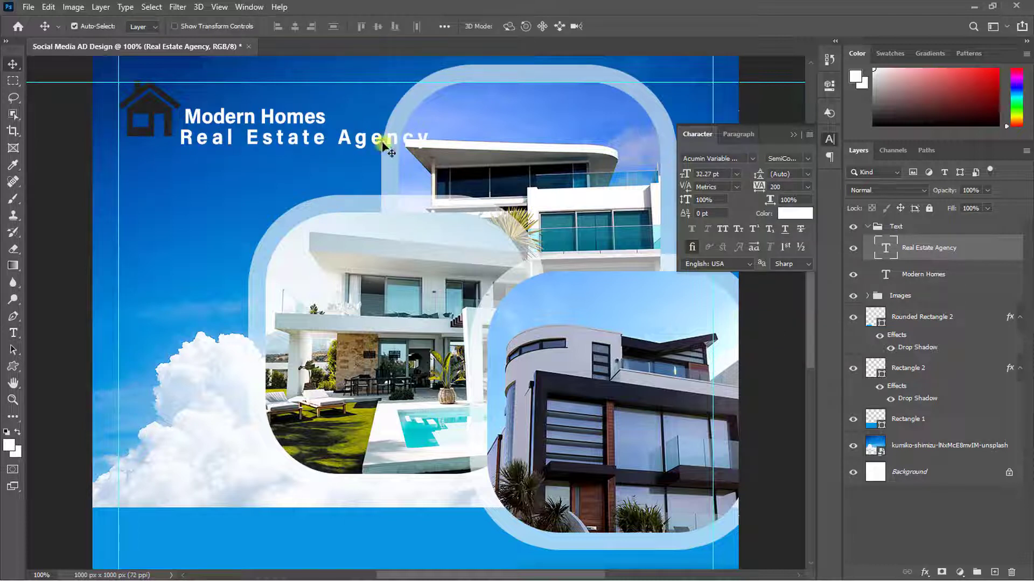
key("ctrl+t")
left_click_drag(438, 147, 335, 132)
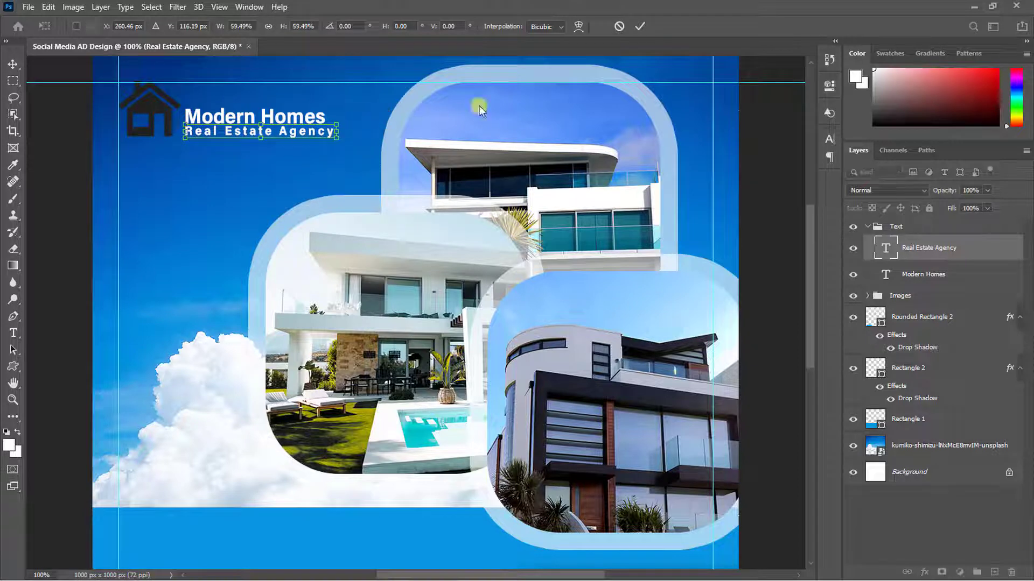
left_click(639, 26)
- Add the white 12 pt text "BUY YOUR" in the blue band above the small rounded rectangle
scroll(520, 229, "down", 5)
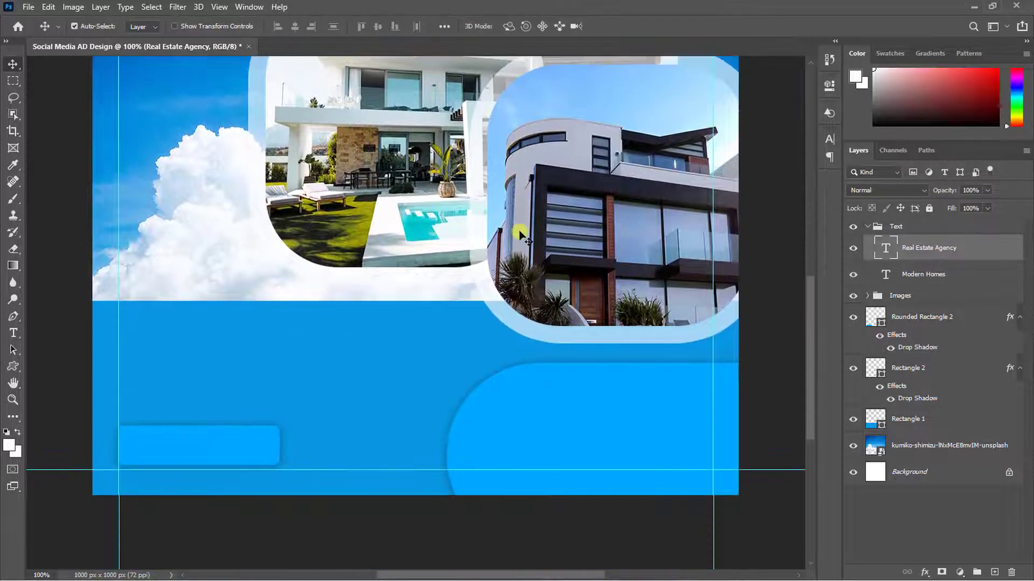
left_click(14, 333)
left_click(172, 317)
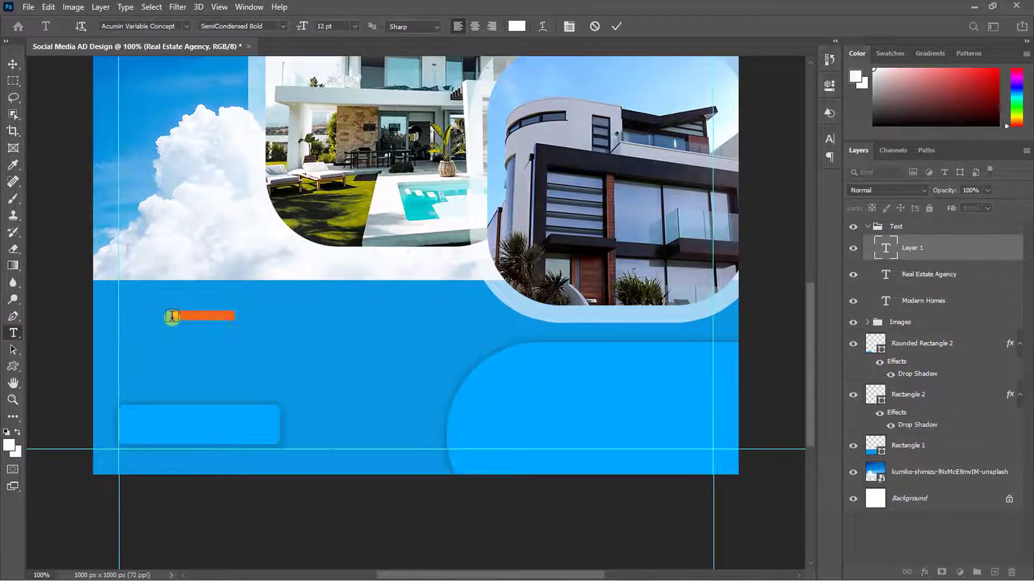
key("BackSpace")
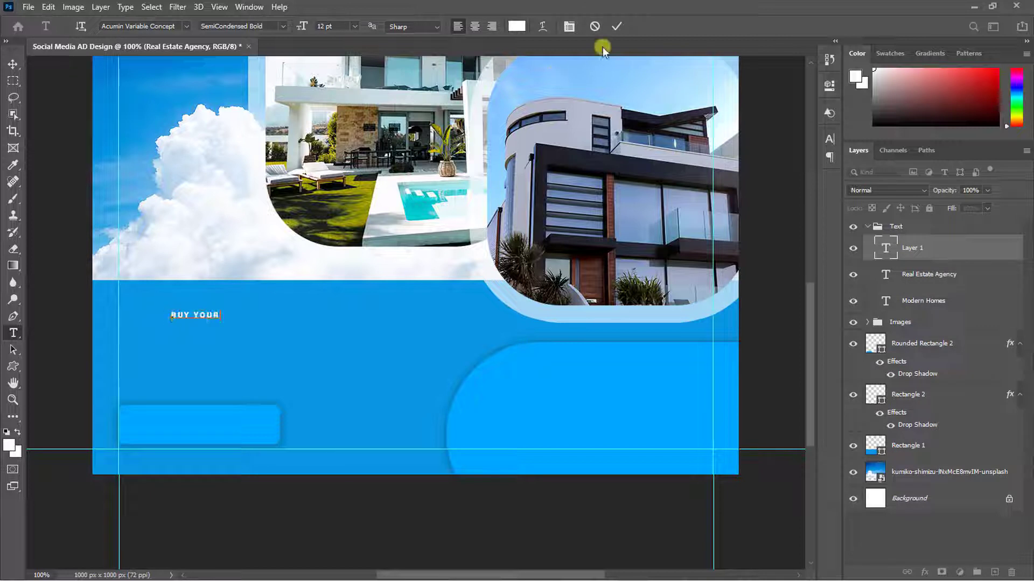
left_click(614, 26)
- Enlarge the BUY YOUR text to about 40 pt and align it to the left guide near the band's upper edge
key("ctrl+t")
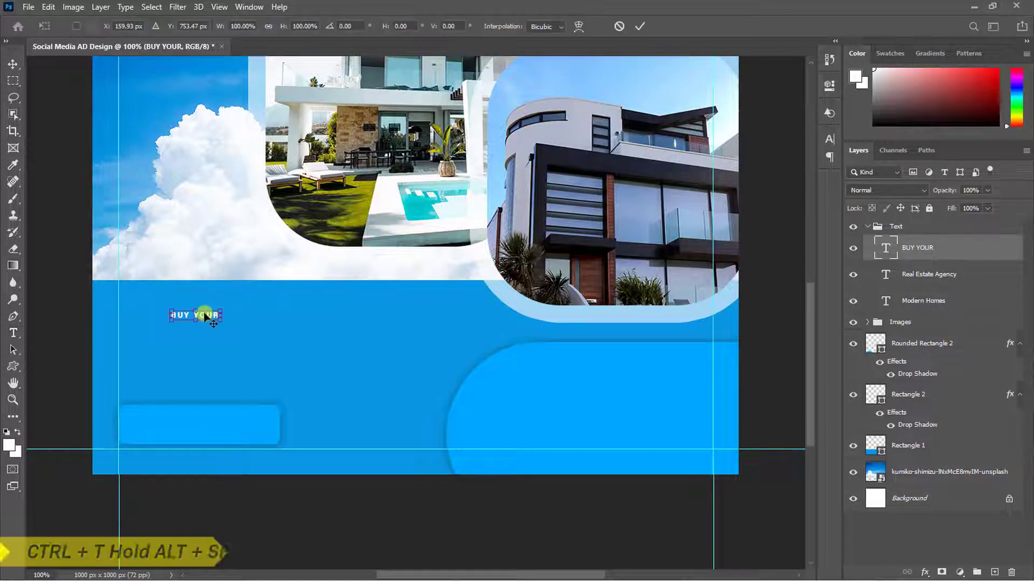
left_click_drag(218, 320, 270, 359)
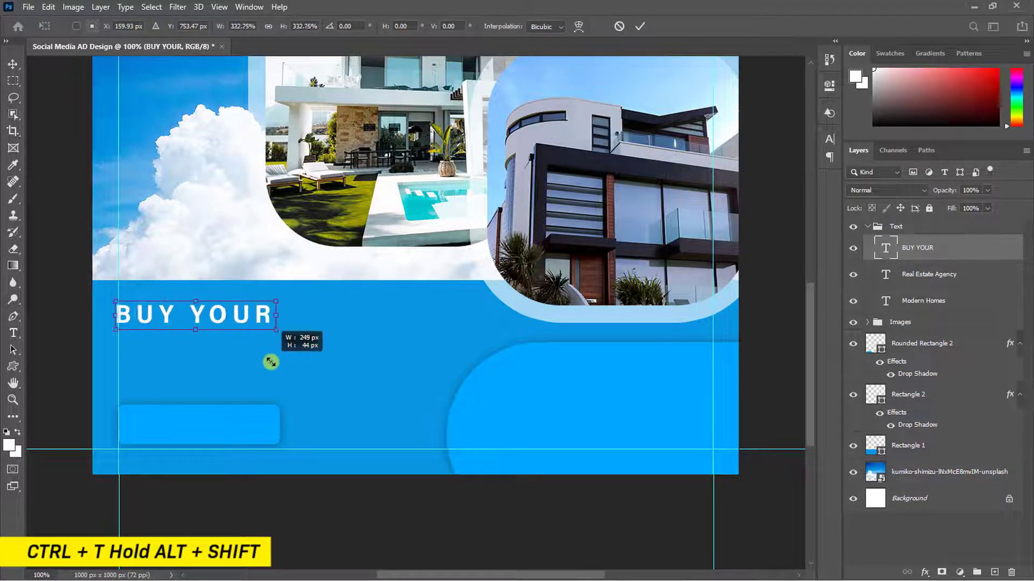
left_click_drag(201, 309, 214, 293)
key("Return")
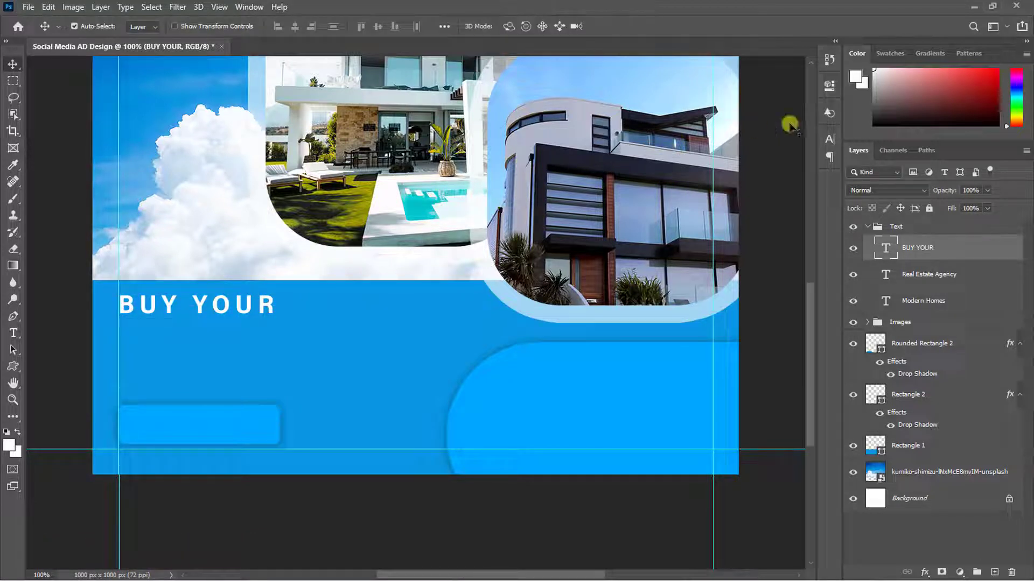
- Set the BUY YOUR text's tracking to 75 and its font style to Condensed Medium
left_click(829, 140)
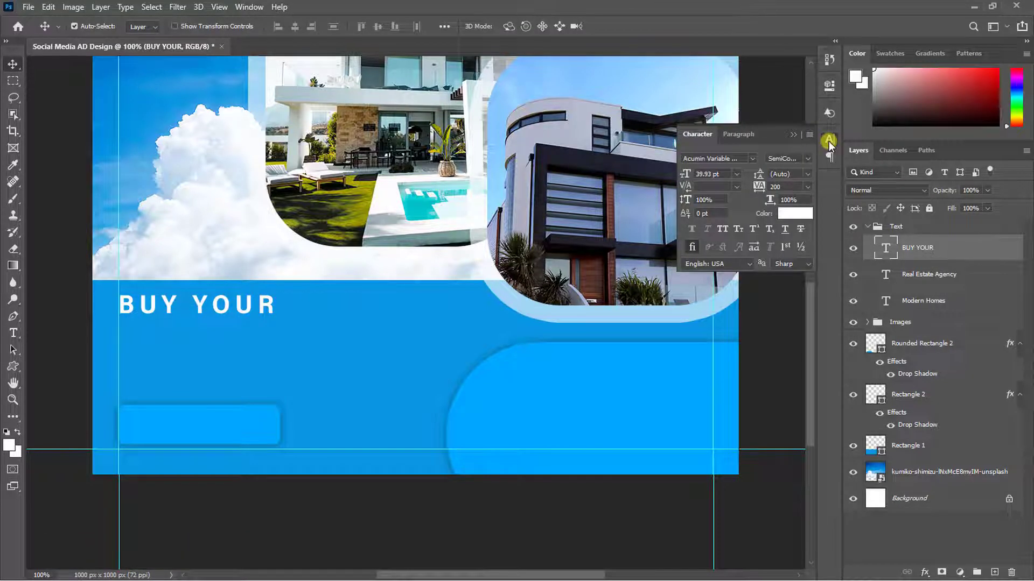
left_click(807, 185)
left_click(803, 318)
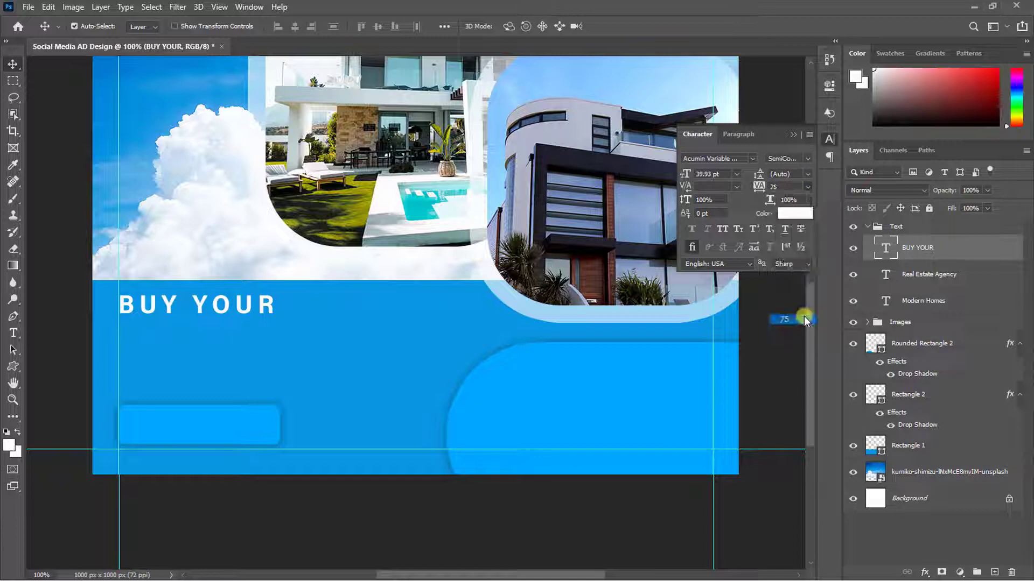
left_click(808, 159)
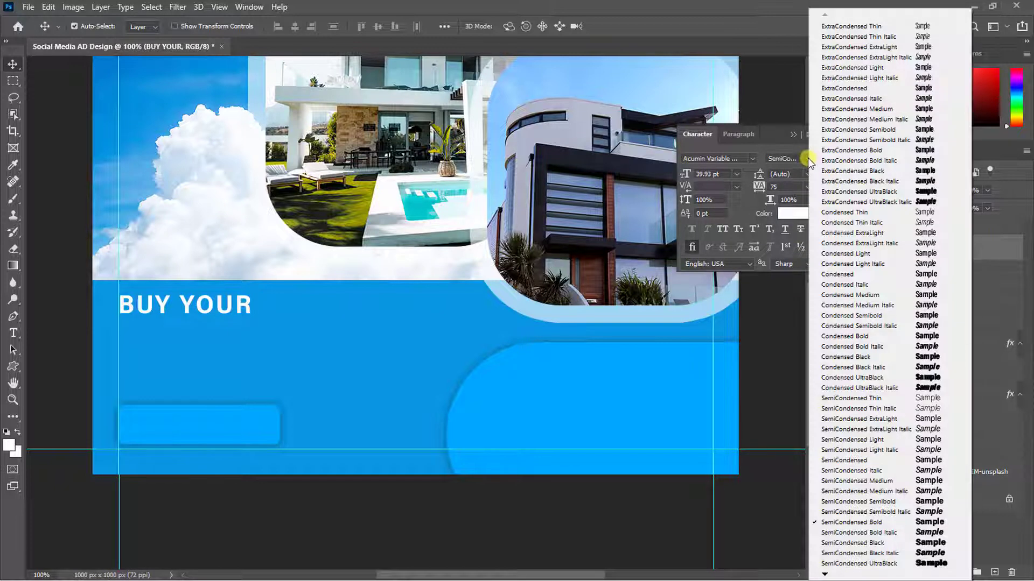
left_click(851, 294)
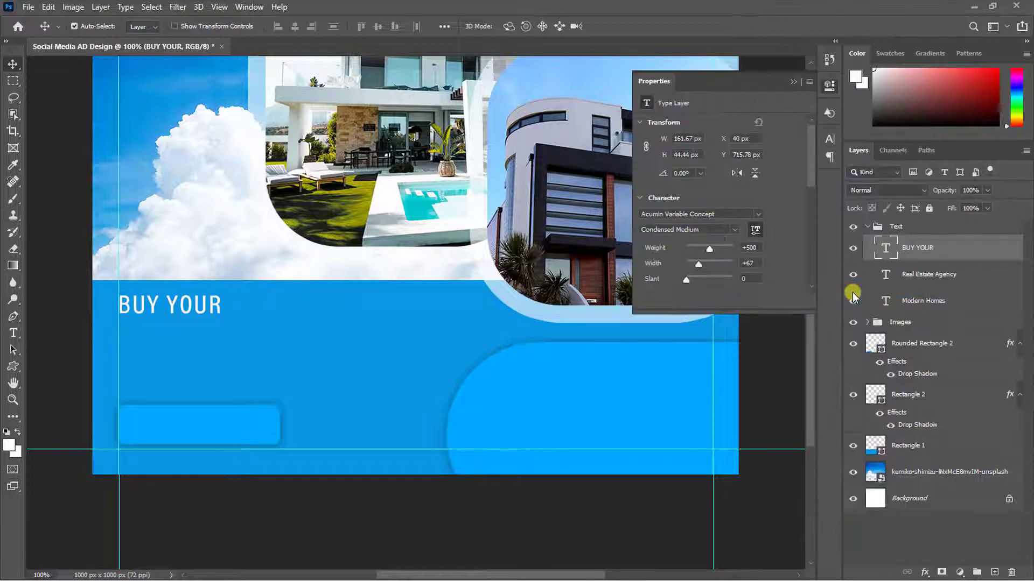
left_click(795, 85)
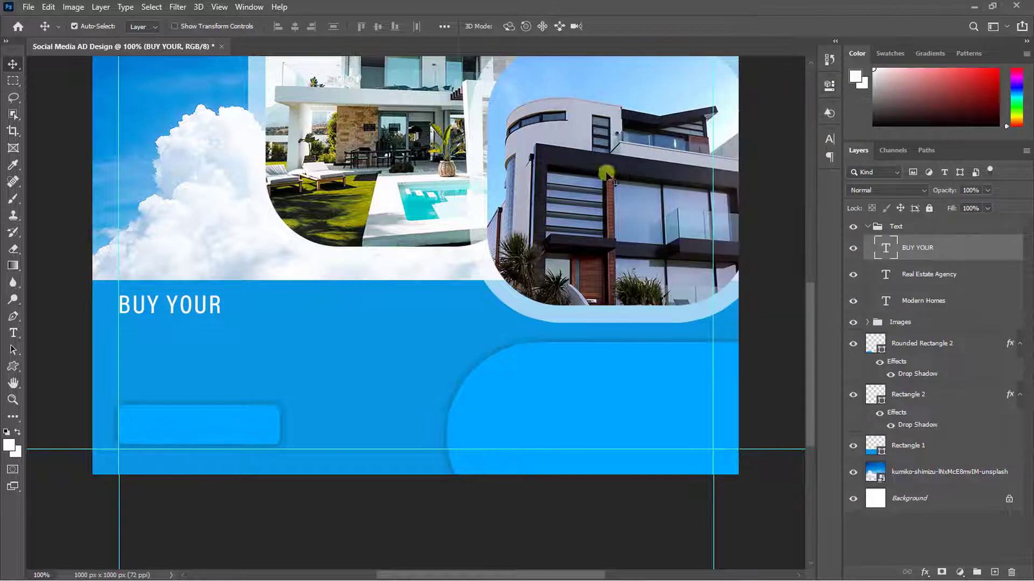
- Scale the BUY YOUR text up to about 54.7 pt, keeping its left edge on the guide
key("ctrl+t")
left_click_drag(225, 319, 258, 337)
key("Return")
- Duplicate the BUY YOUR text directly below itself and change the copy's wording to "DREAM HOME"
key("ctrl+j")
key("shift+Down")
key("shift+Down")
key("shift+Down")
key("shift+Down")
key("shift+Down")
key("shift+Down")
key("shift+Down")
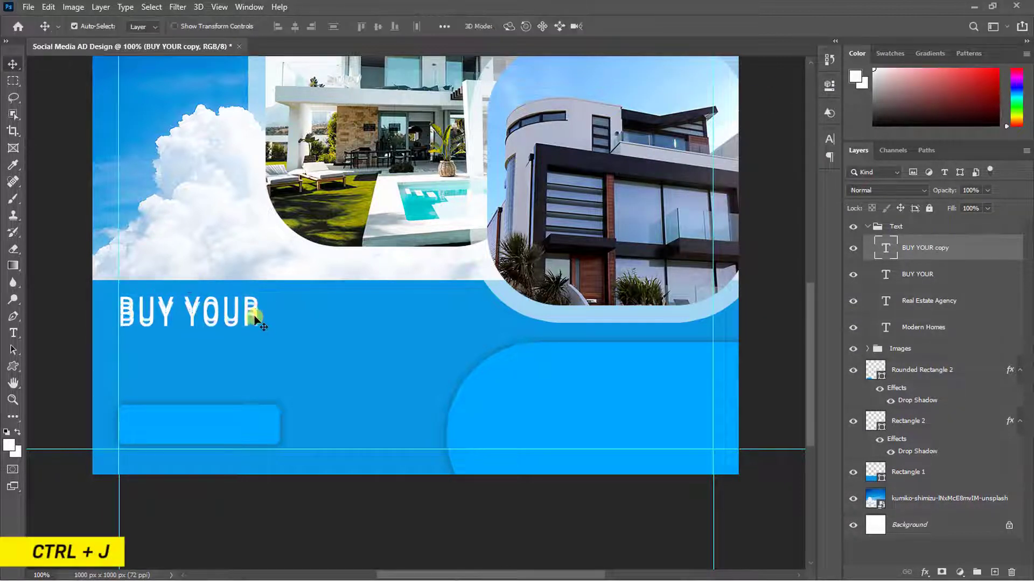
double_click(247, 347)
type("DREAM ")
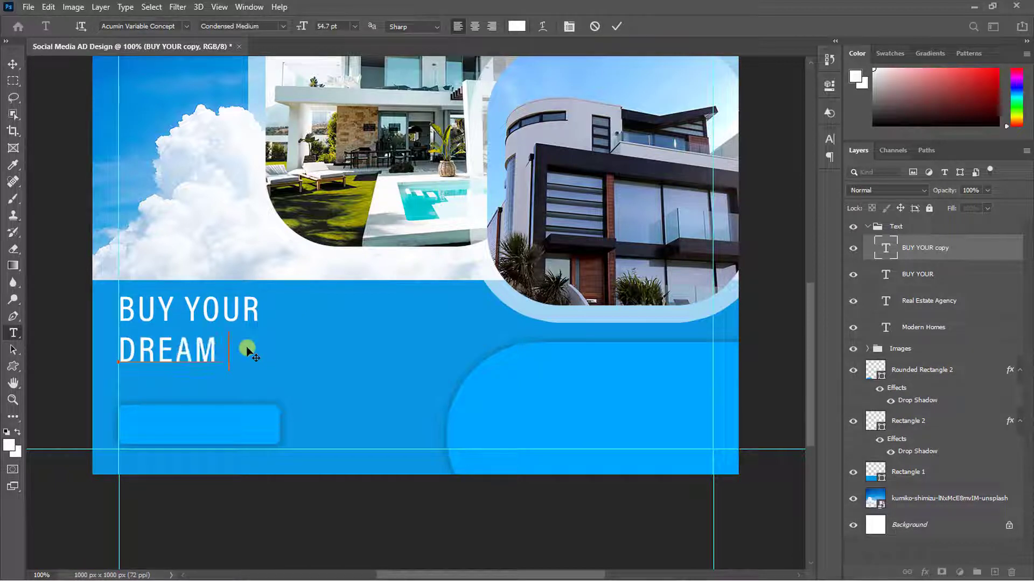
type("HOME")
left_click(619, 28)
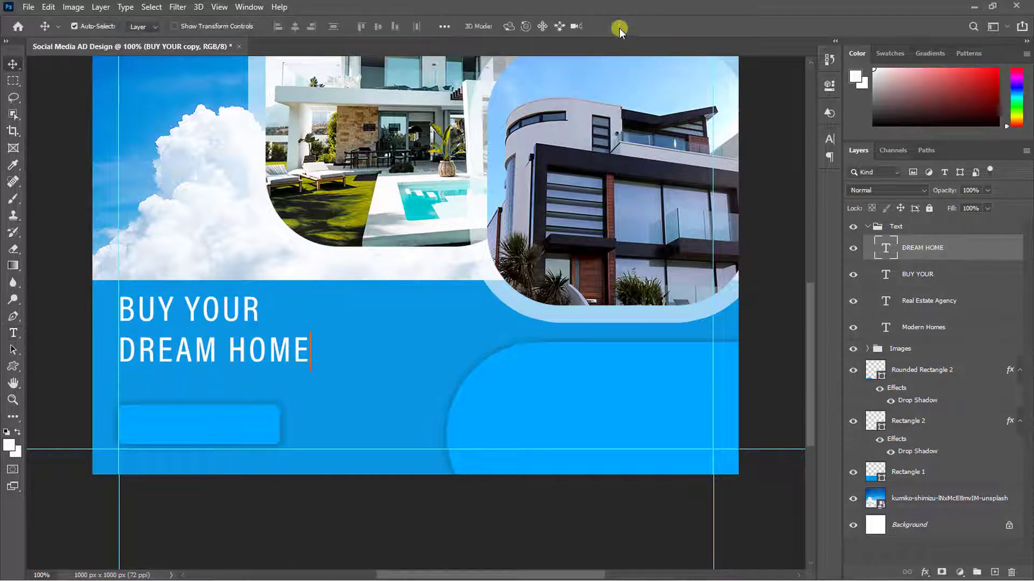
- Set the DREAM HOME text's font to Educated Deers Regular with a tracking of 25
left_click(830, 139)
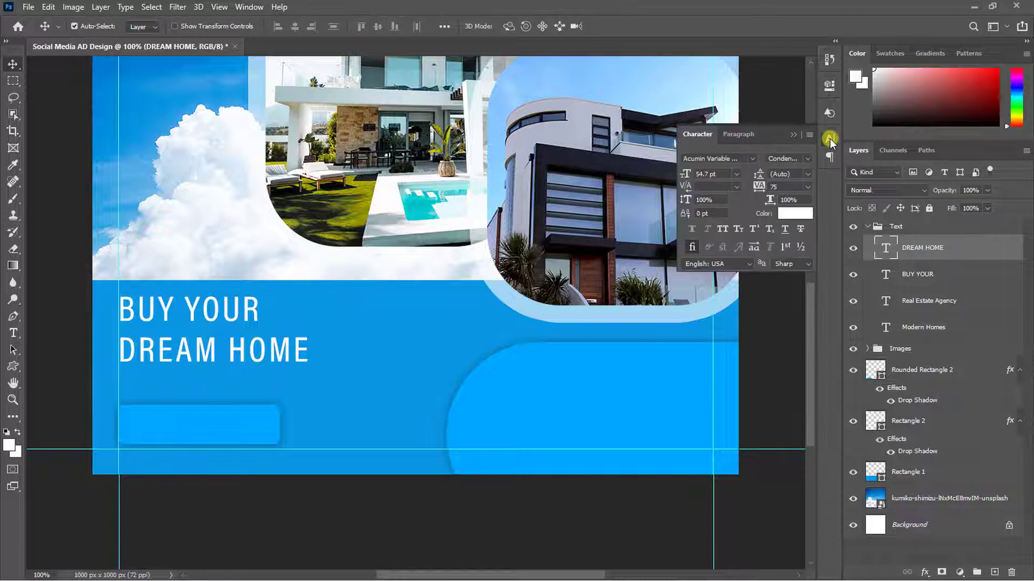
left_click(743, 157)
type("EDUCAT")
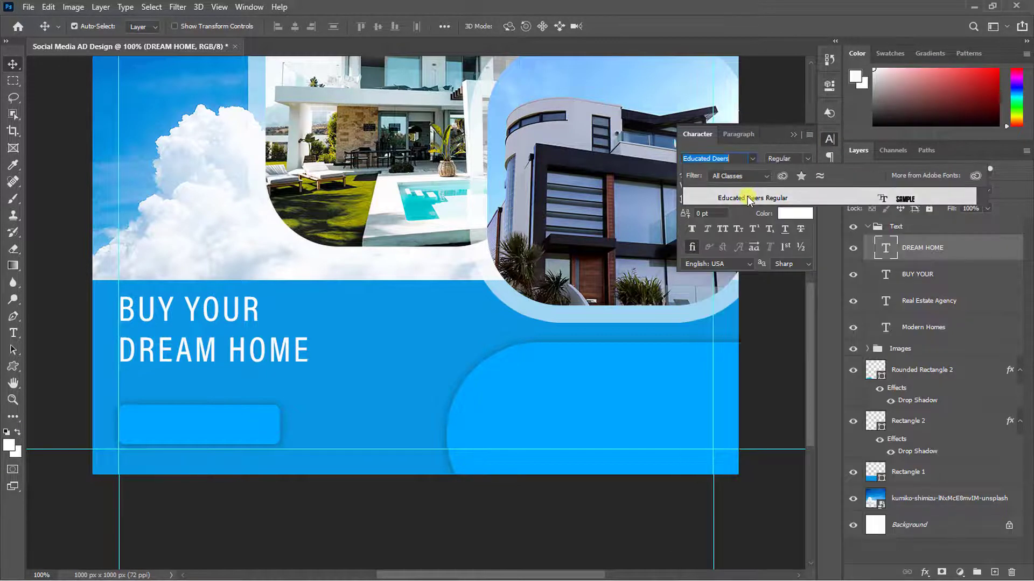
left_click(748, 197)
left_click(807, 187)
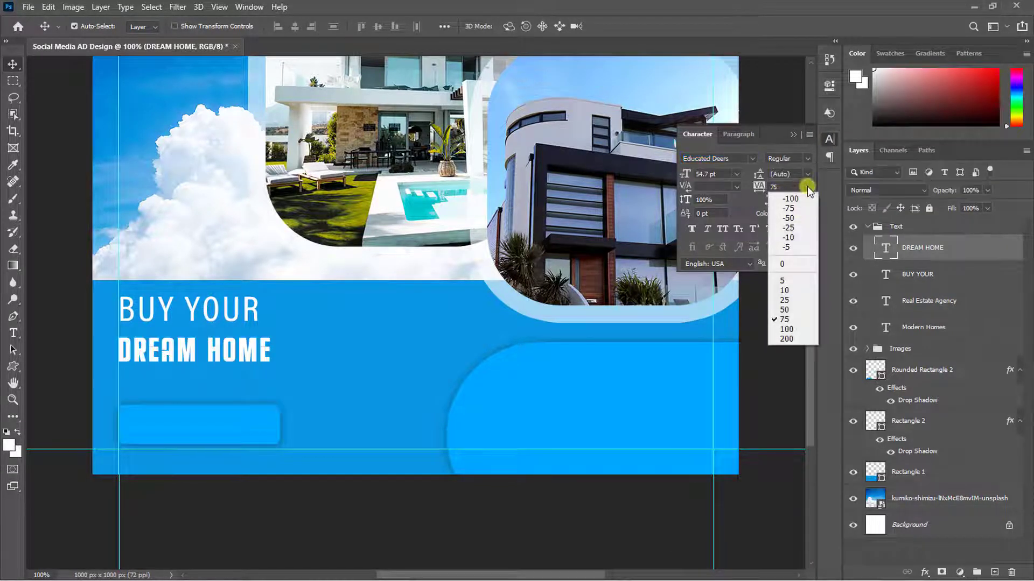
left_click(794, 296)
- Change the DREAM HOME text color to dark gray 222222
left_click(795, 213)
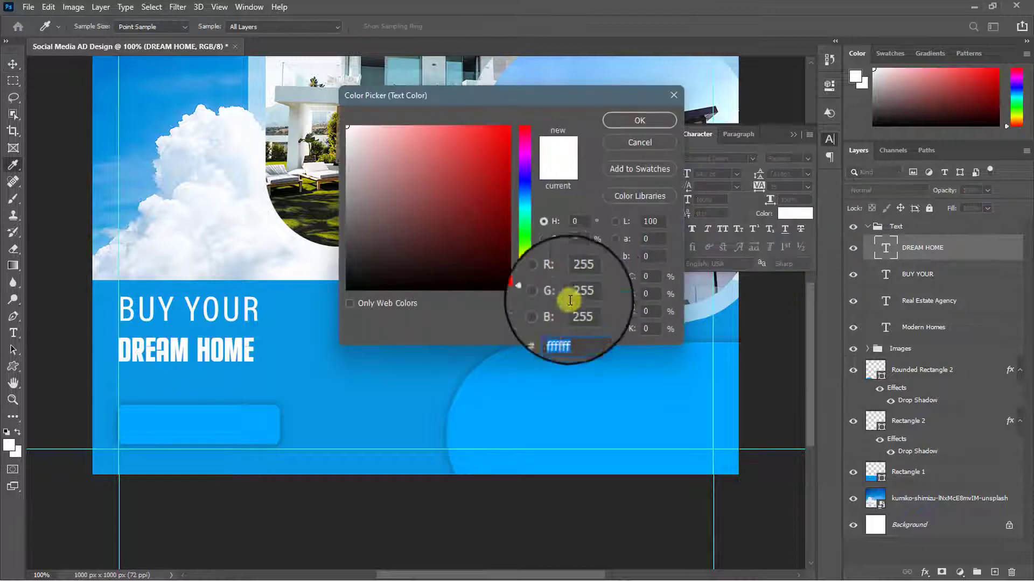
type("222222")
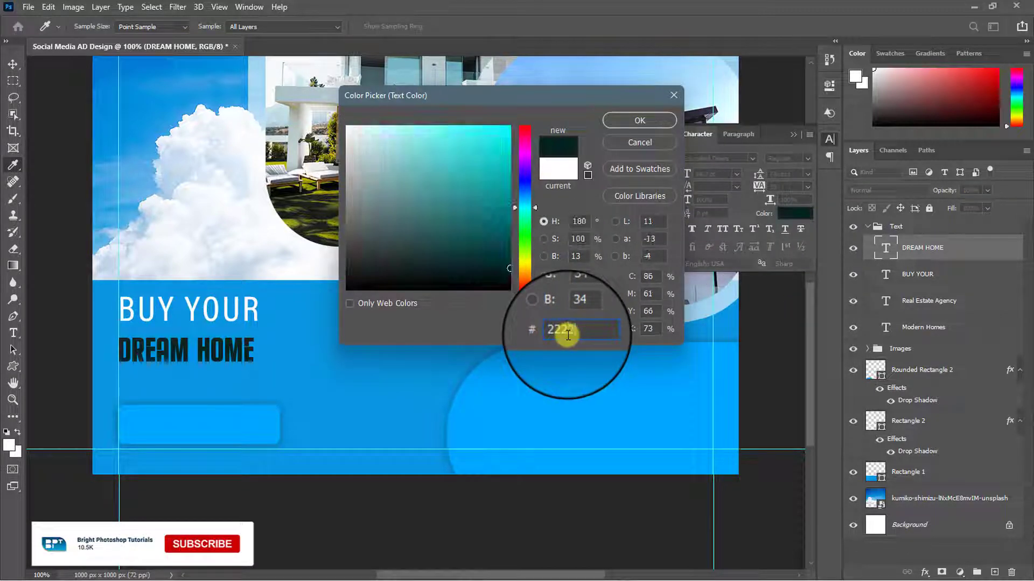
left_click(651, 120)
left_click(794, 134)
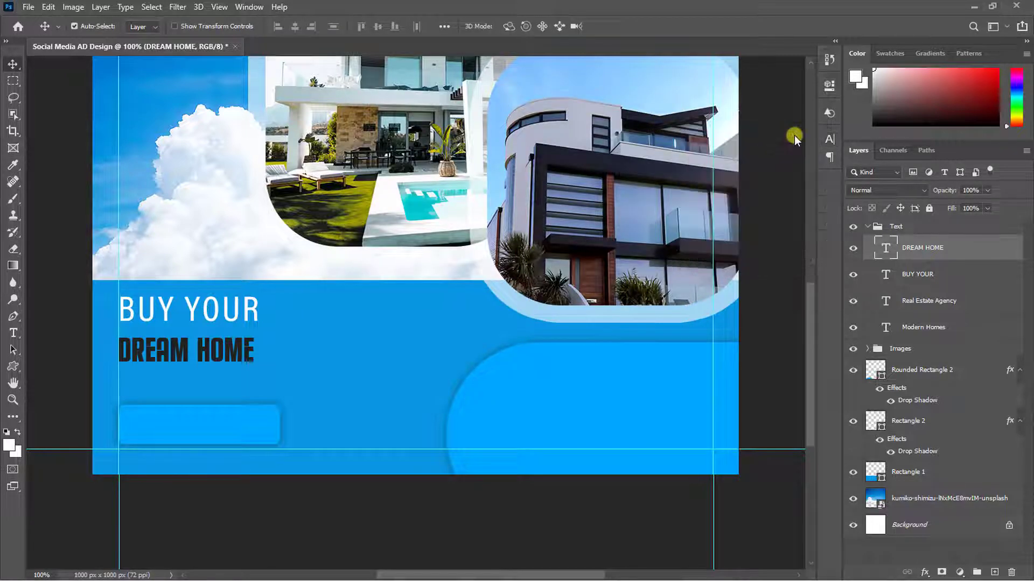
- Enlarge DREAM HOME to nearly double its size from the left guide and nudge it up close beneath BUY YOUR
key("ctrl+t")
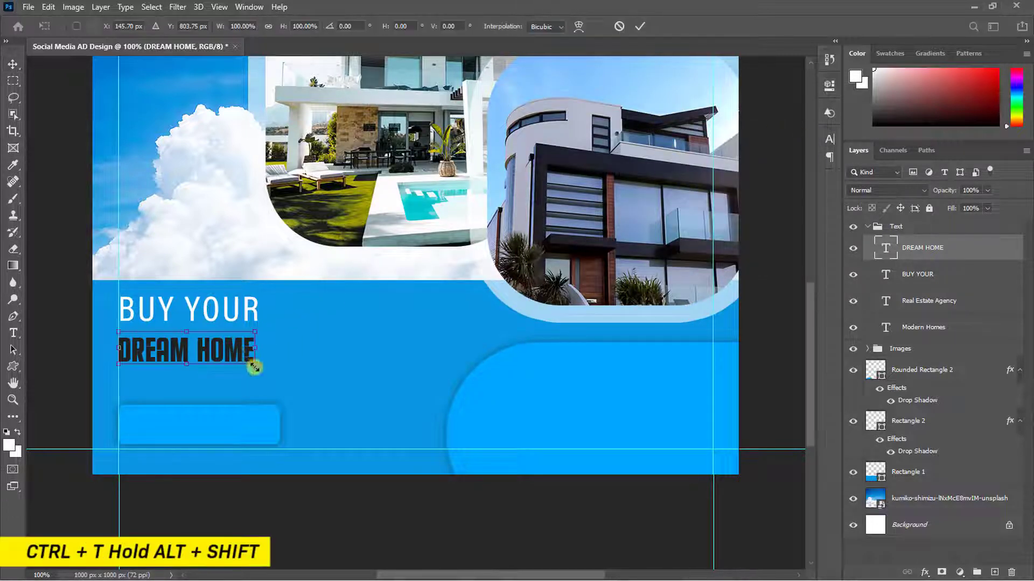
left_click_drag(255, 368, 363, 411)
key("Up")
key("Up")
key("Up")
key("Up")
key("Up")
key("Up")
key("Up")
key("Up")
key("Up")
key("Up")
key("Up")
key("Up")
key("Up")
key("Up")
key("Up")
key("Up")
key("Up")
key("Up")
key("Up")
key("Up")
key("Return")
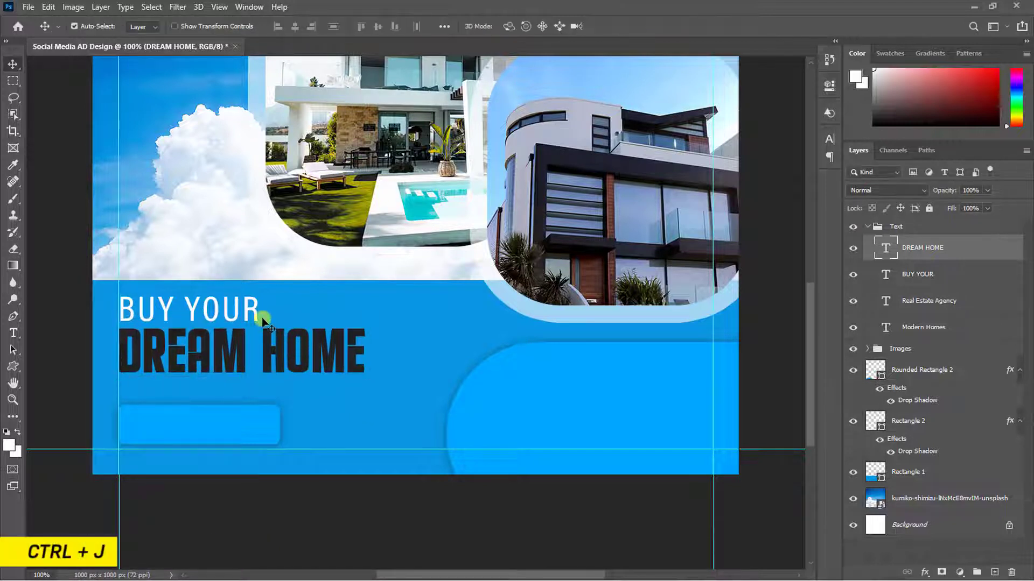
- Duplicate the BUY YOUR text below DREAM HOME and change the copy to "Your dream home might be just one click away"
left_click(263, 322)
key("ctrl+j")
left_click_drag(264, 322, 269, 392)
double_click(269, 393)
type("Your dream hom")
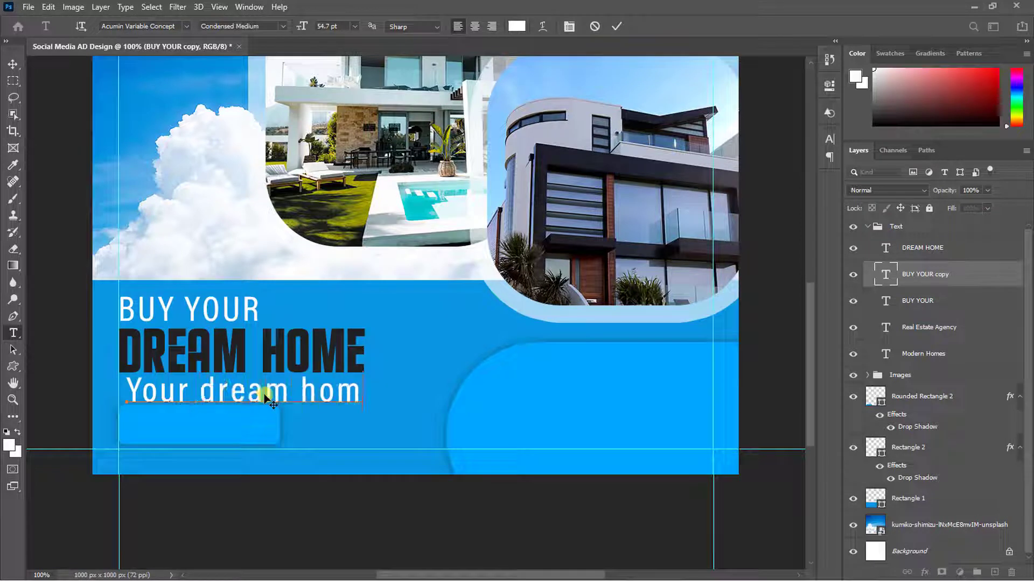
type("e might be just o")
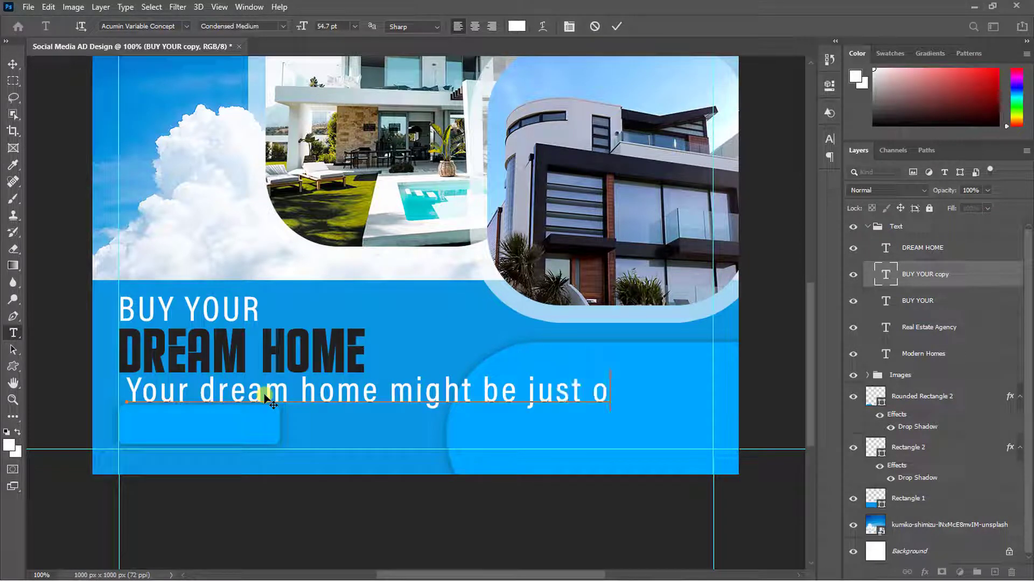
type("ne click a")
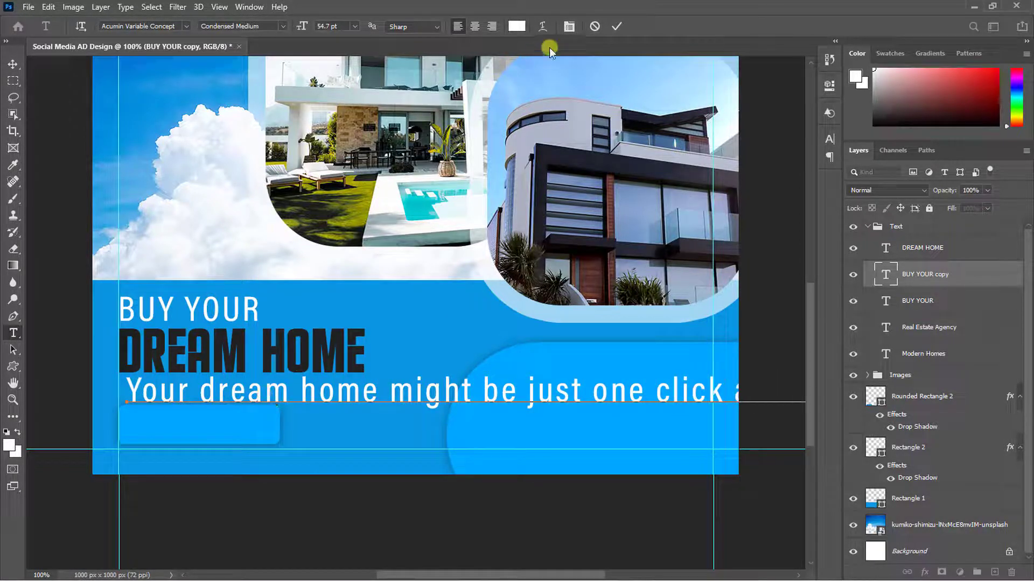
left_click(617, 27)
key("v")
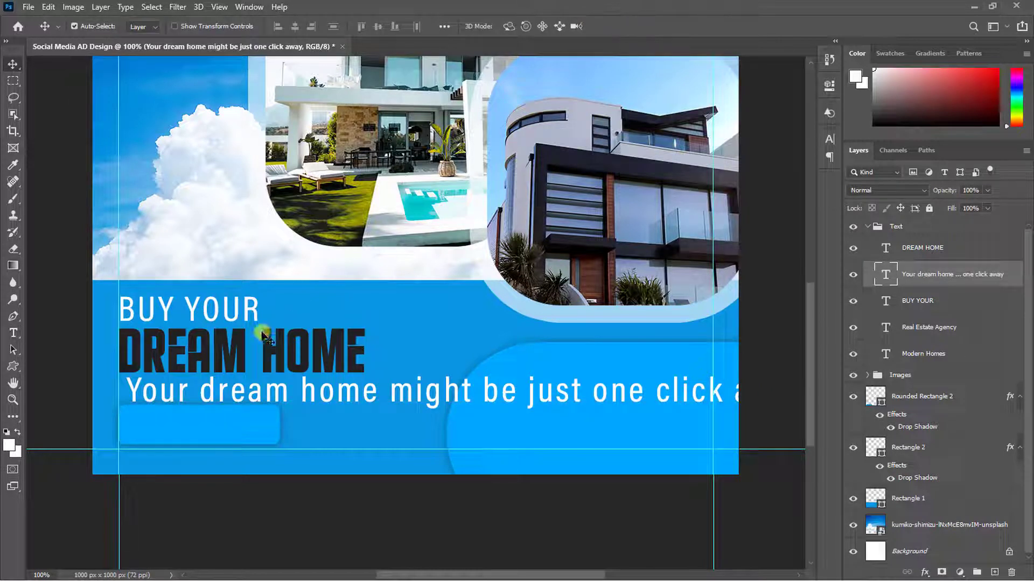
- Shrink the tagline to about 19.7 pt so it matches DREAM HOME's width, and align it directly beneath
key("ctrl+t")
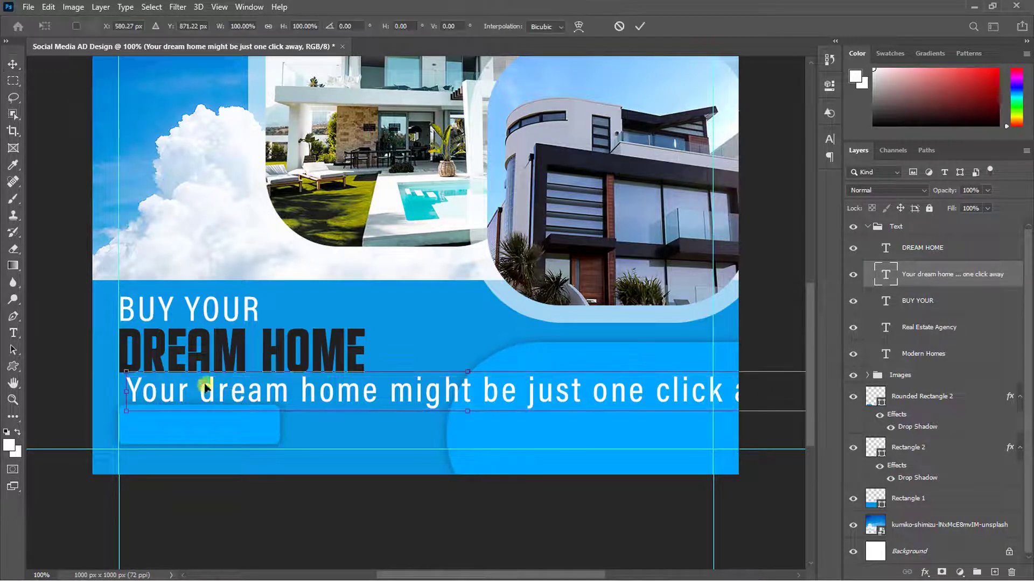
left_click_drag(126, 391, 320, 391)
left_click_drag(412, 392, 238, 389)
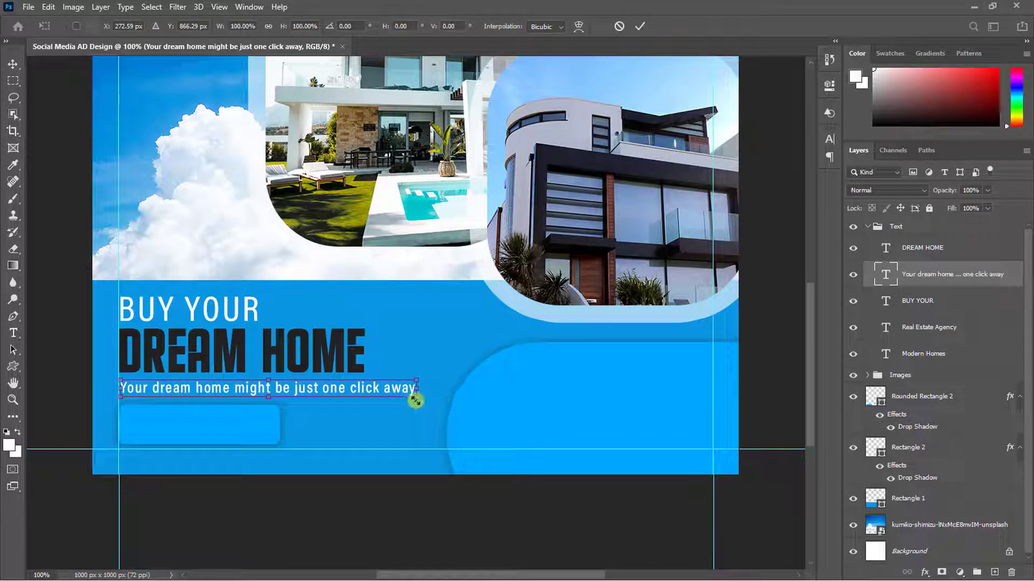
left_click_drag(417, 399, 366, 395)
key("Return")
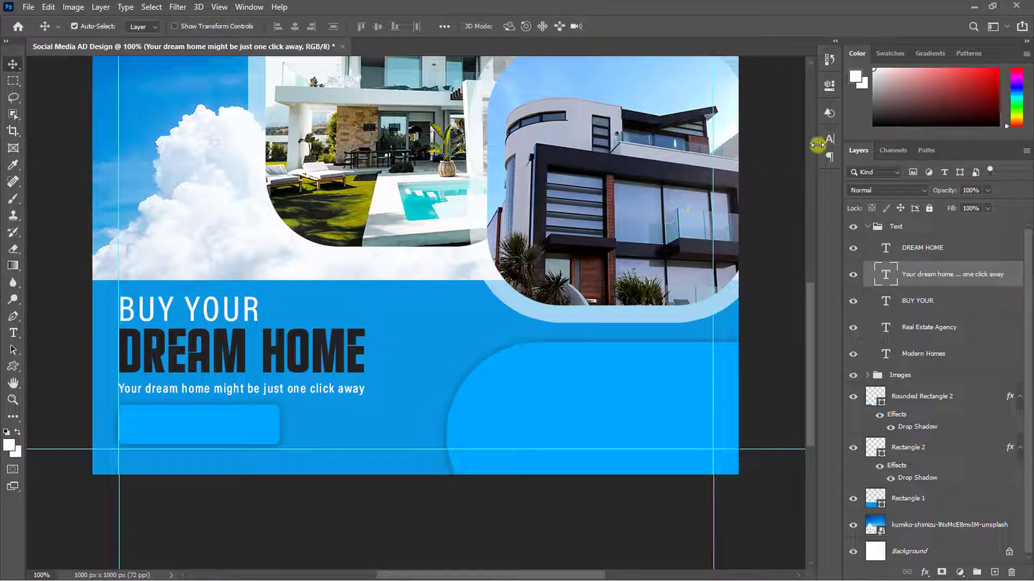
- Try the Condensed Semibold font style on the tagline below DREAM HOME
left_click(829, 141)
left_click(807, 158)
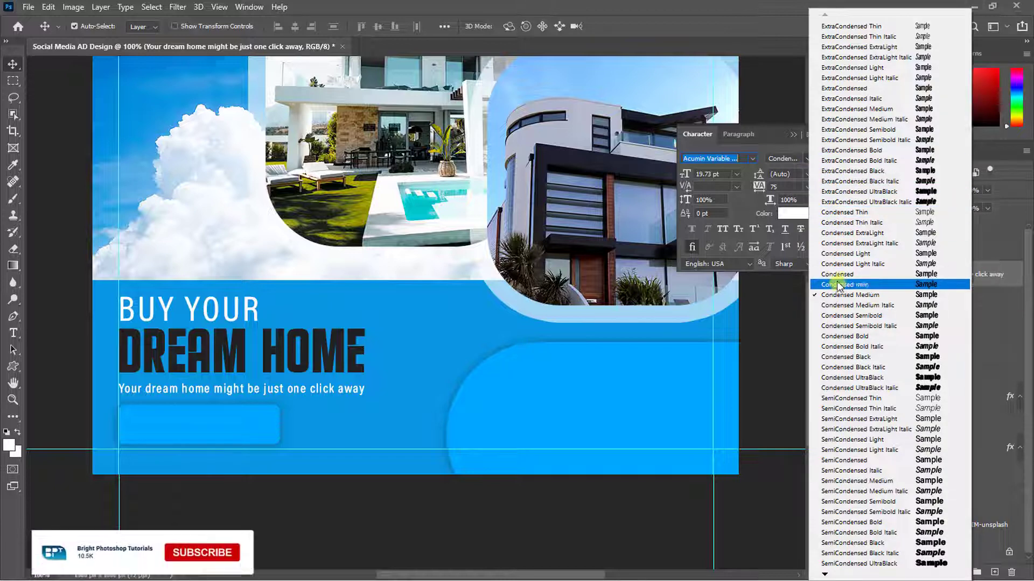
left_click(844, 313)
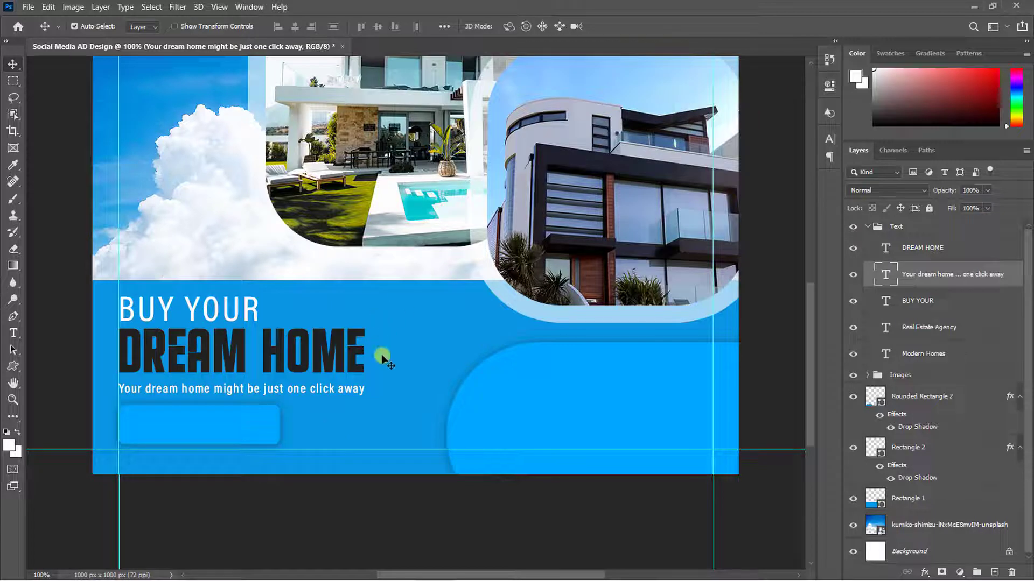
- Add the text "Book Now", enlarge it to about 39.7 pt and center it on the small rounded rectangle
key("t")
left_click(331, 429)
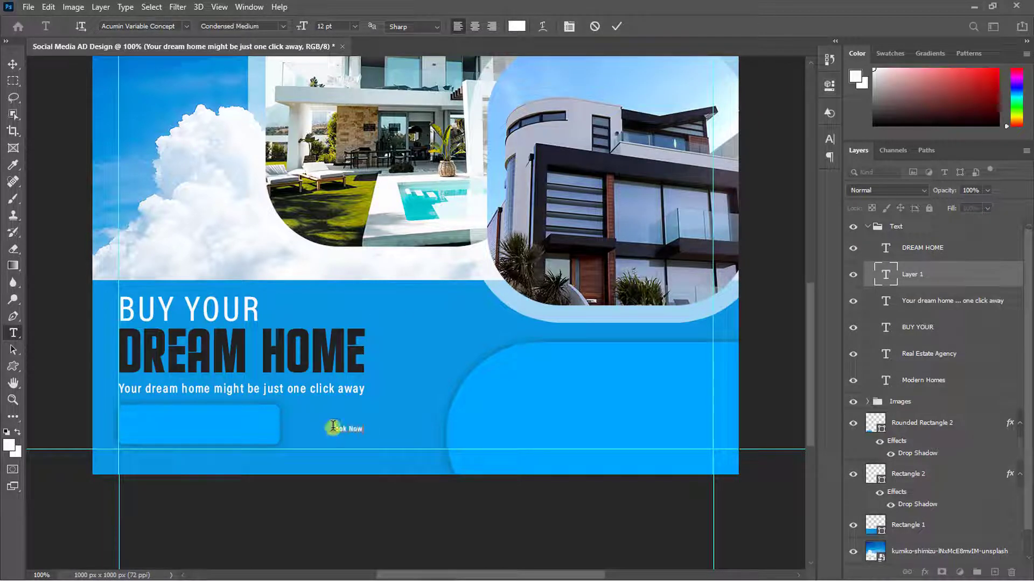
left_click(616, 27)
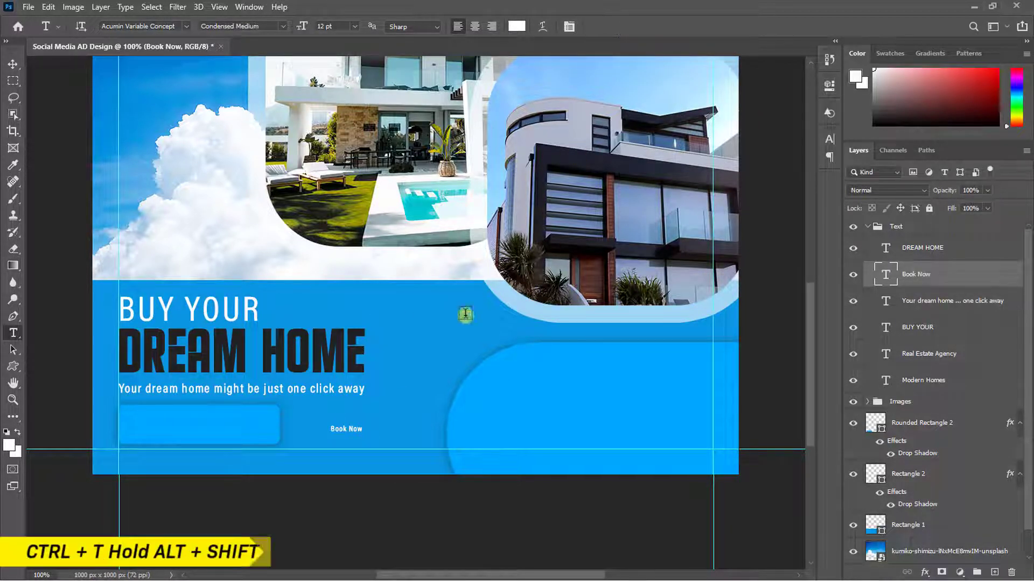
key("ctrl+t")
left_click_drag(364, 425, 215, 424)
key("Return")
- Shrink the small rounded rectangle around its center so it fits more closely around Book Now
left_click(268, 435)
key("ctrl+t")
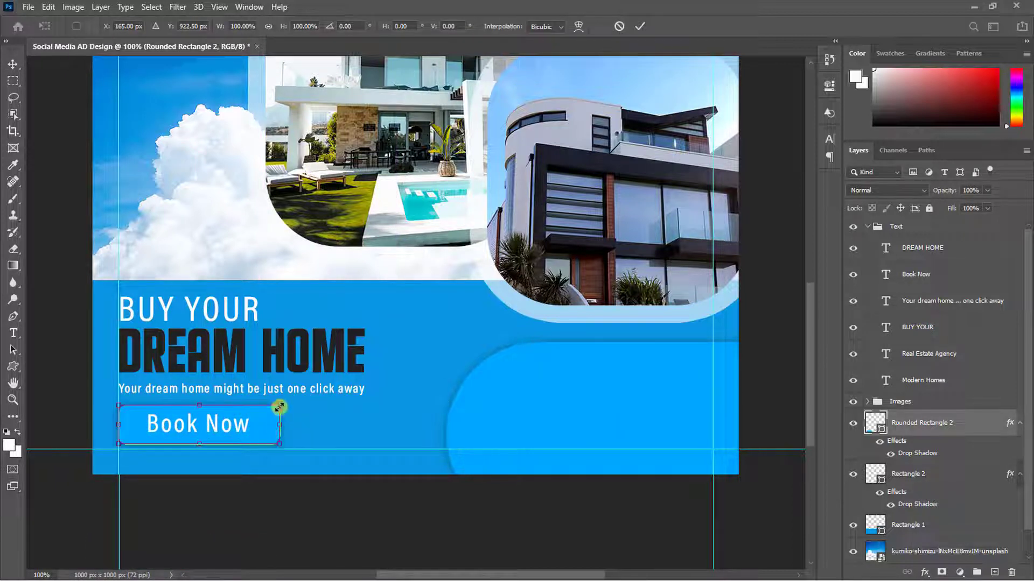
left_click_drag(278, 405, 614, 374)
key("Return")
- Duplicate the Book Now text onto the large rounded blue shape and change the copy to read "More info call us"
left_click(242, 428)
key("ctrl+j")
double_click(614, 374)
type("More info")
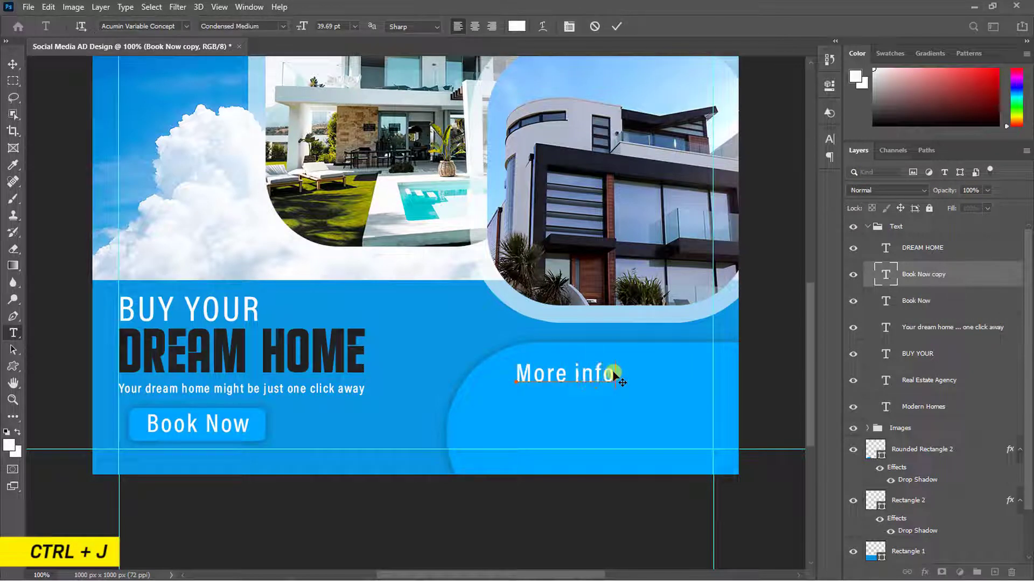
type(" call us")
left_click(617, 26)
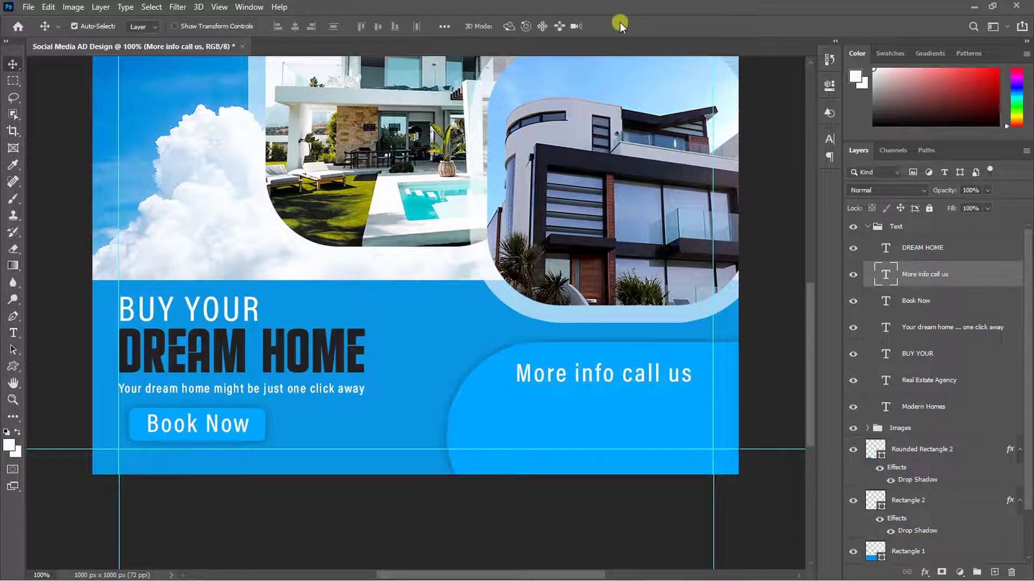
- Recolor More info call us to the dark 222222 sampled from the DREAM HOME lettering
left_click(830, 139)
left_click(791, 214)
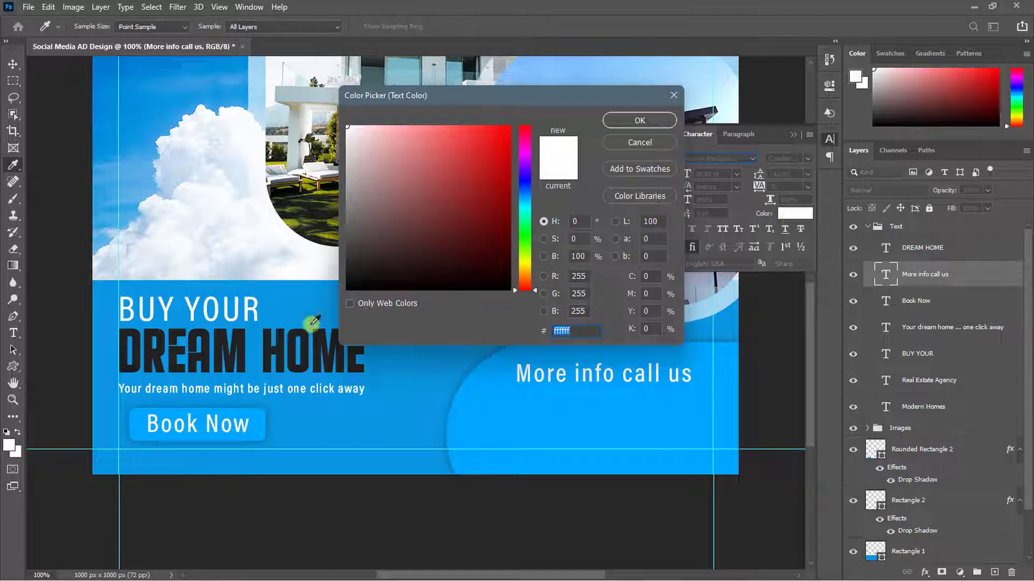
left_click(284, 349)
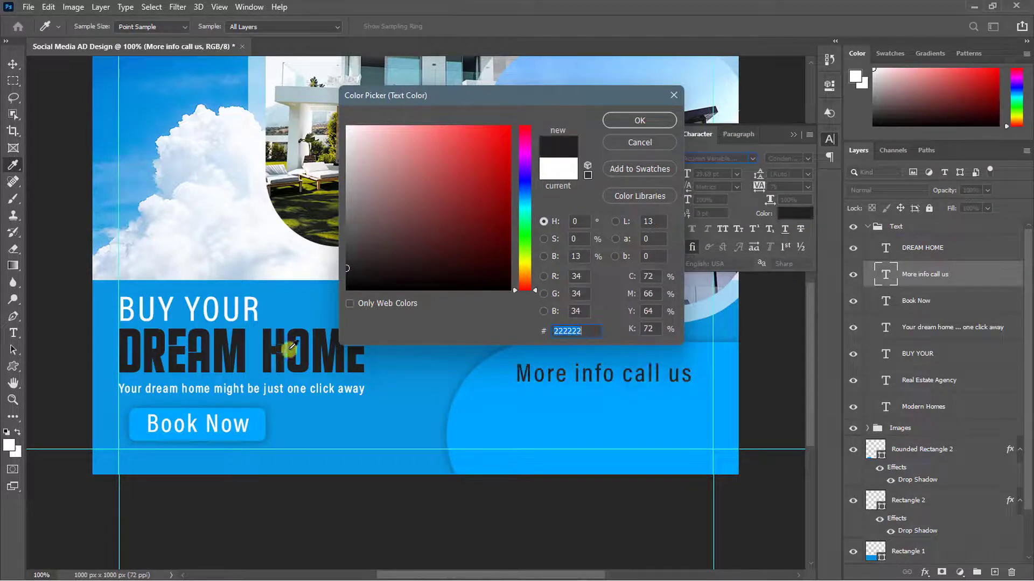
left_click(624, 122)
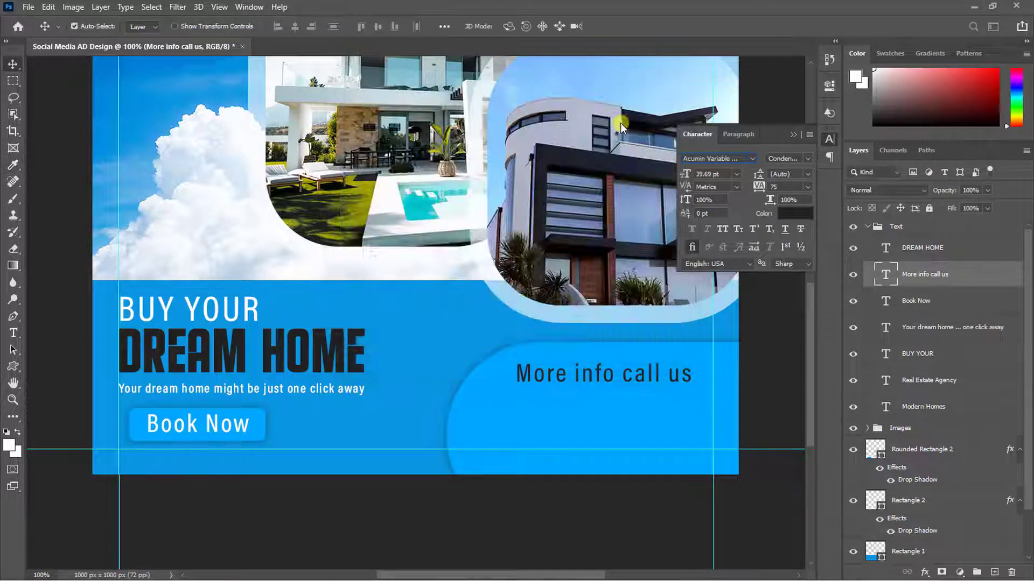
- Apply the Condensed Bold font style to More info call us and align the line's end with the right vertical guide
left_click(806, 157)
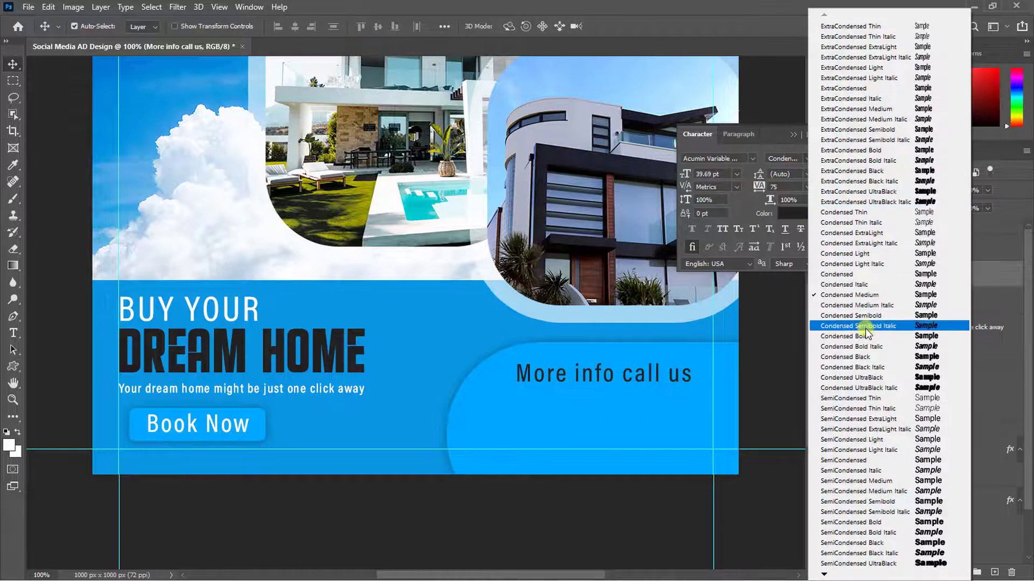
left_click(865, 336)
left_click(796, 85)
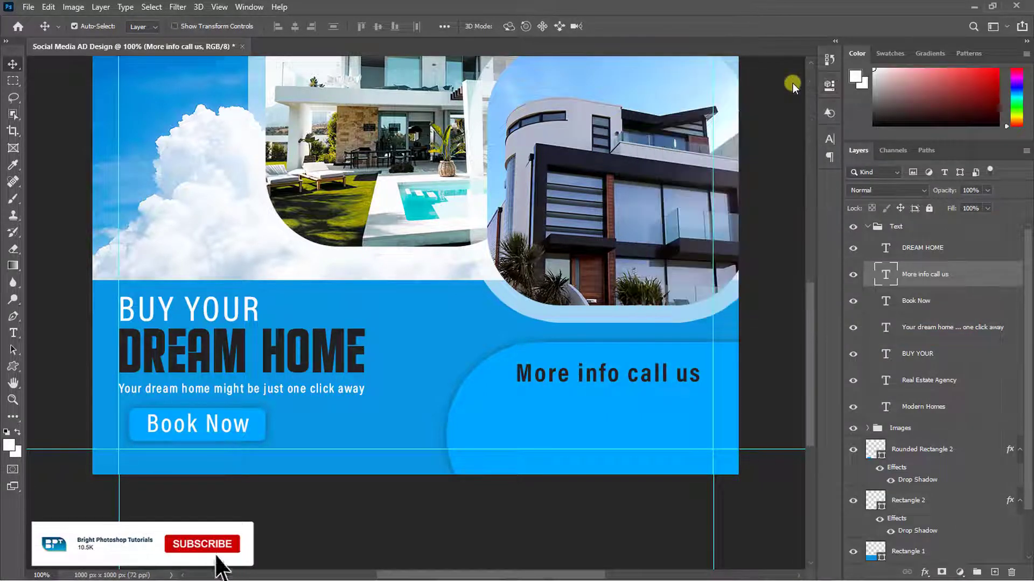
left_click_drag(649, 380, 662, 373)
- Duplicate More info call us directly beneath itself, replace the copy with the contact phone number and align it to the right vertical guide
key("ctrl+j")
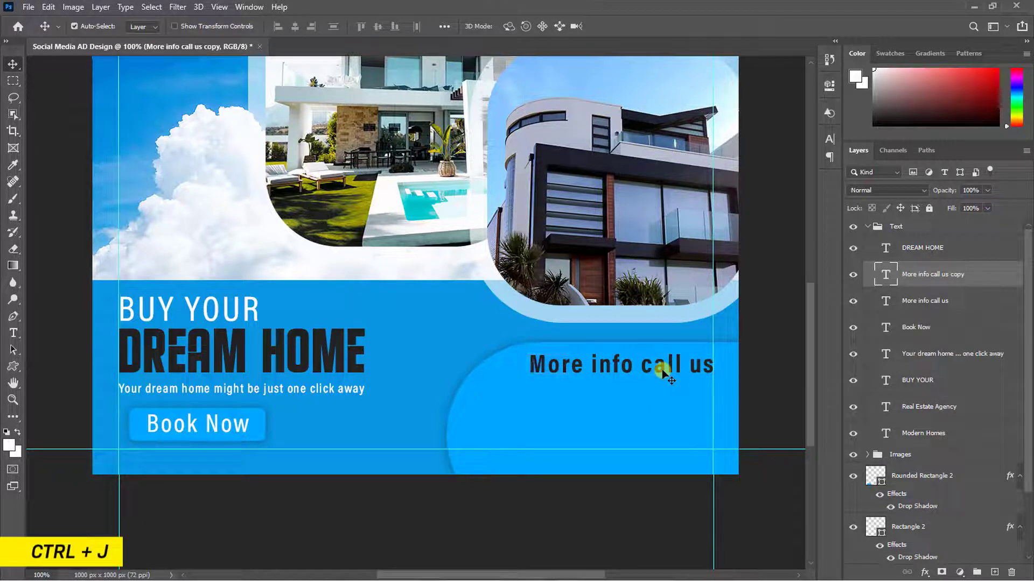
key("shift+Down")
key("shift+Down")
key("shift+Down")
key("shift+Down")
key("shift+Down")
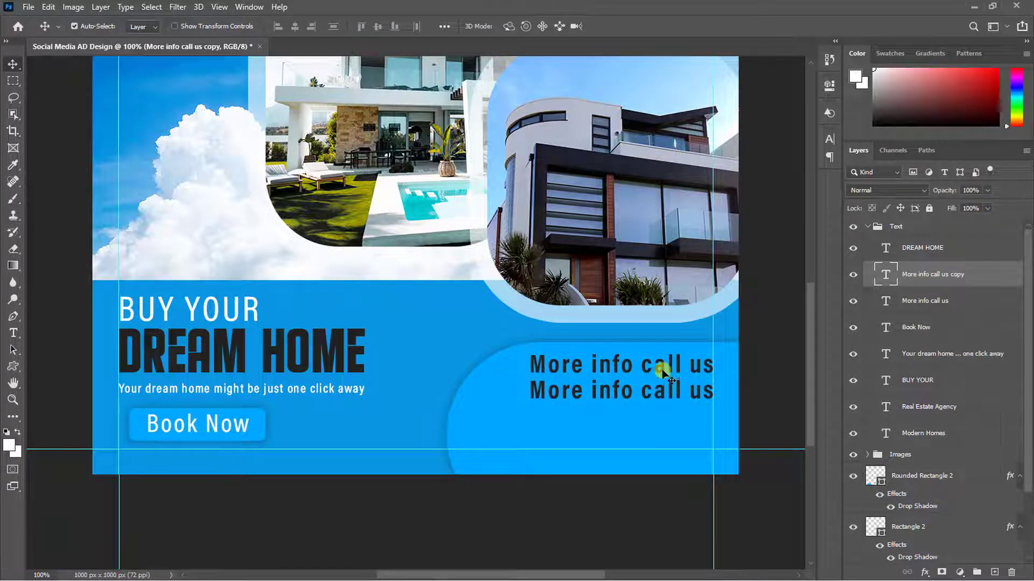
double_click(644, 393)
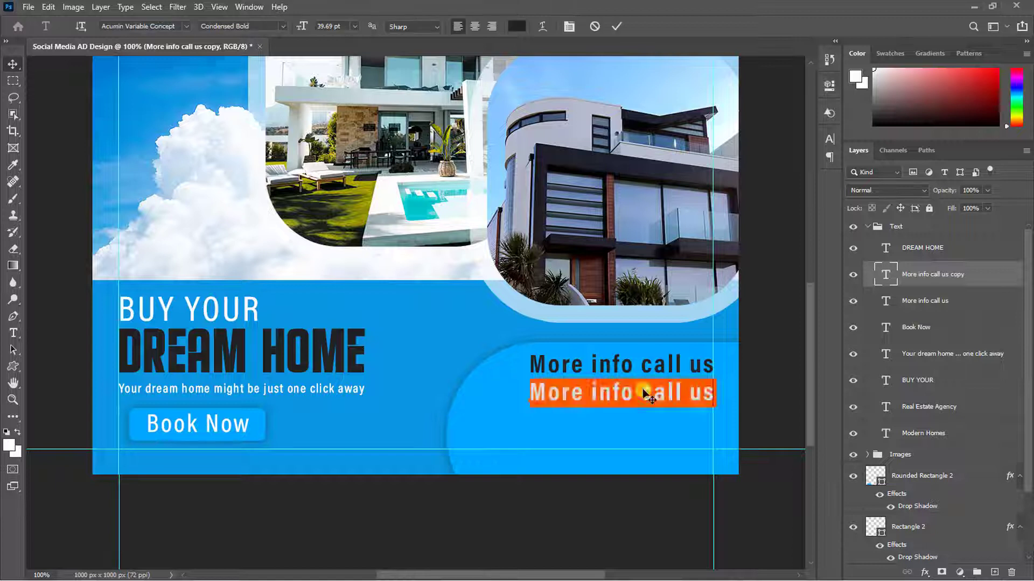
key("BackSpace")
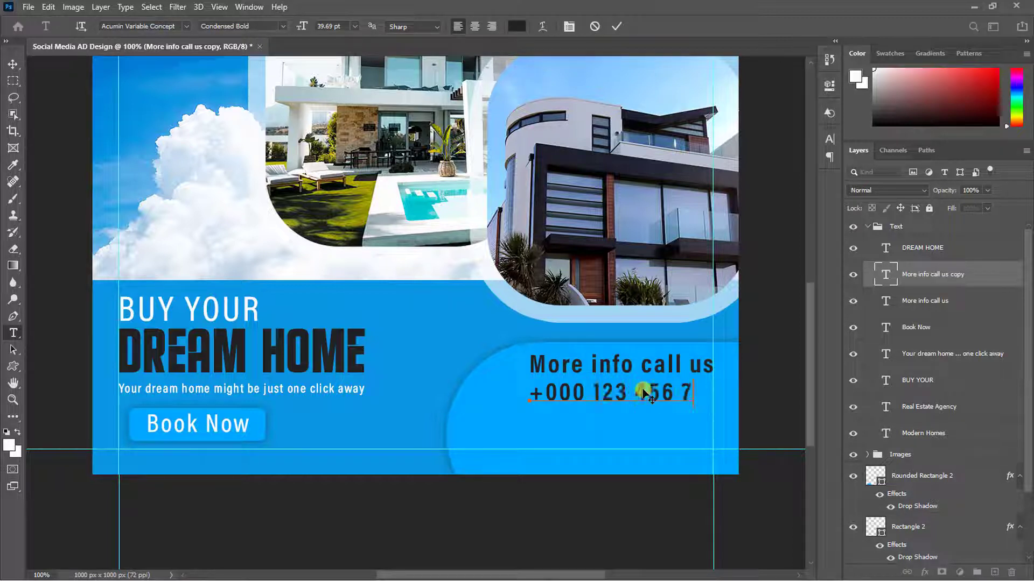
left_click(618, 27)
key("v")
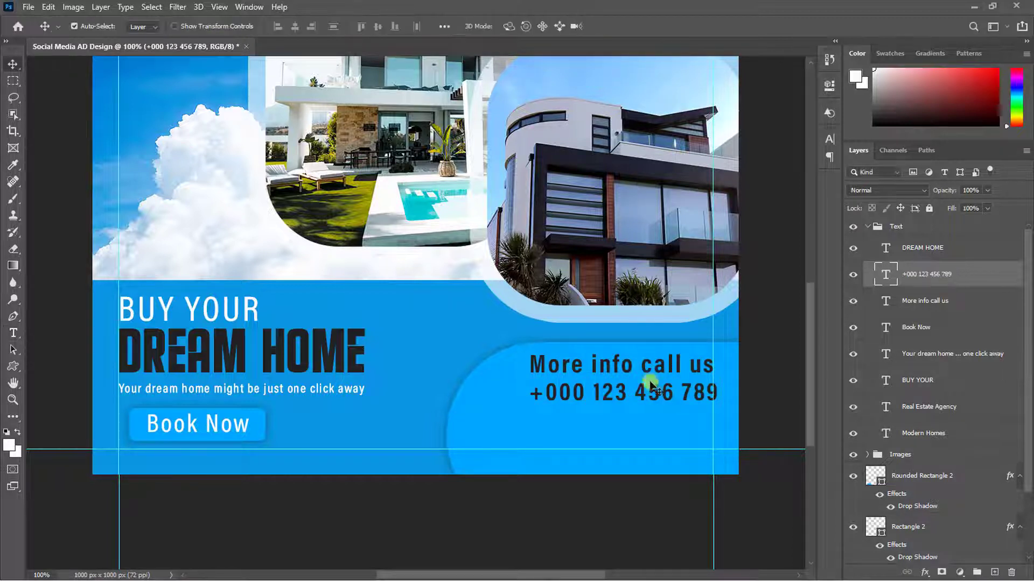
left_click_drag(645, 396, 640, 397)
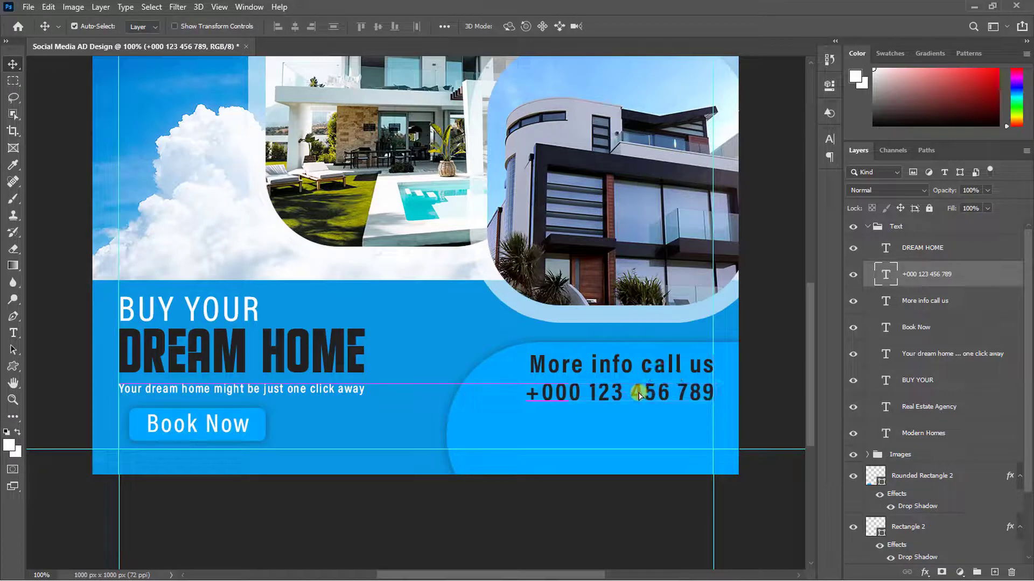
- Color the phone number white and enlarge it toward the left, keeping its end on the right vertical guide
left_click(830, 141)
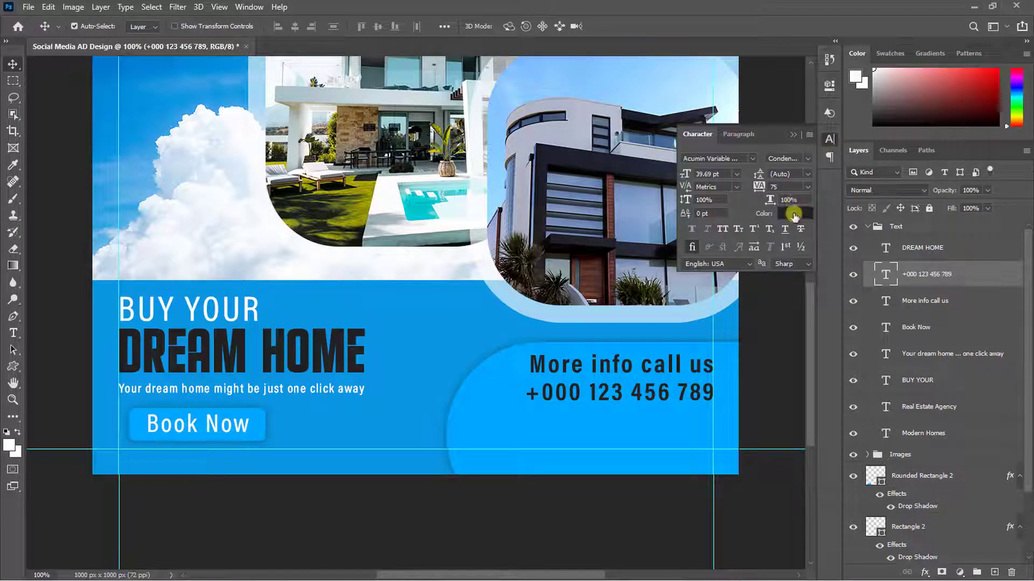
left_click(794, 213)
left_click(349, 129)
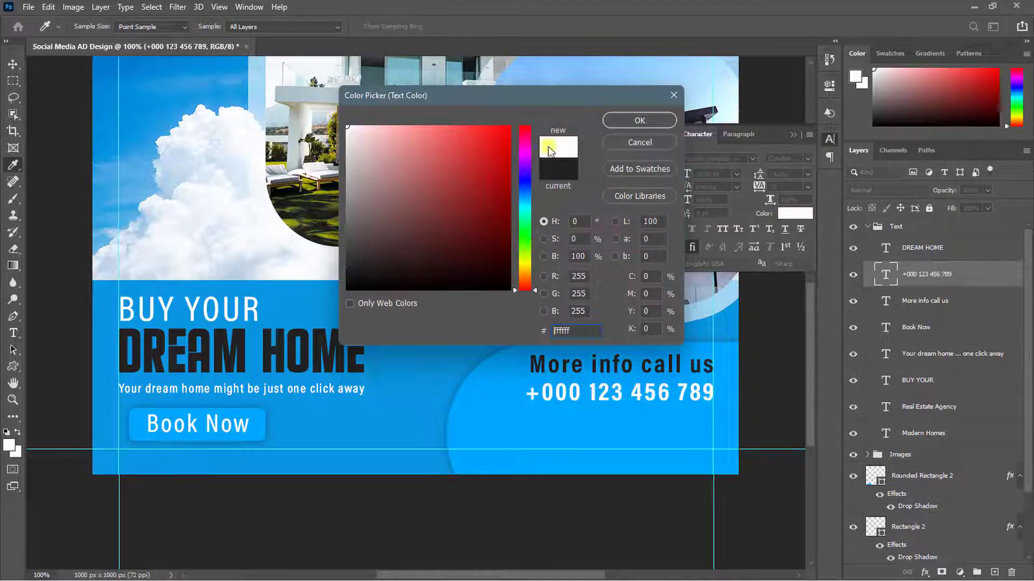
left_click(623, 123)
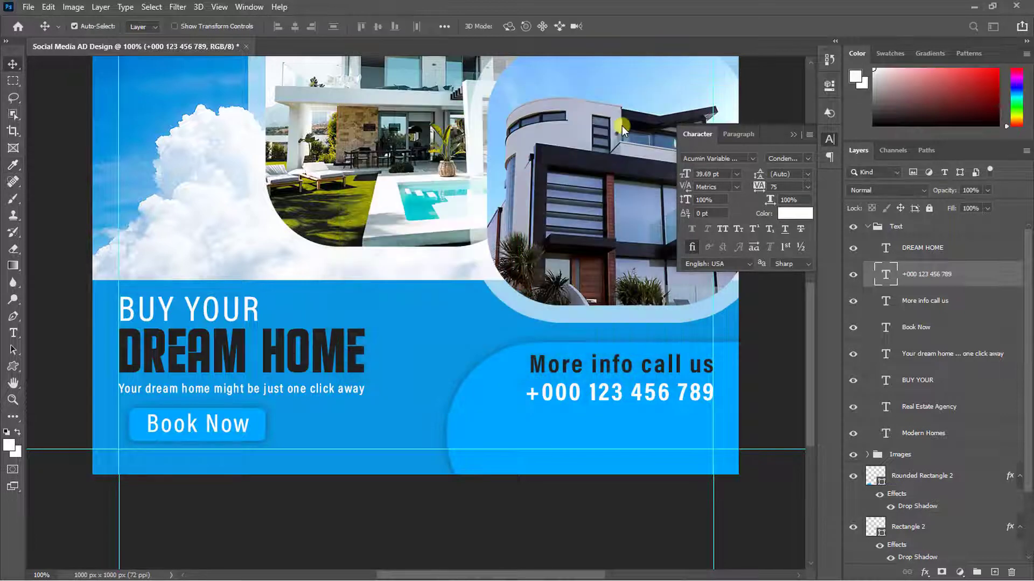
left_click(794, 139)
key("ctrl+t")
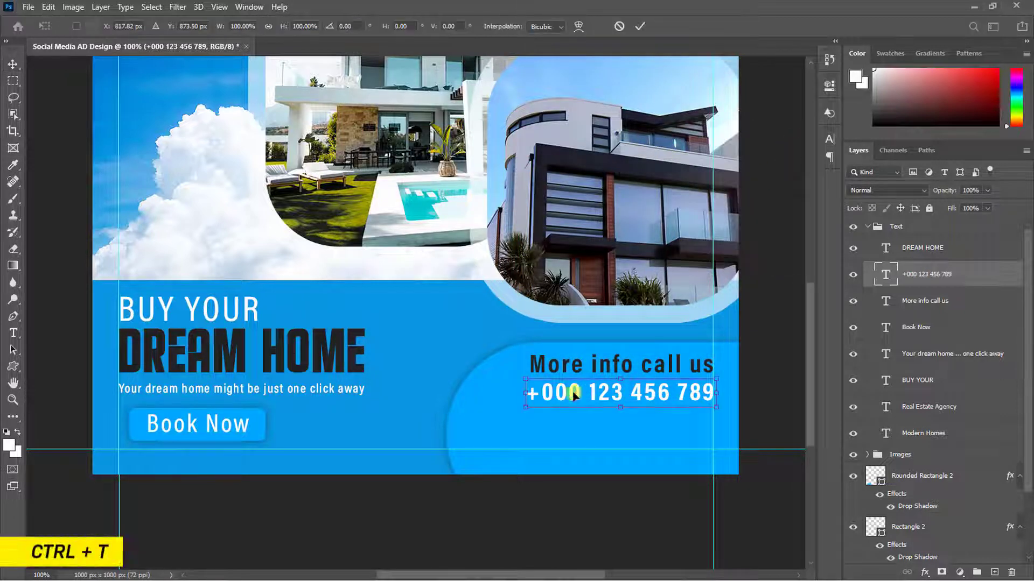
left_click_drag(527, 407, 486, 413)
key("Return")
- Duplicate the More info call us line and move the copy straight down below the phone number
key("ctrl+j")
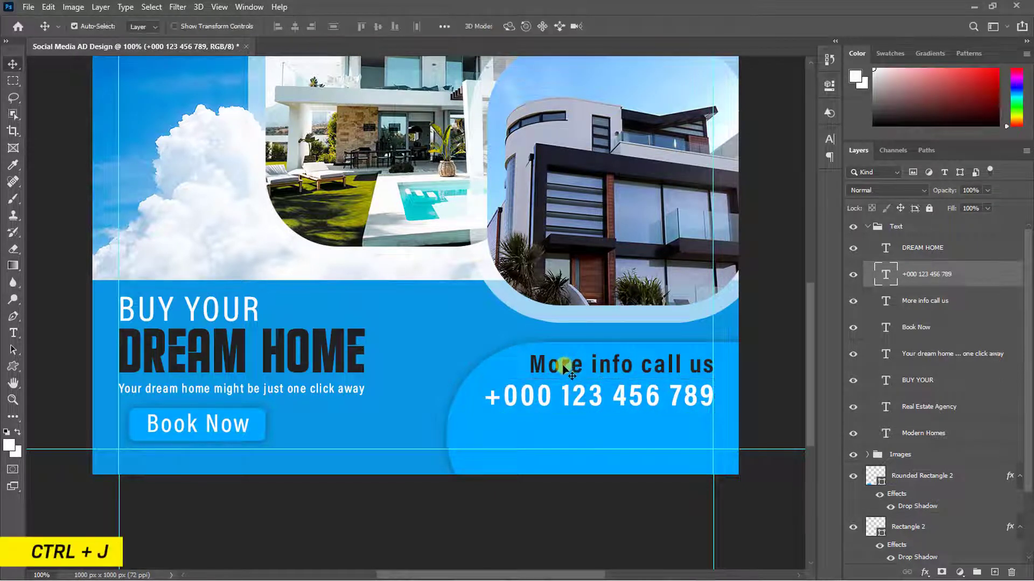
left_click(563, 368)
key("ctrl+j")
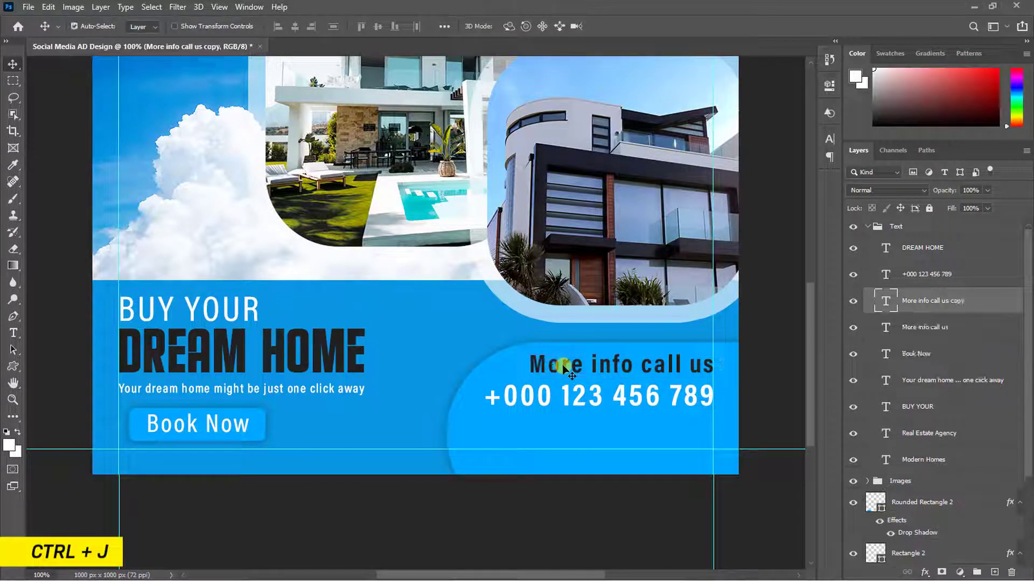
key("shift+Down")
key("shift+Down")
key("shift+Down")
key("shift+Down")
key("shift+Down")
key("shift+Down")
key("shift+Down")
key("shift+Down")
key("shift+Down")
key("shift+Down")
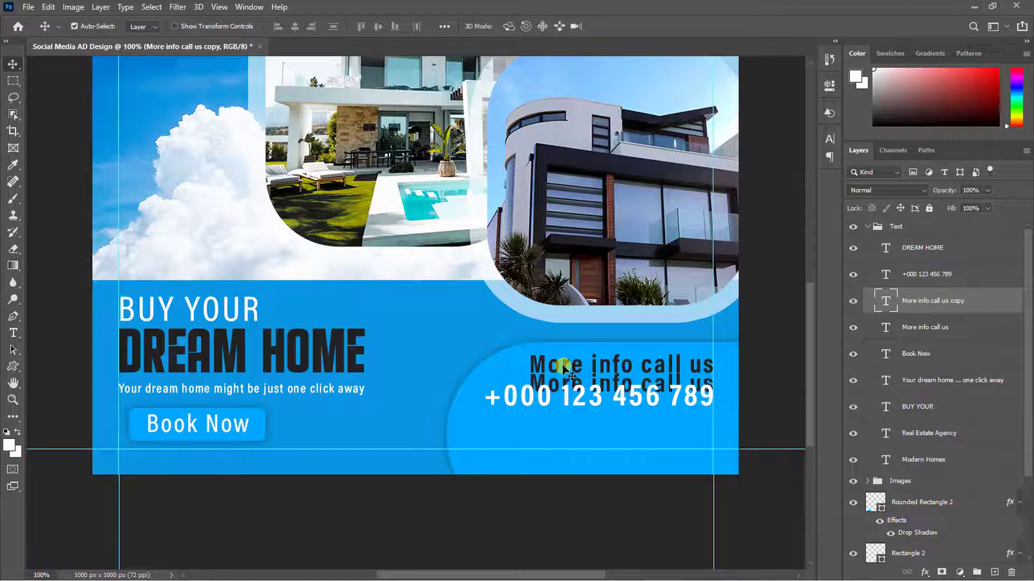
key("shift+Down")
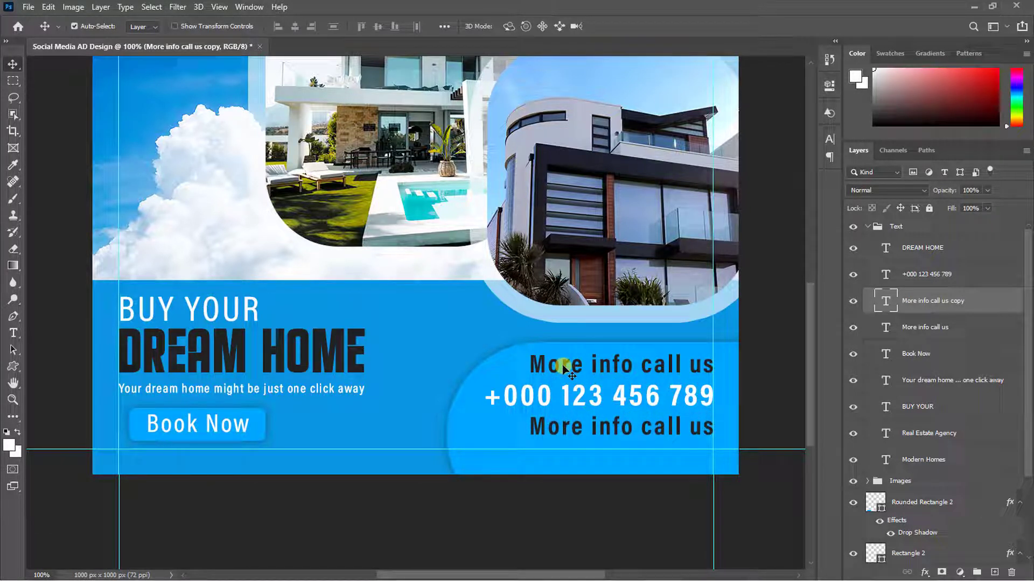
- Change the lower copy to "VISIT OUR WEBSITE" and shift it left so it ends at the right vertical guide
double_click(538, 425)
type("VISIT OUR WEBSITE")
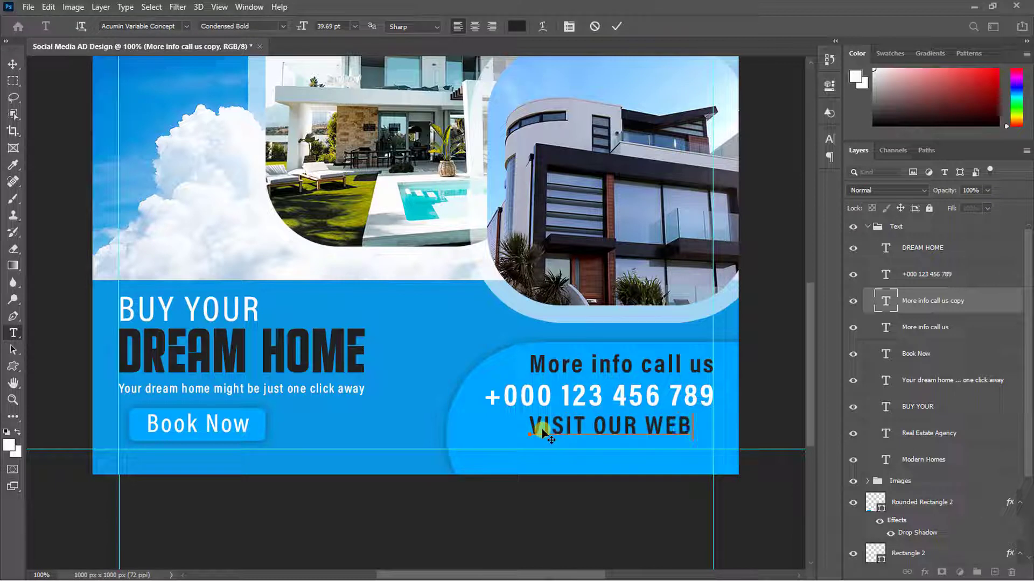
left_click(614, 26)
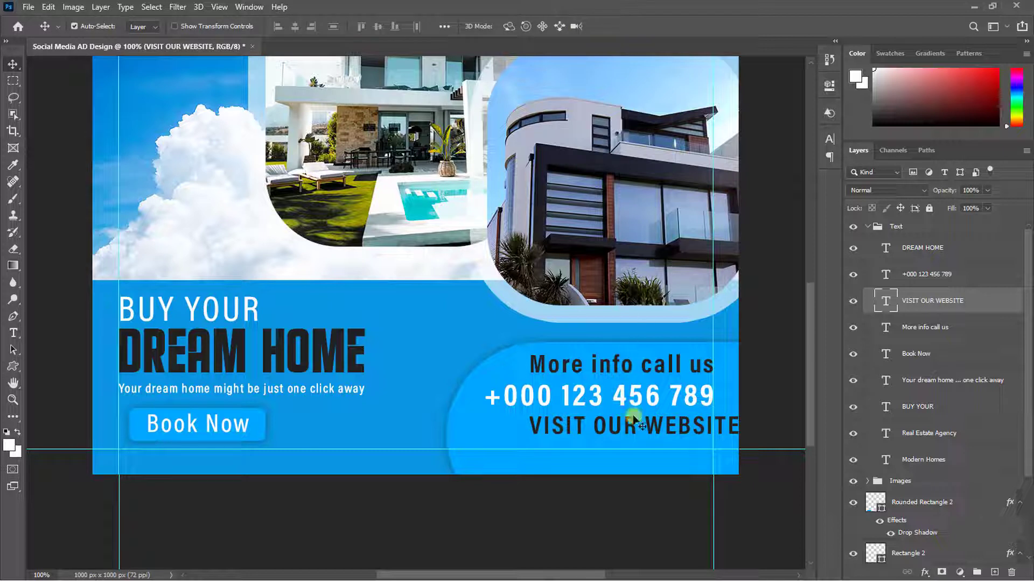
key("shift+Left")
key("shift+Left")
key("shift+Left")
key("shift+Left")
key("ctrl+j")
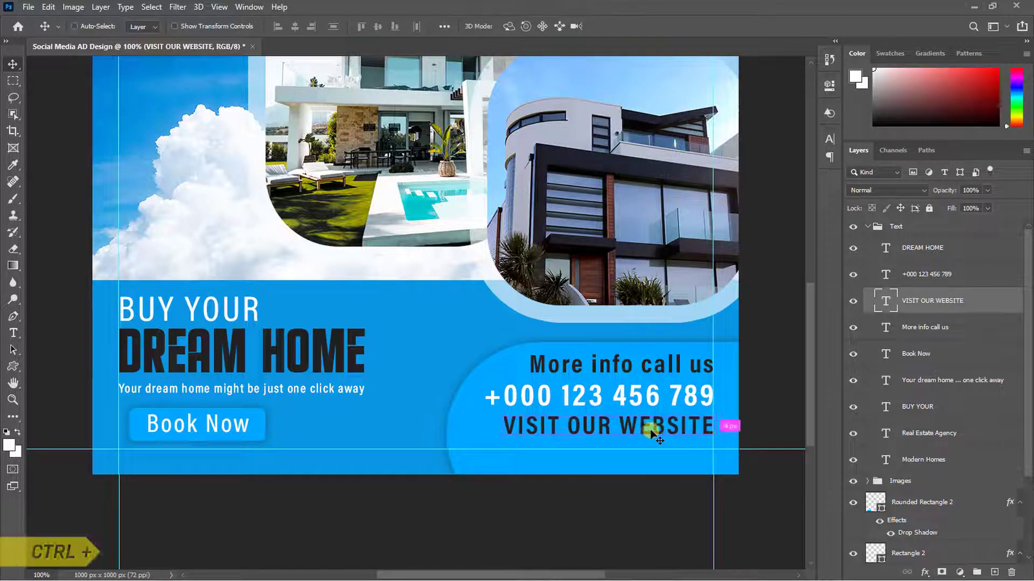
key("shift+Down")
key("shift+Down")
key("shift+Down")
key("shift+Down")
key("shift+Down")
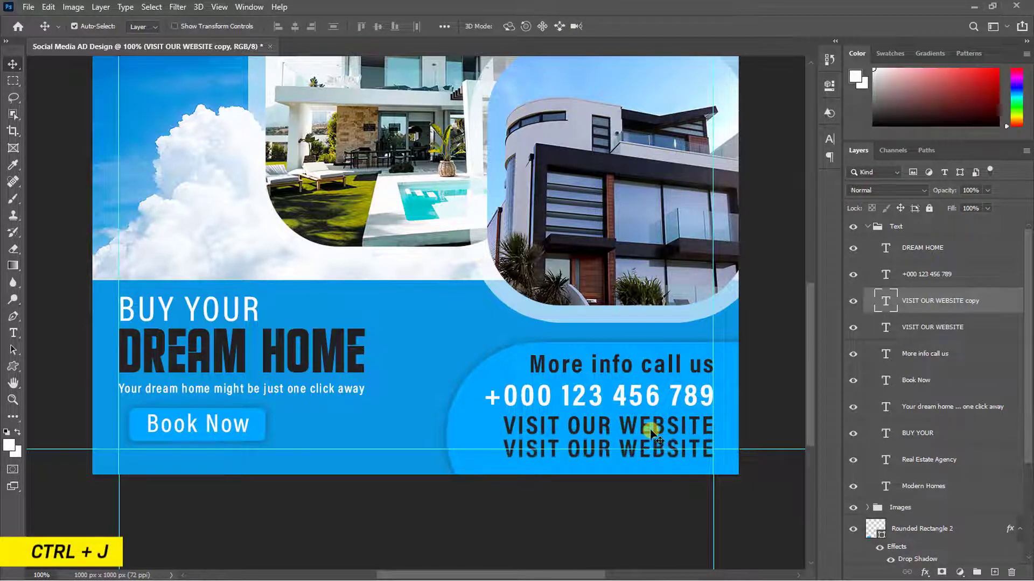
double_click(623, 455)
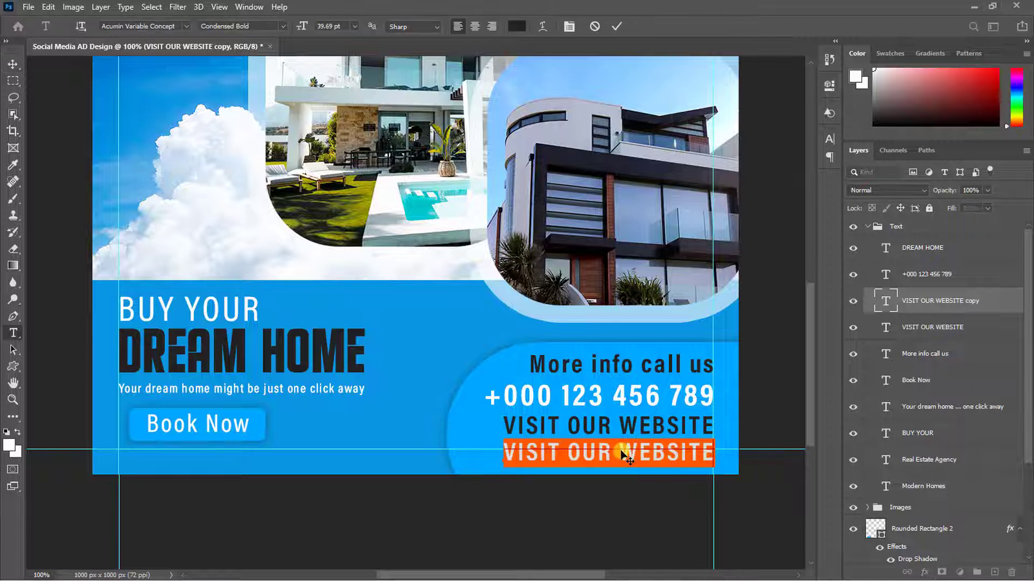
type("www.websiteaddress")
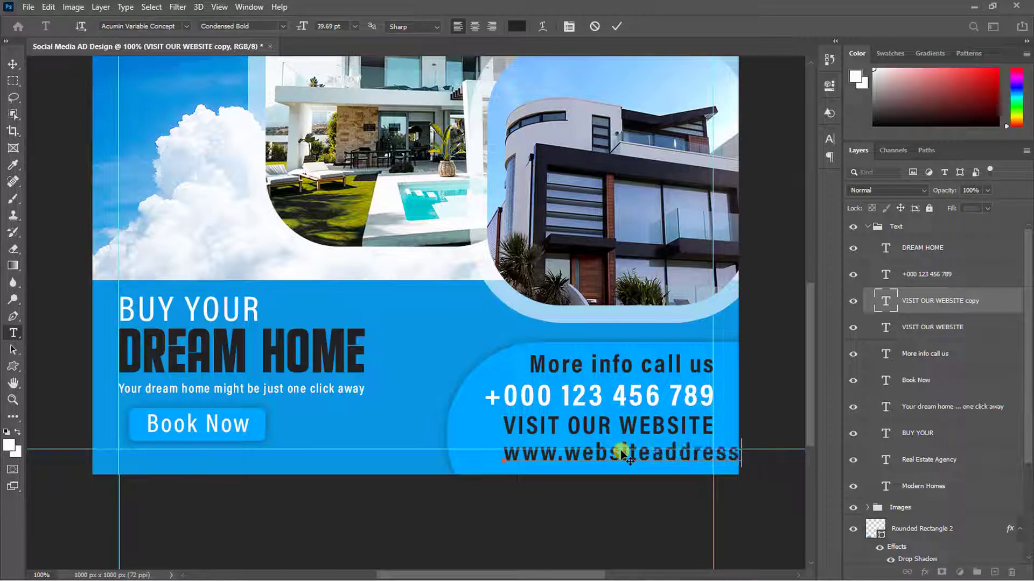
left_click(616, 27)
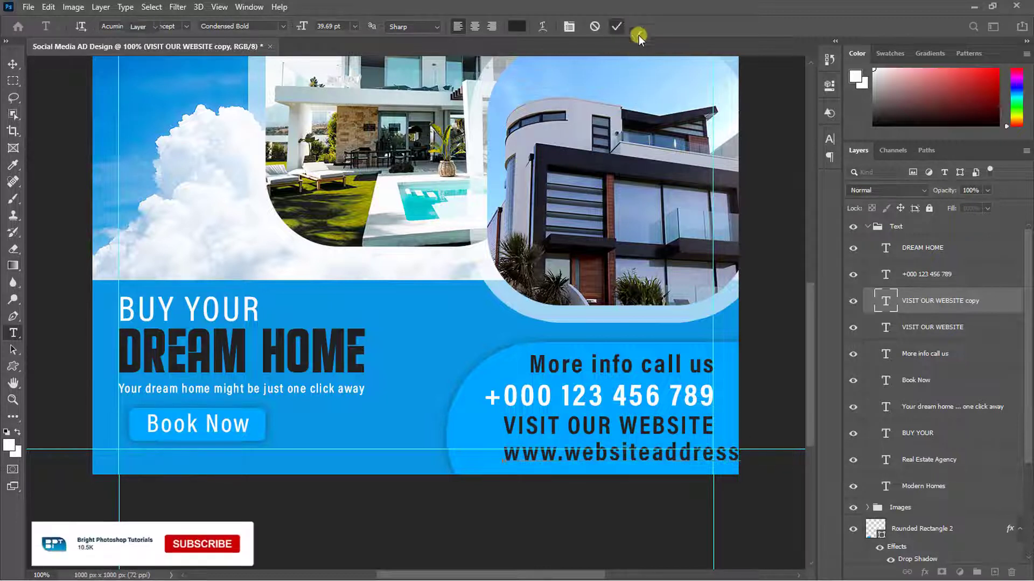
key("v")
- Set the website address text color to white (ffffff)
left_click(829, 140)
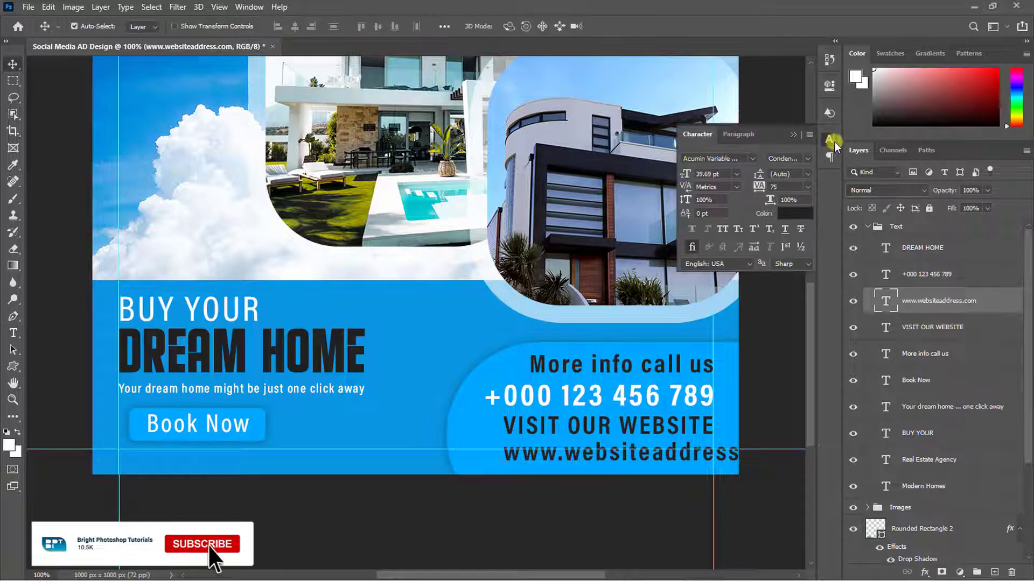
left_click(792, 212)
type("ffffff")
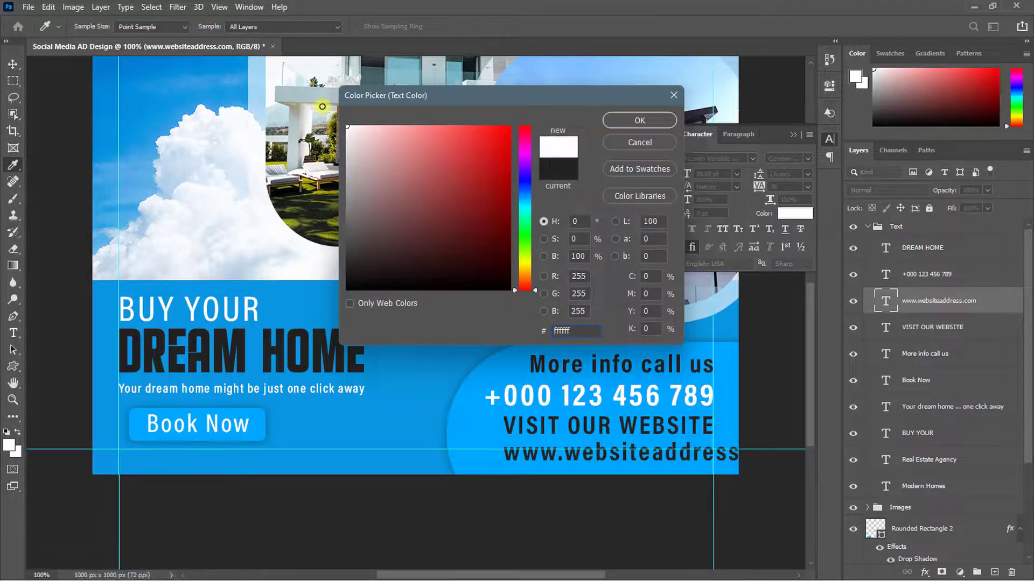
left_click(636, 120)
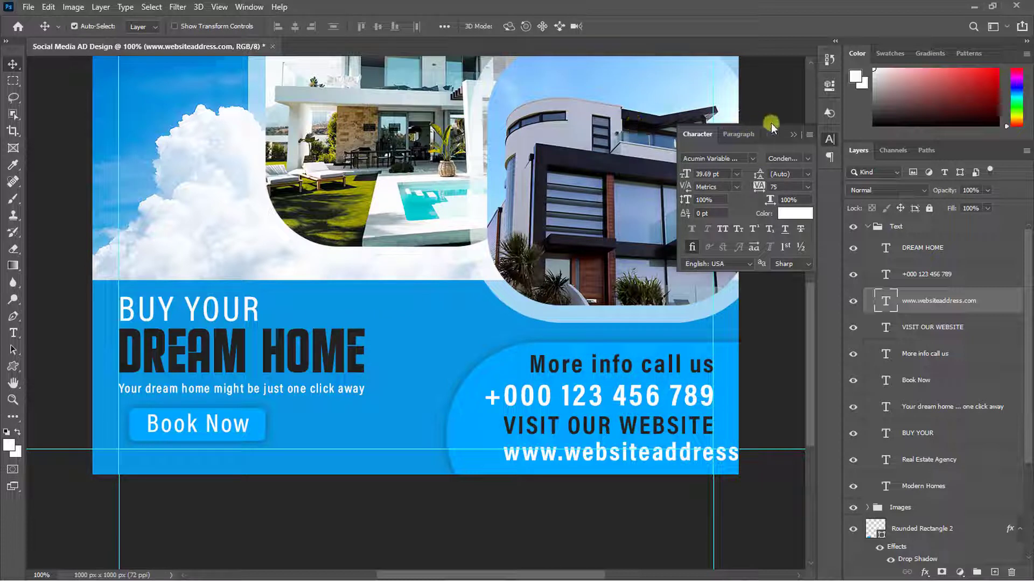
left_click(799, 138)
- Shrink the website address to about the phone number's width and fit it against the right and bottom guides
key("ctrl+t")
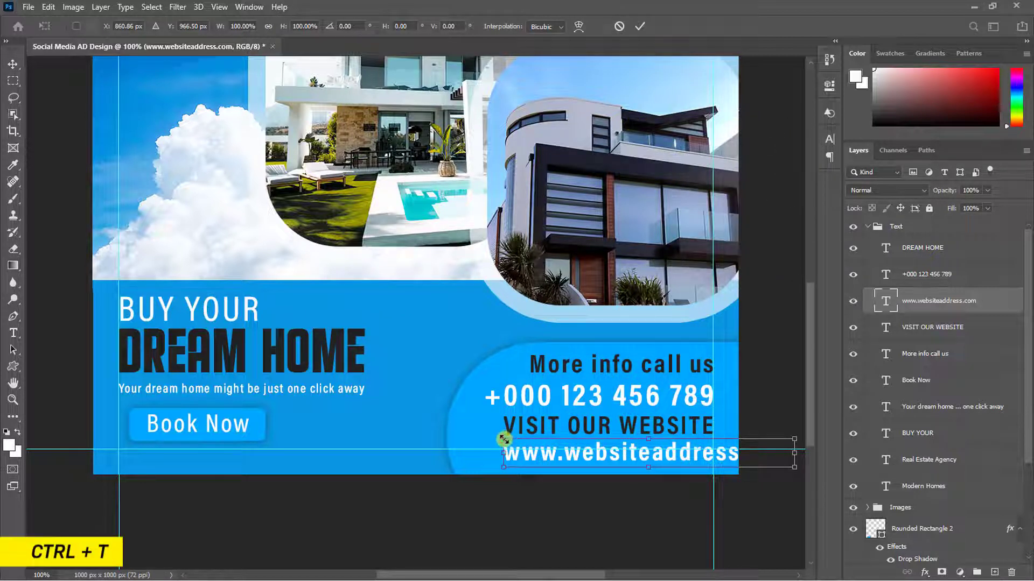
left_click_drag(503, 439, 536, 429)
key("Return")
- Scale down VISIT OUR WEBSITE just above the website address, aligned to the right guide, and nudge the phone number up slightly
left_click(535, 429)
key("ctrl+t")
key("Return")
left_click(584, 397)
- Scale More info call us down to about 86.4%, keeping its end on the right vertical guide
left_click(577, 365)
key("ctrl+t")
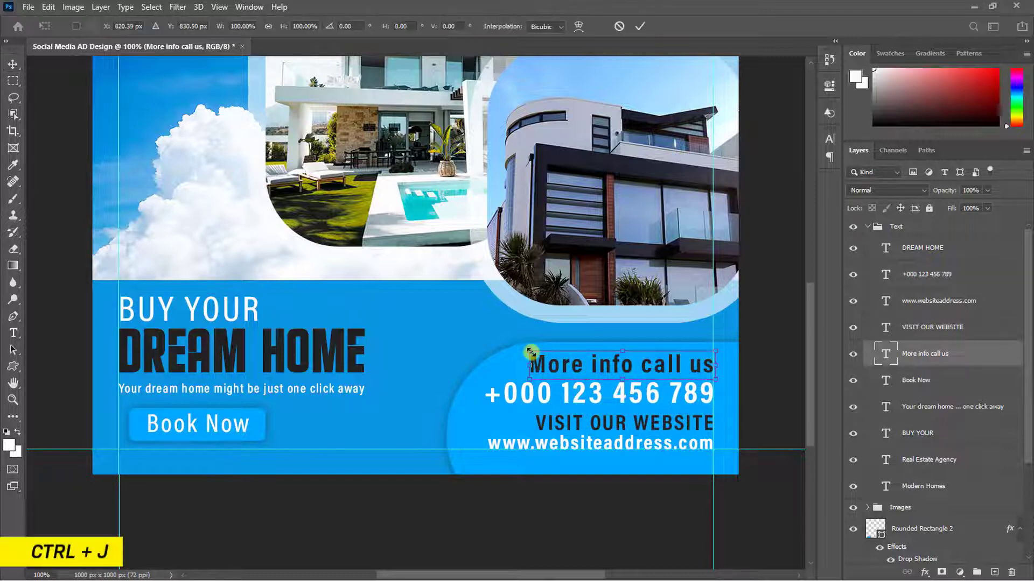
left_click_drag(533, 353, 555, 358)
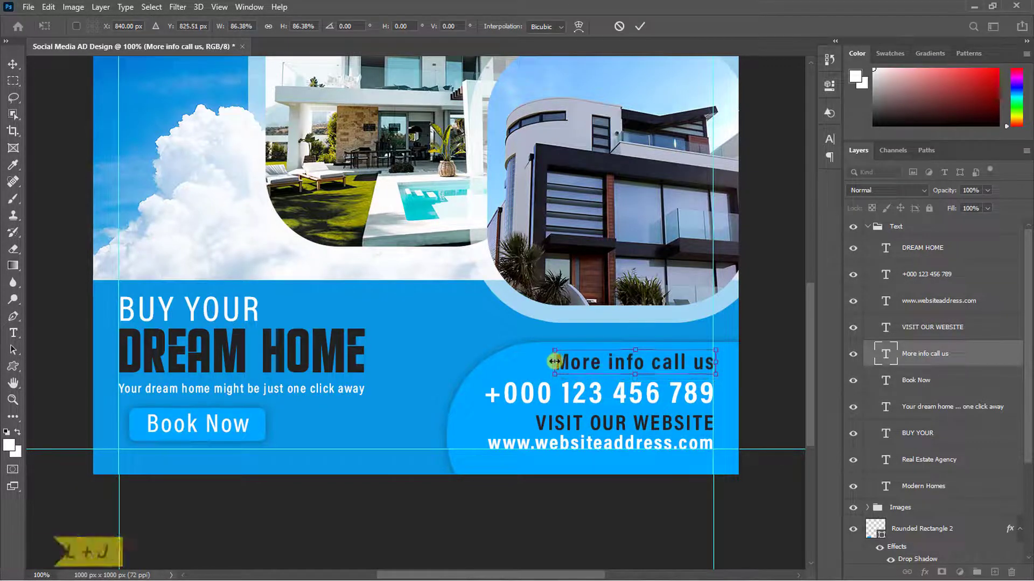
key("Return")
- Nudge the phone number and VISIT OUR WEBSITE up slightly to even out the contact lines' vertical spacing
left_click(578, 397)
left_click(590, 422)
left_click(543, 392)
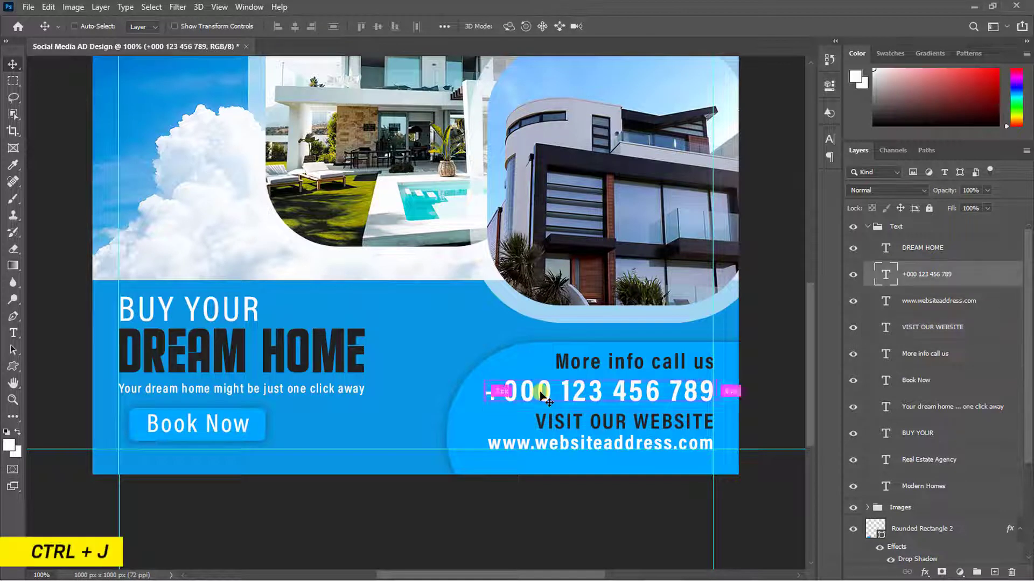
- Scale the phone number text down to about 92.19%, keeping its end on the right vertical guide
key("ctrl+t")
left_click_drag(486, 375, 502, 377)
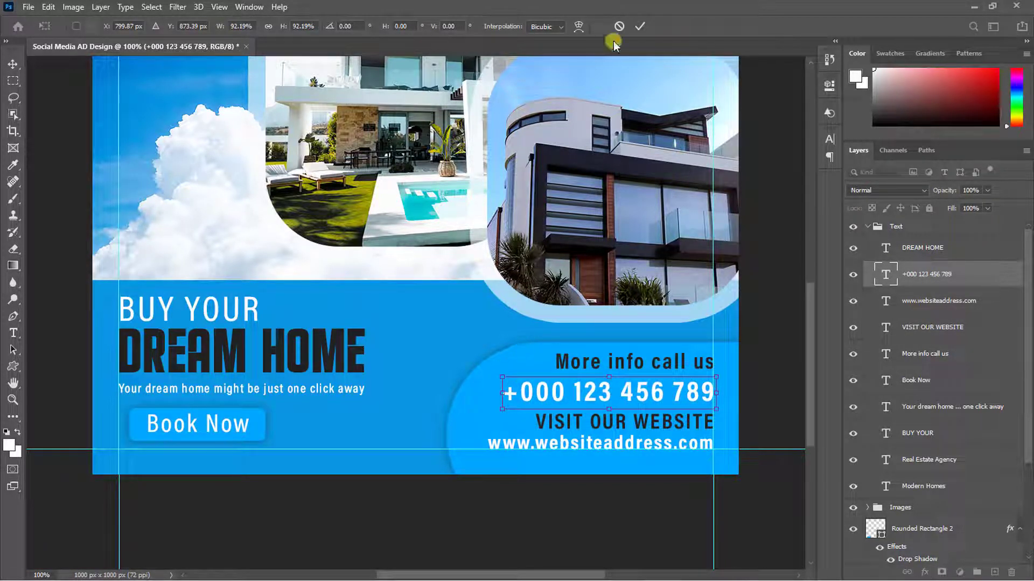
left_click(638, 28)
- Collapse the Text group and group the Rounded Rectangle 2, Rectangle 2, Rectangle 1 and sky photo layers together
key("ctrl+0")
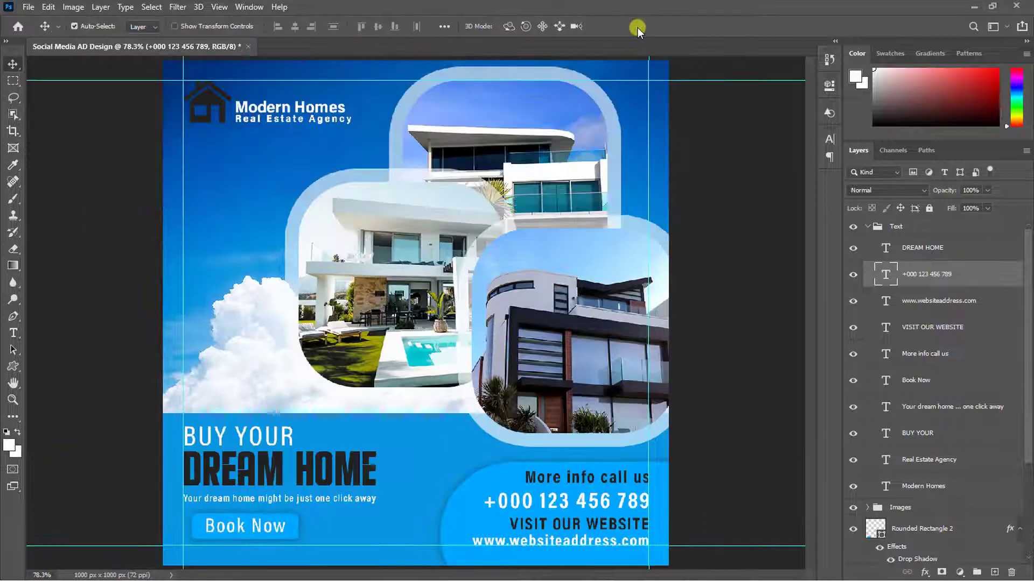
key("ctrl+minus")
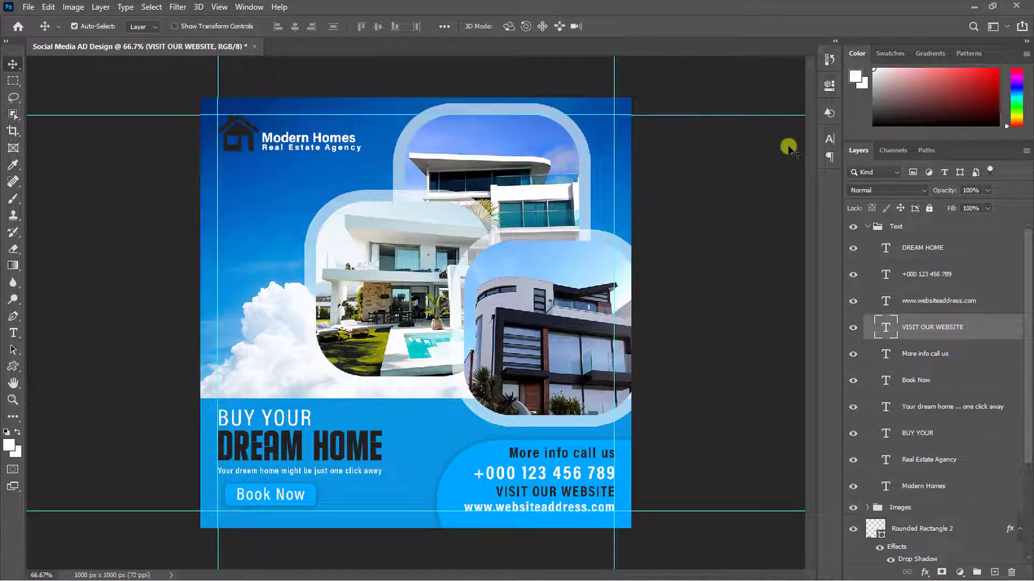
left_click(865, 227)
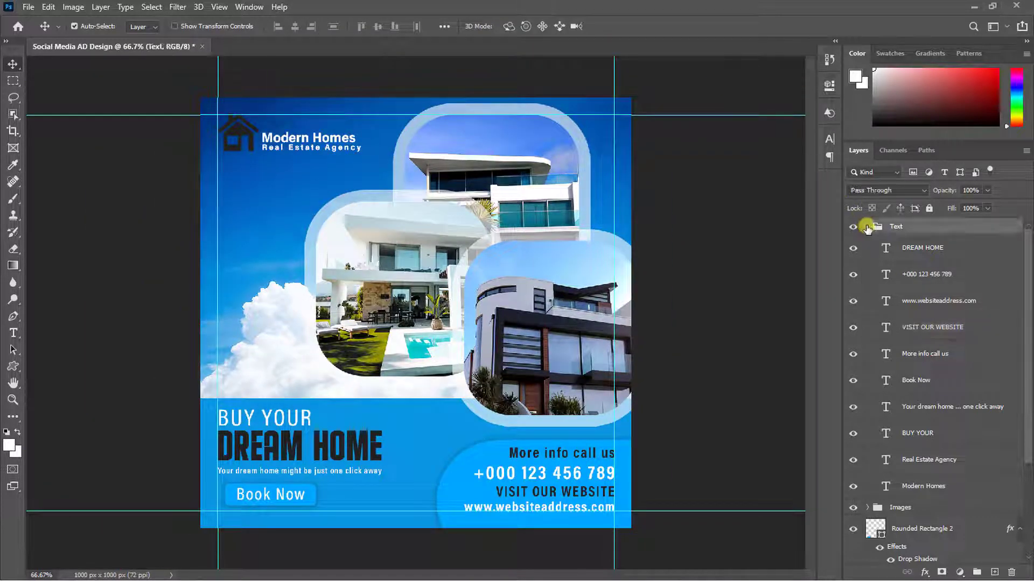
left_click(867, 227)
left_click(898, 266)
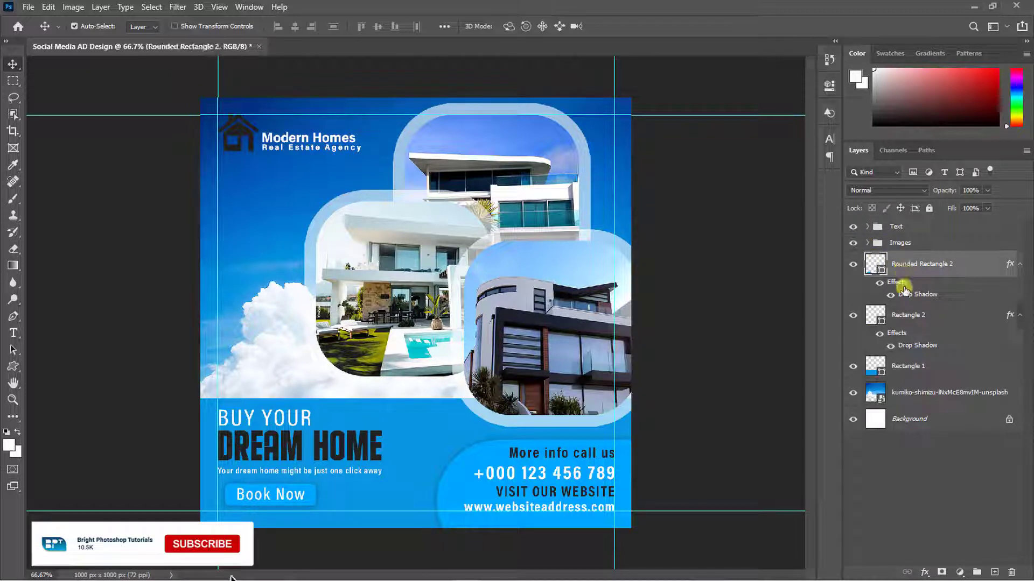
left_click(909, 367, "shift")
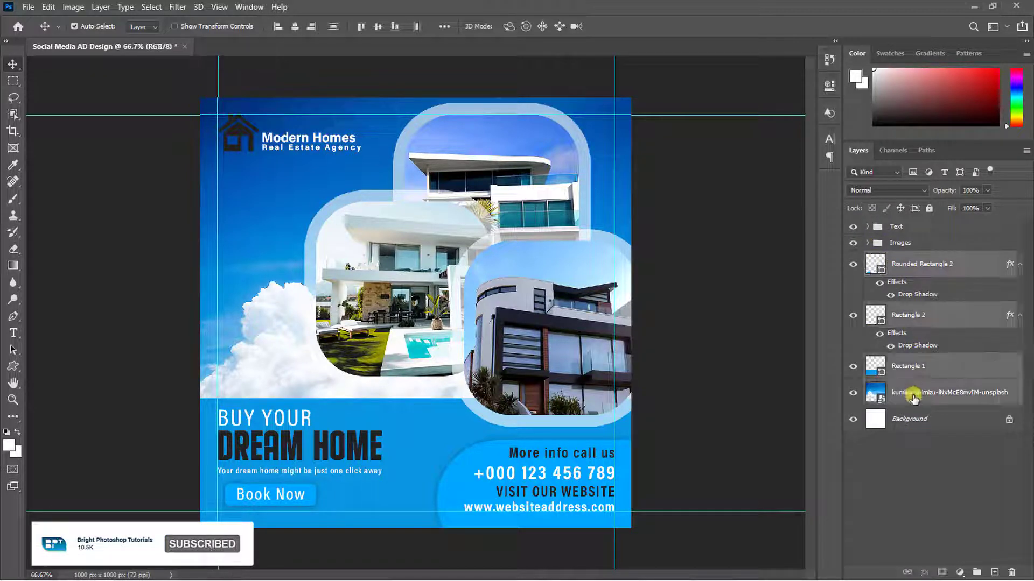
key("ctrl+g")
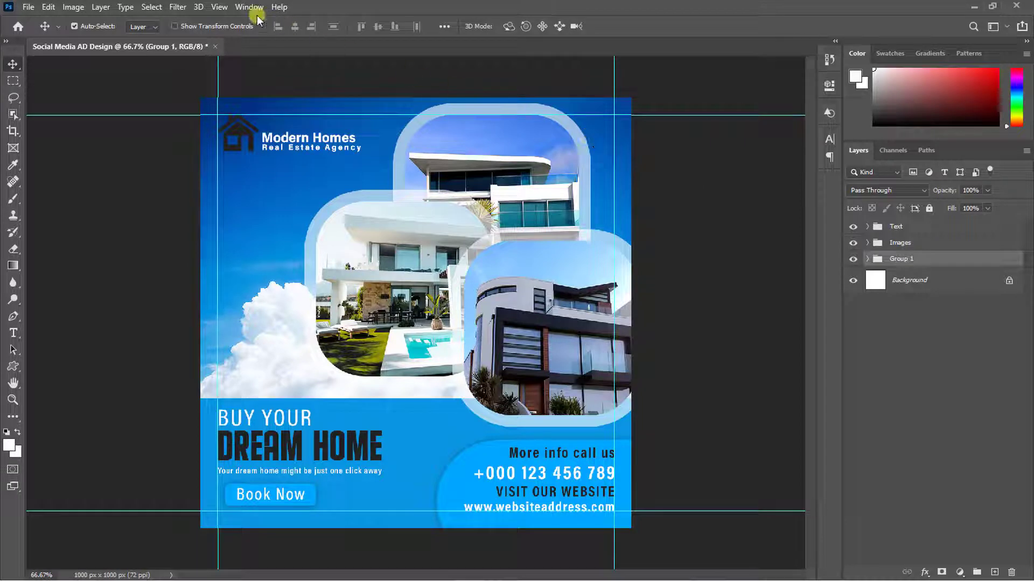
- Clear all canvas guides from the finished ad
left_click(220, 6)
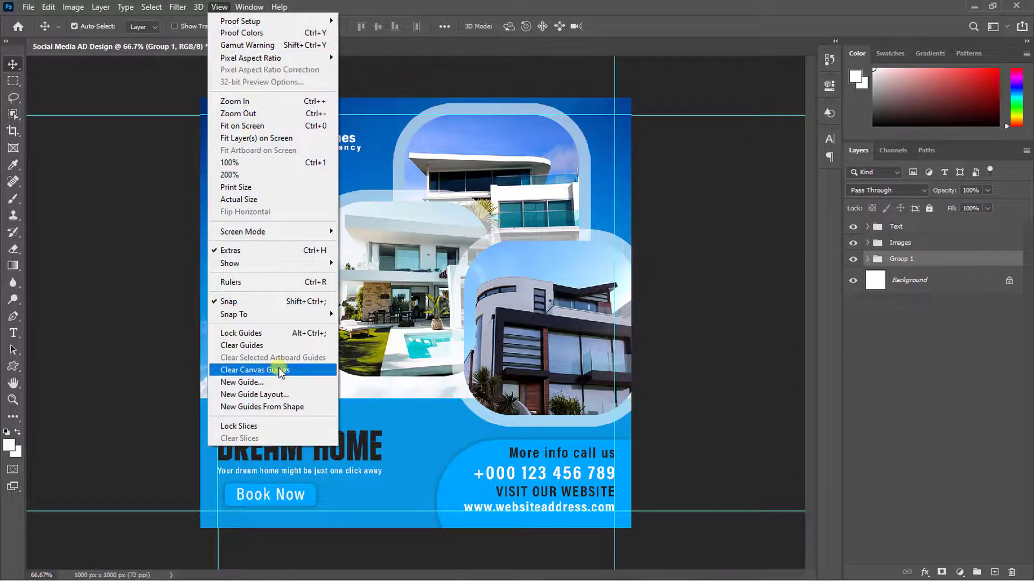
left_click(279, 370)
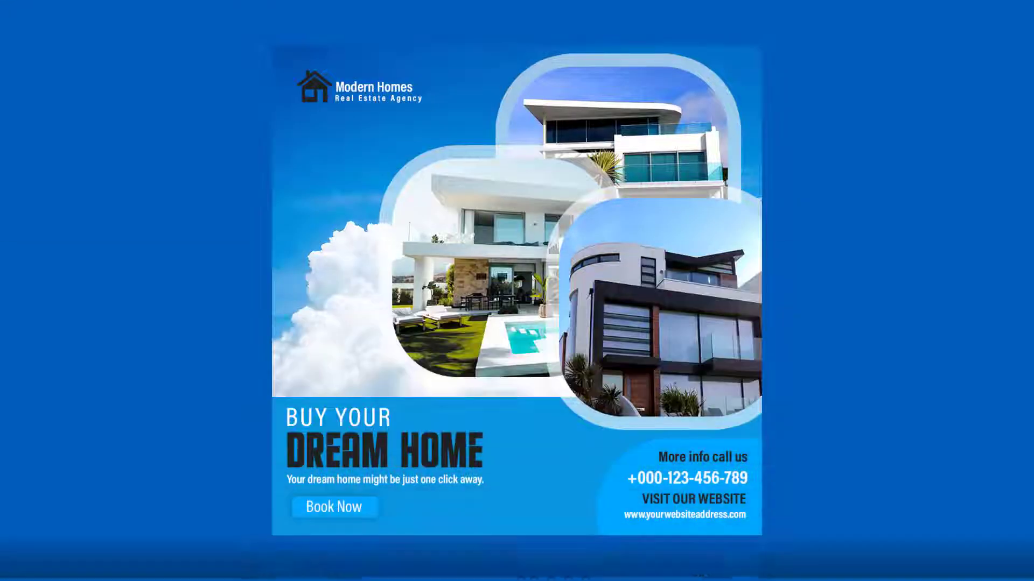